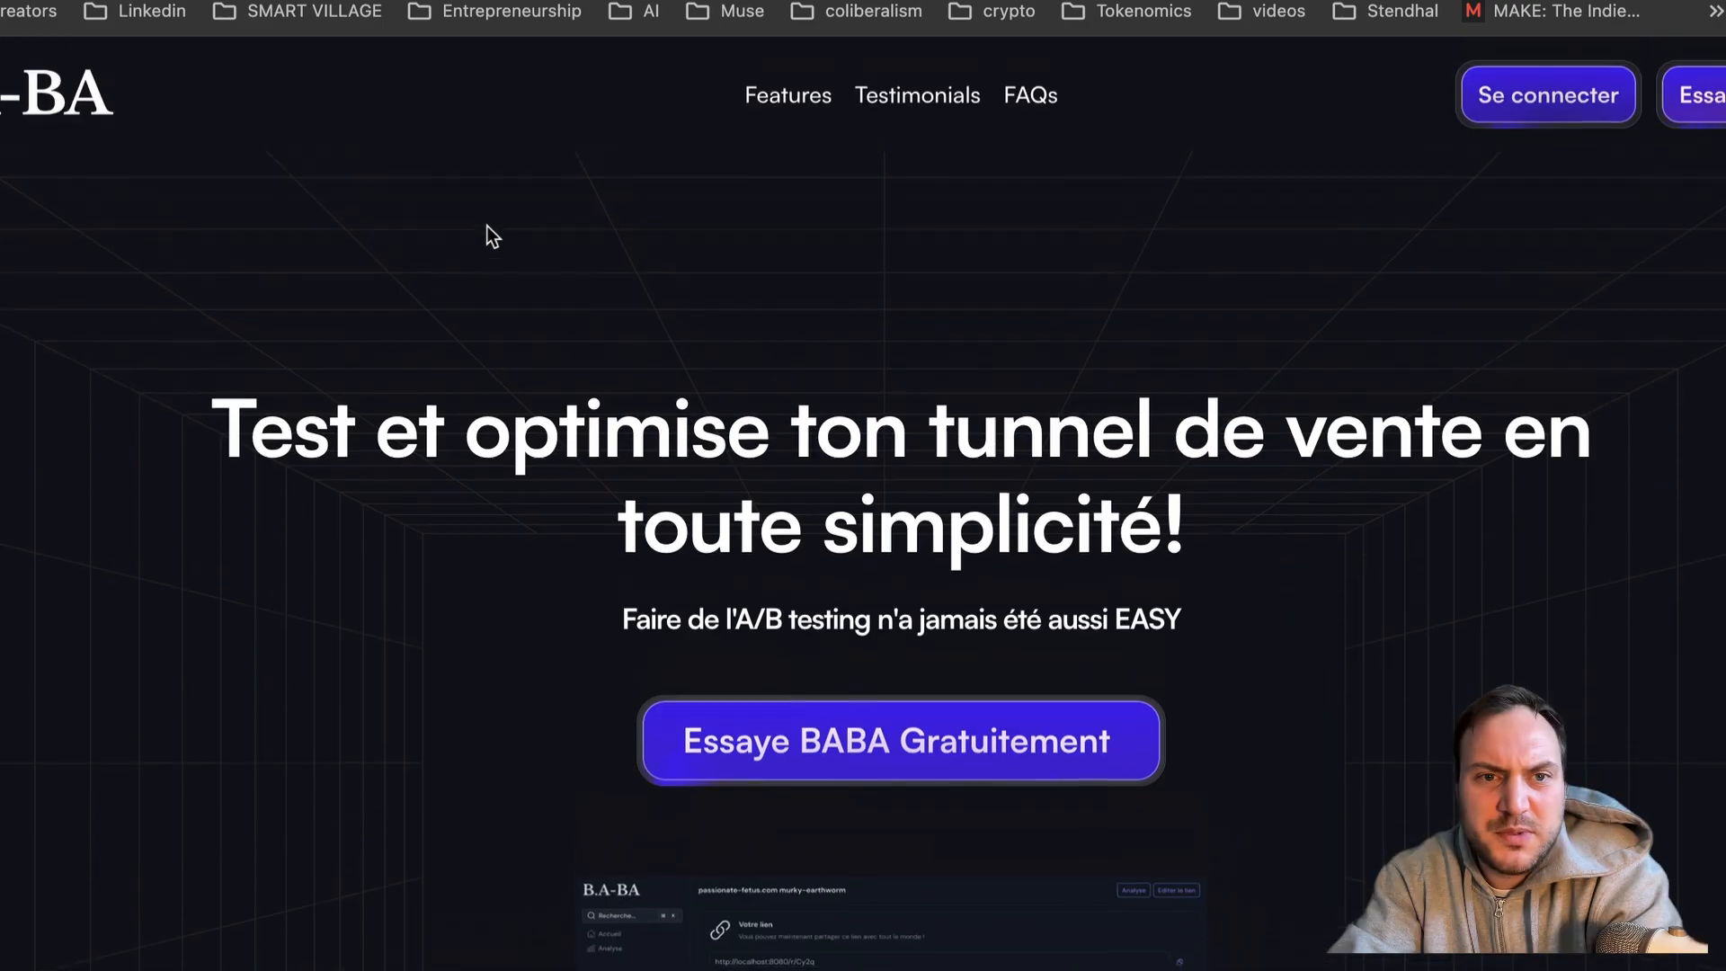
Step: Review the B.A-BA landing page's hero, features, testimonials and closing call-to-action sections
scroll(559, 369, down, 9)
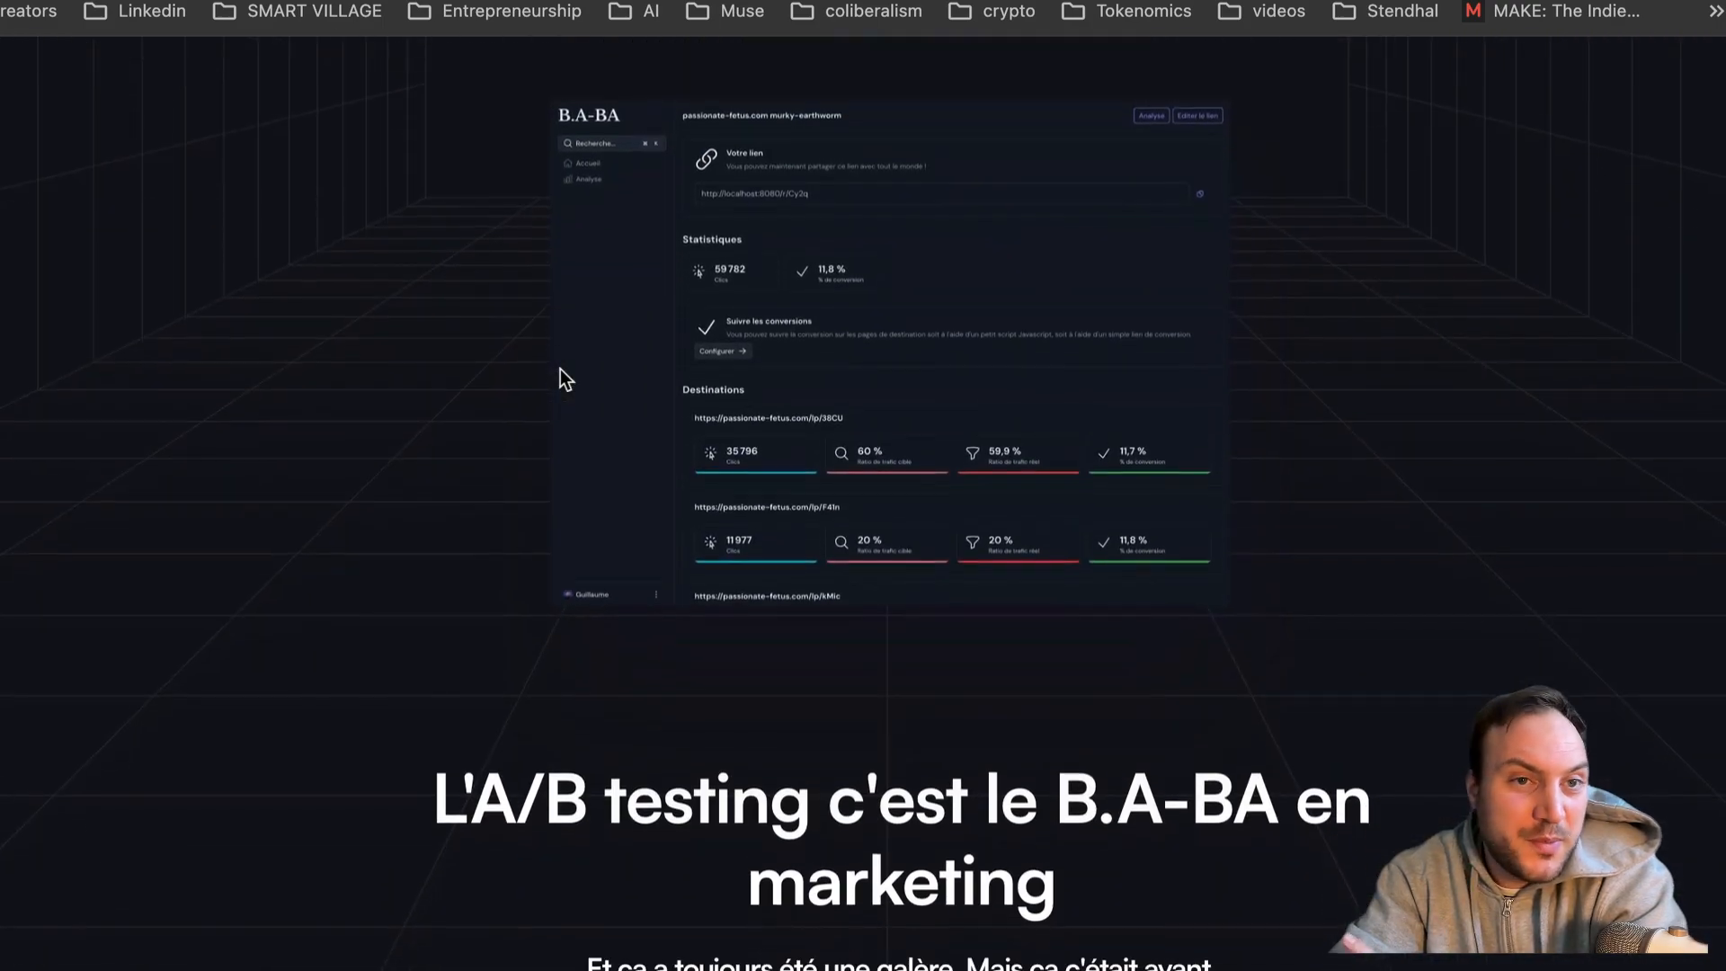
scroll(559, 369, up, 7)
scroll(559, 369, up, 3)
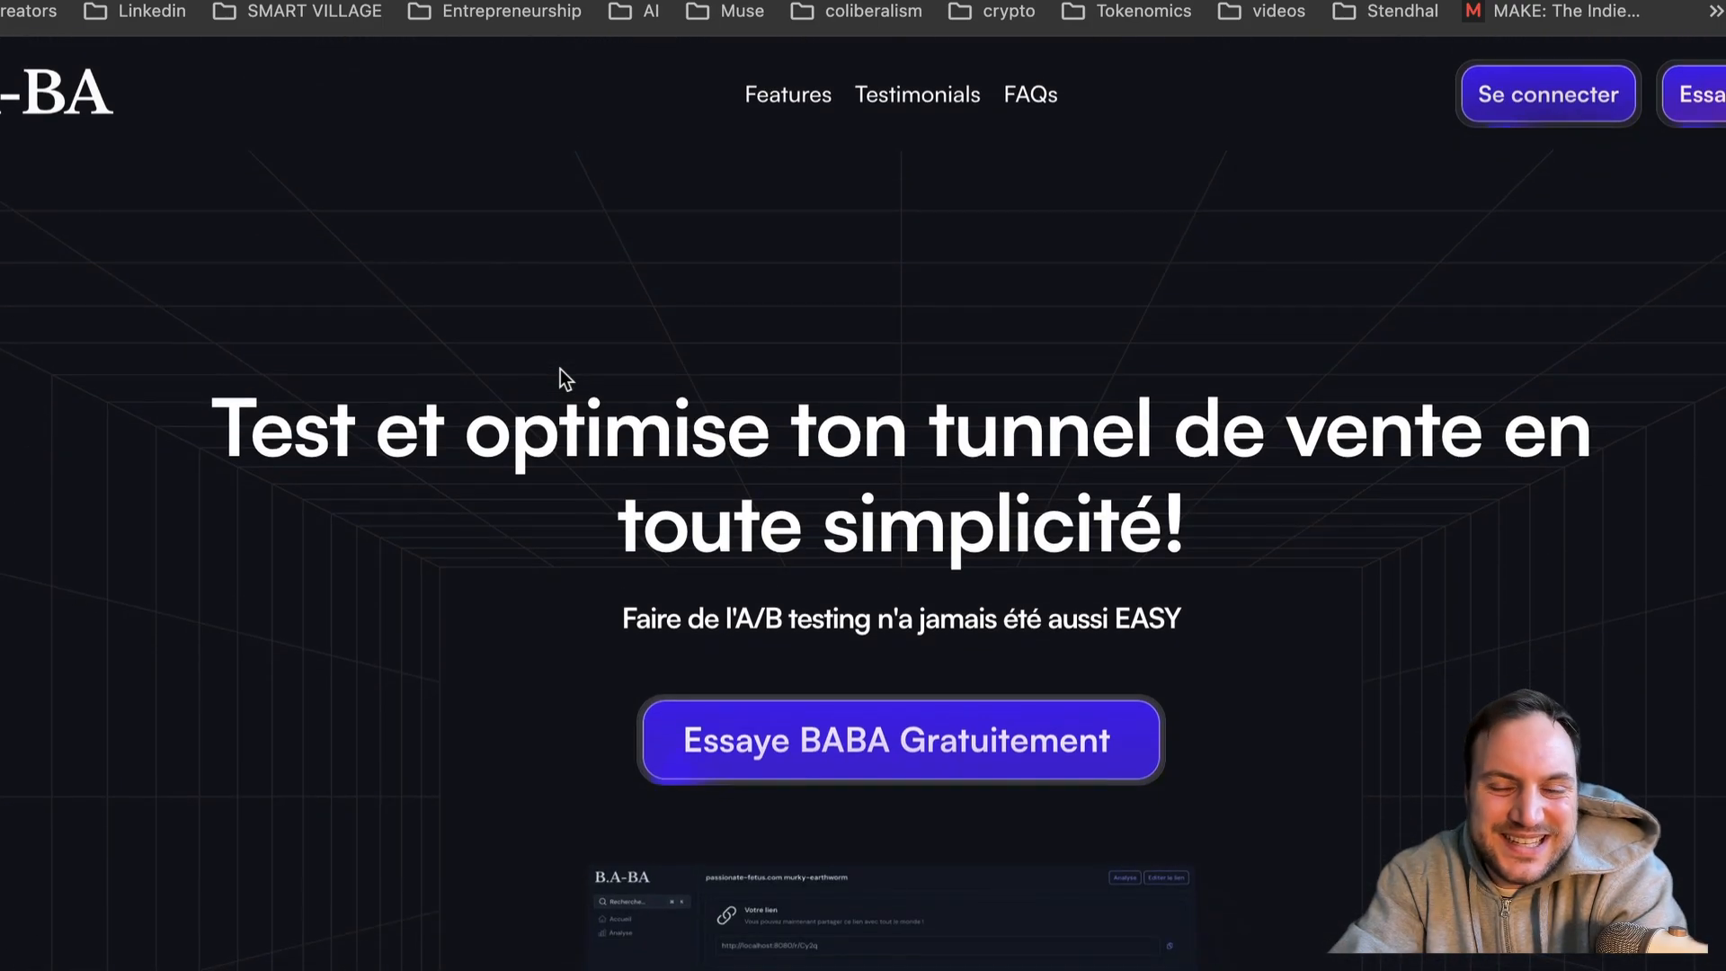
scroll(559, 368, down, 10)
scroll(554, 350, down, 15)
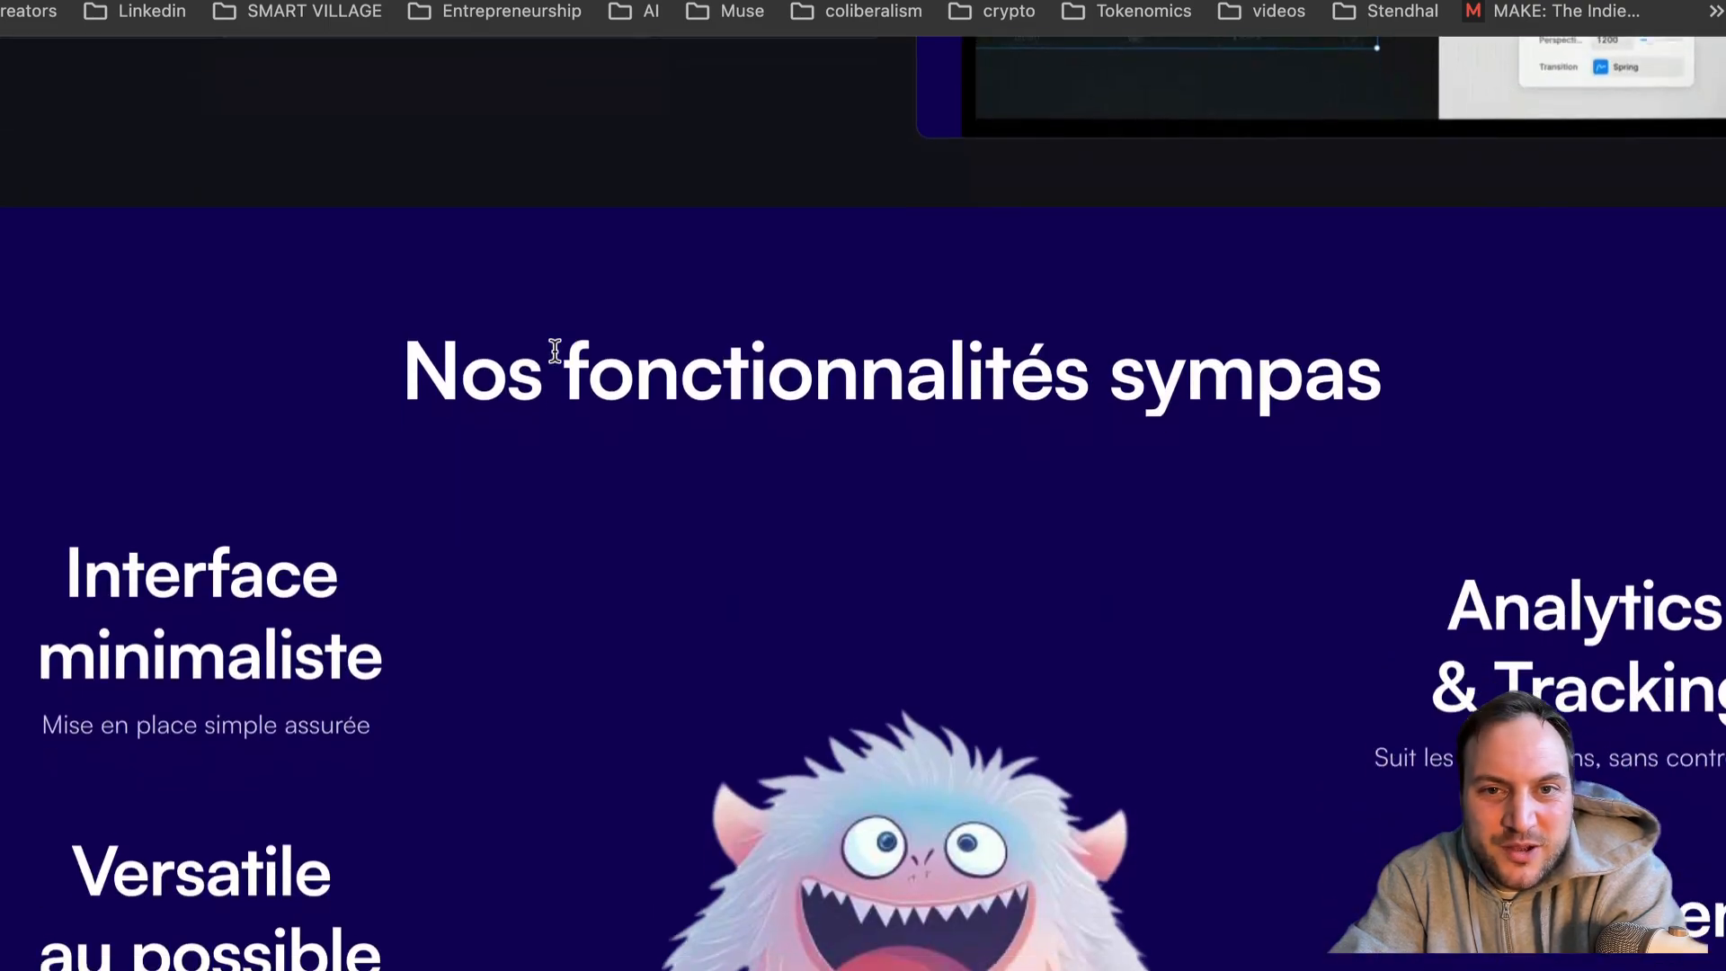
scroll(554, 350, down, 20)
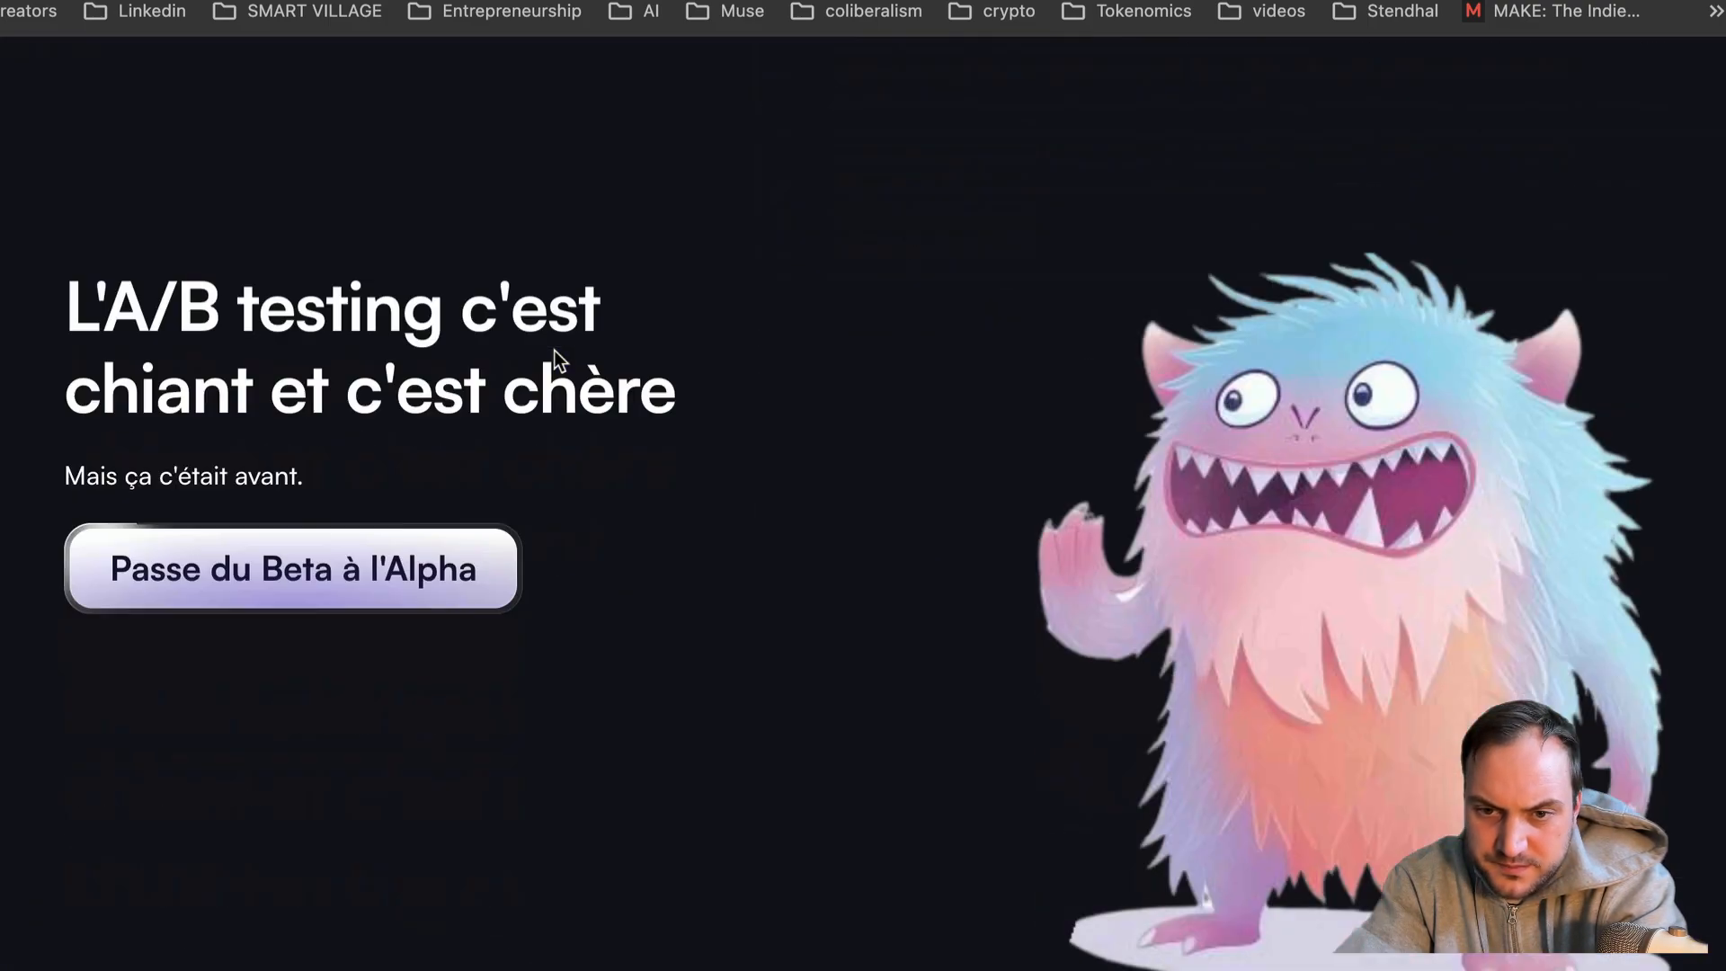
scroll(554, 351, down, 5)
scroll(553, 351, up, 20)
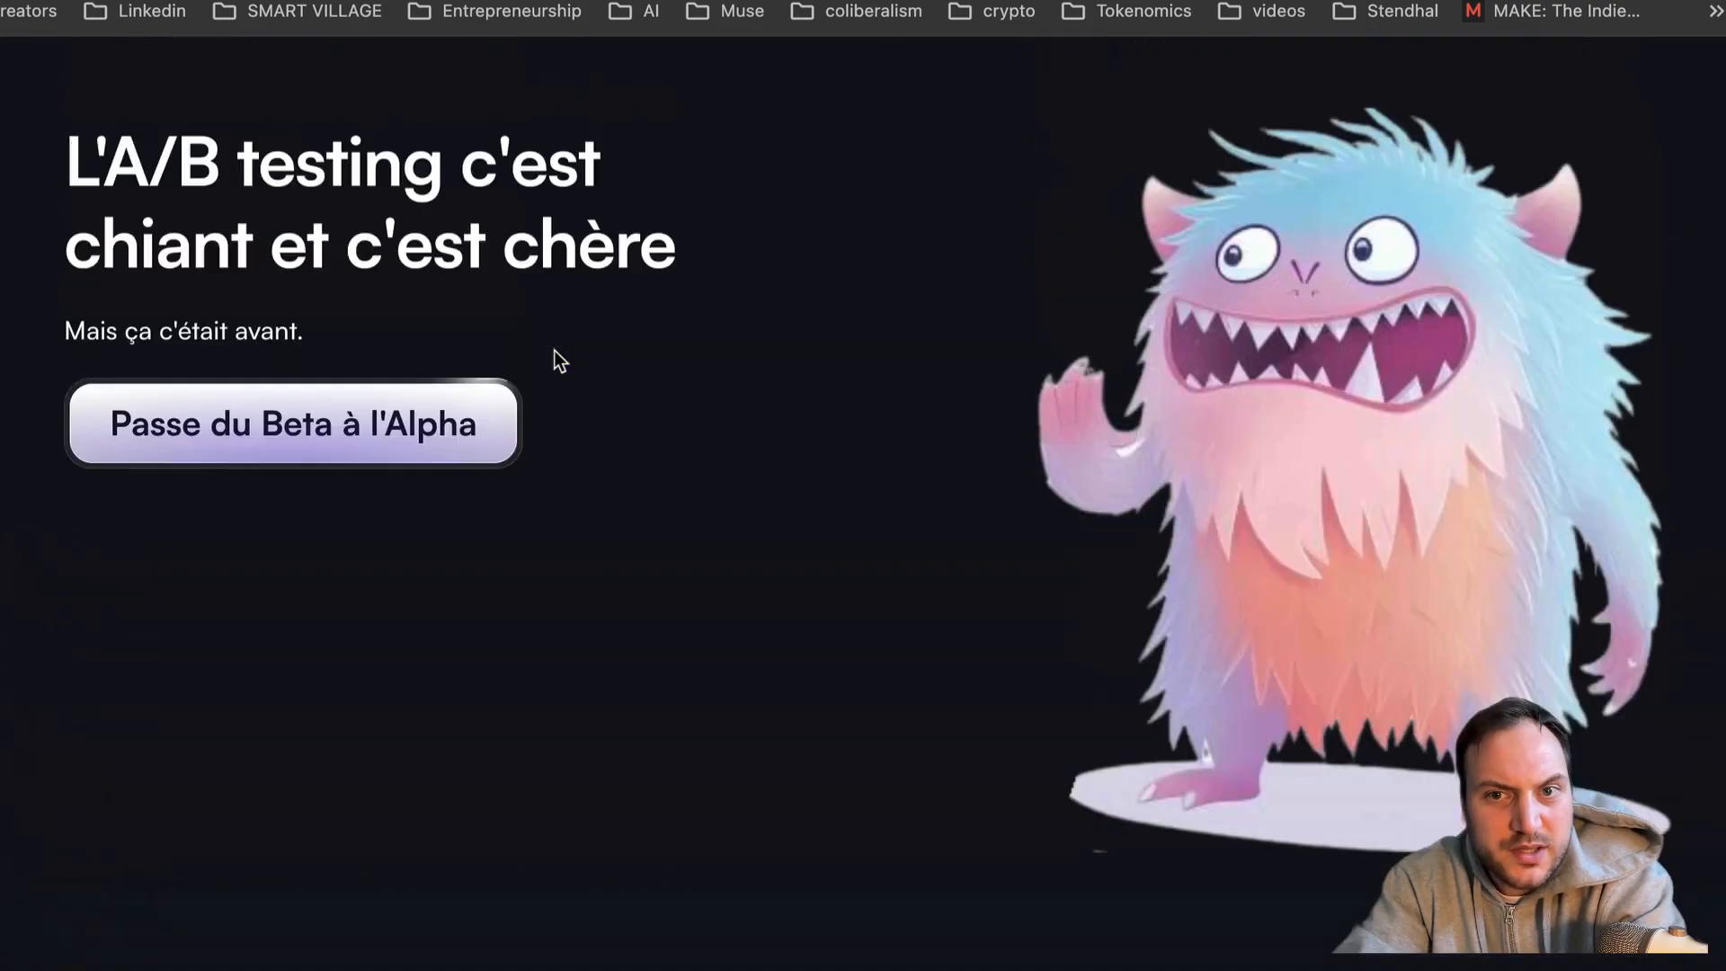
scroll(553, 350, down, 5)
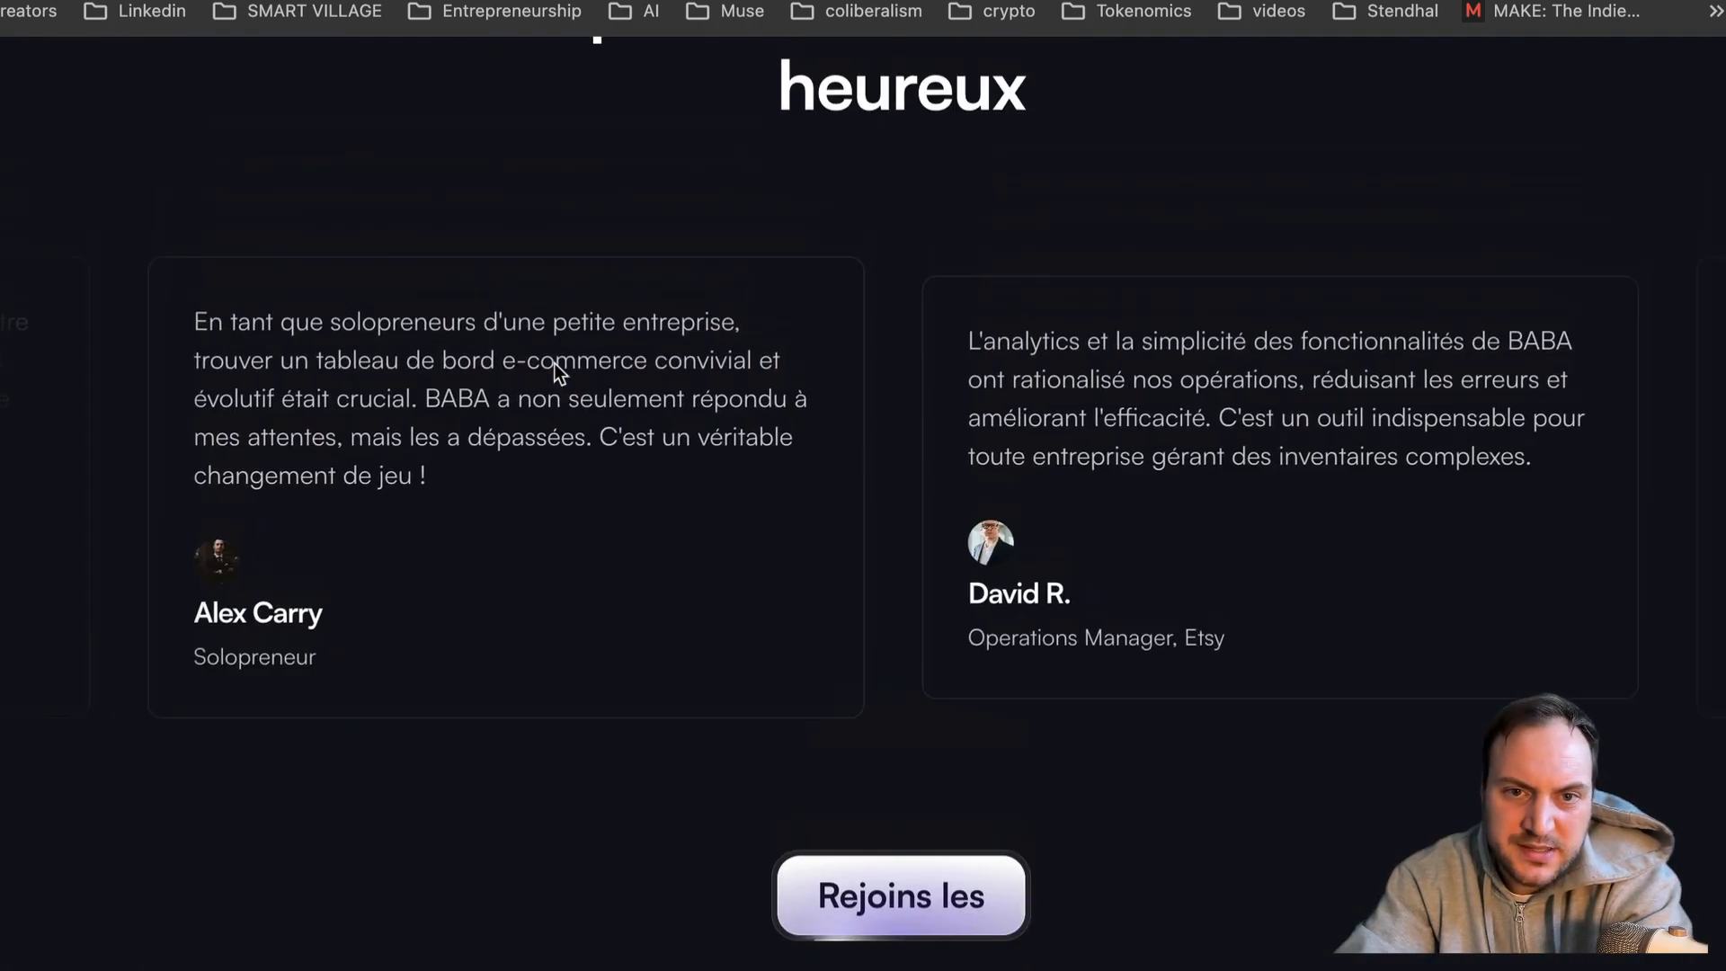
scroll(611, 494, up, 2)
scroll(672, 623, down, 1)
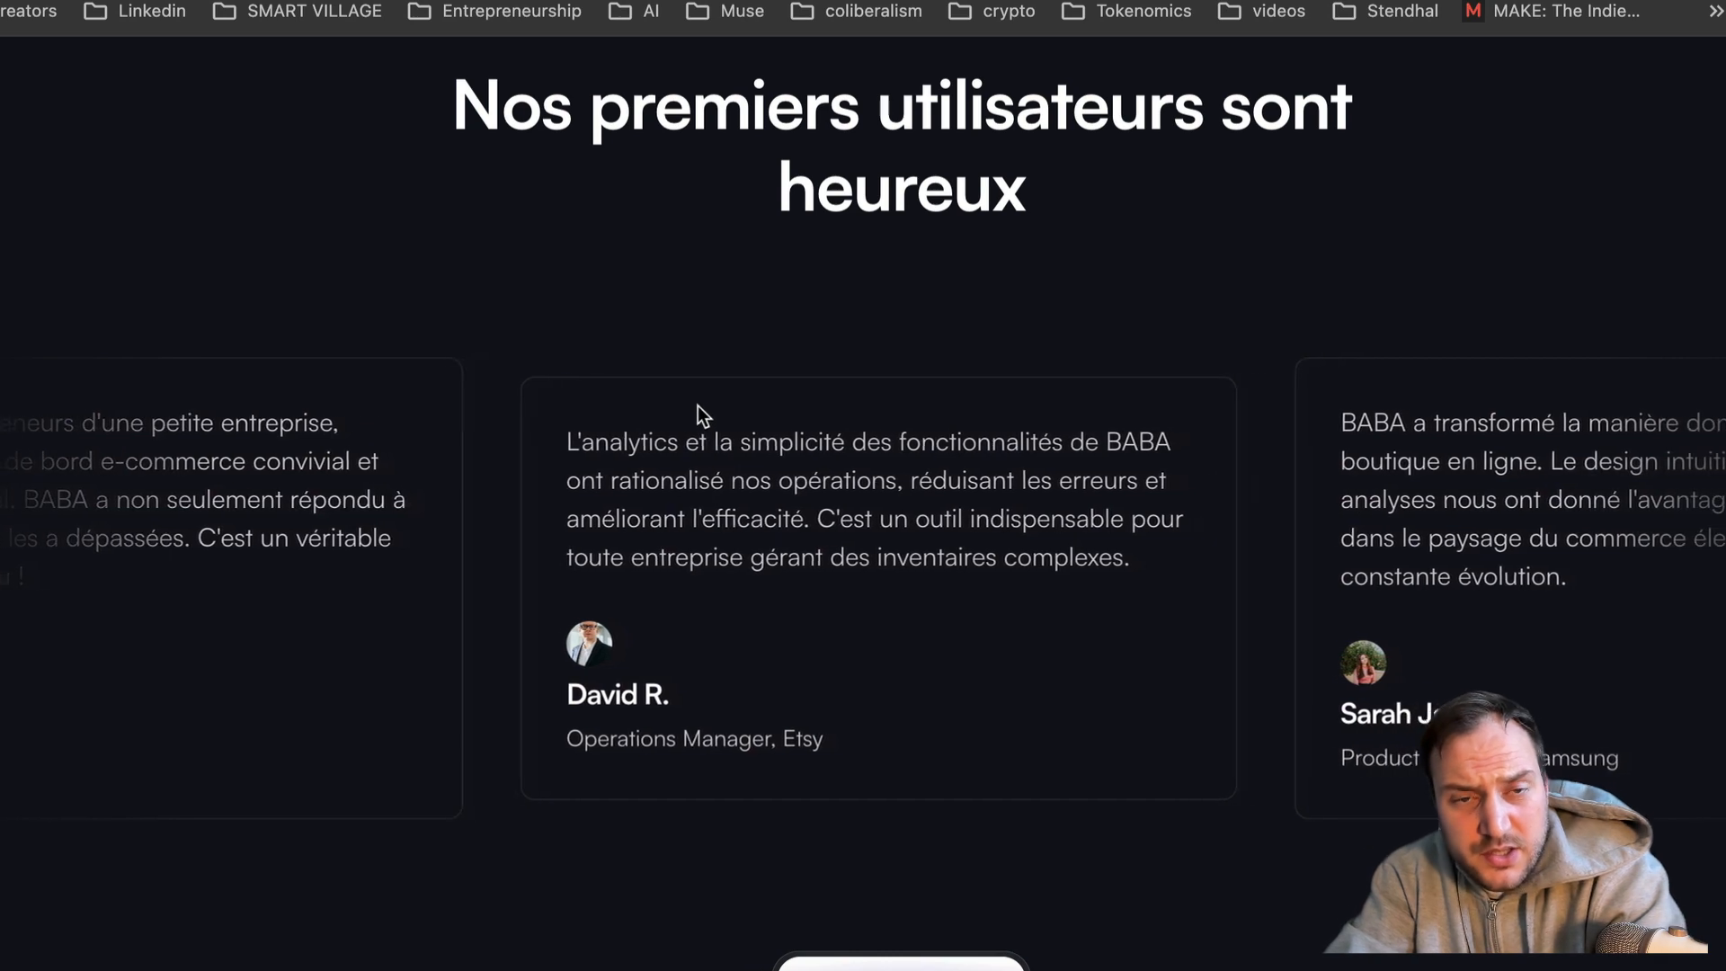
scroll(769, 398, up, 1)
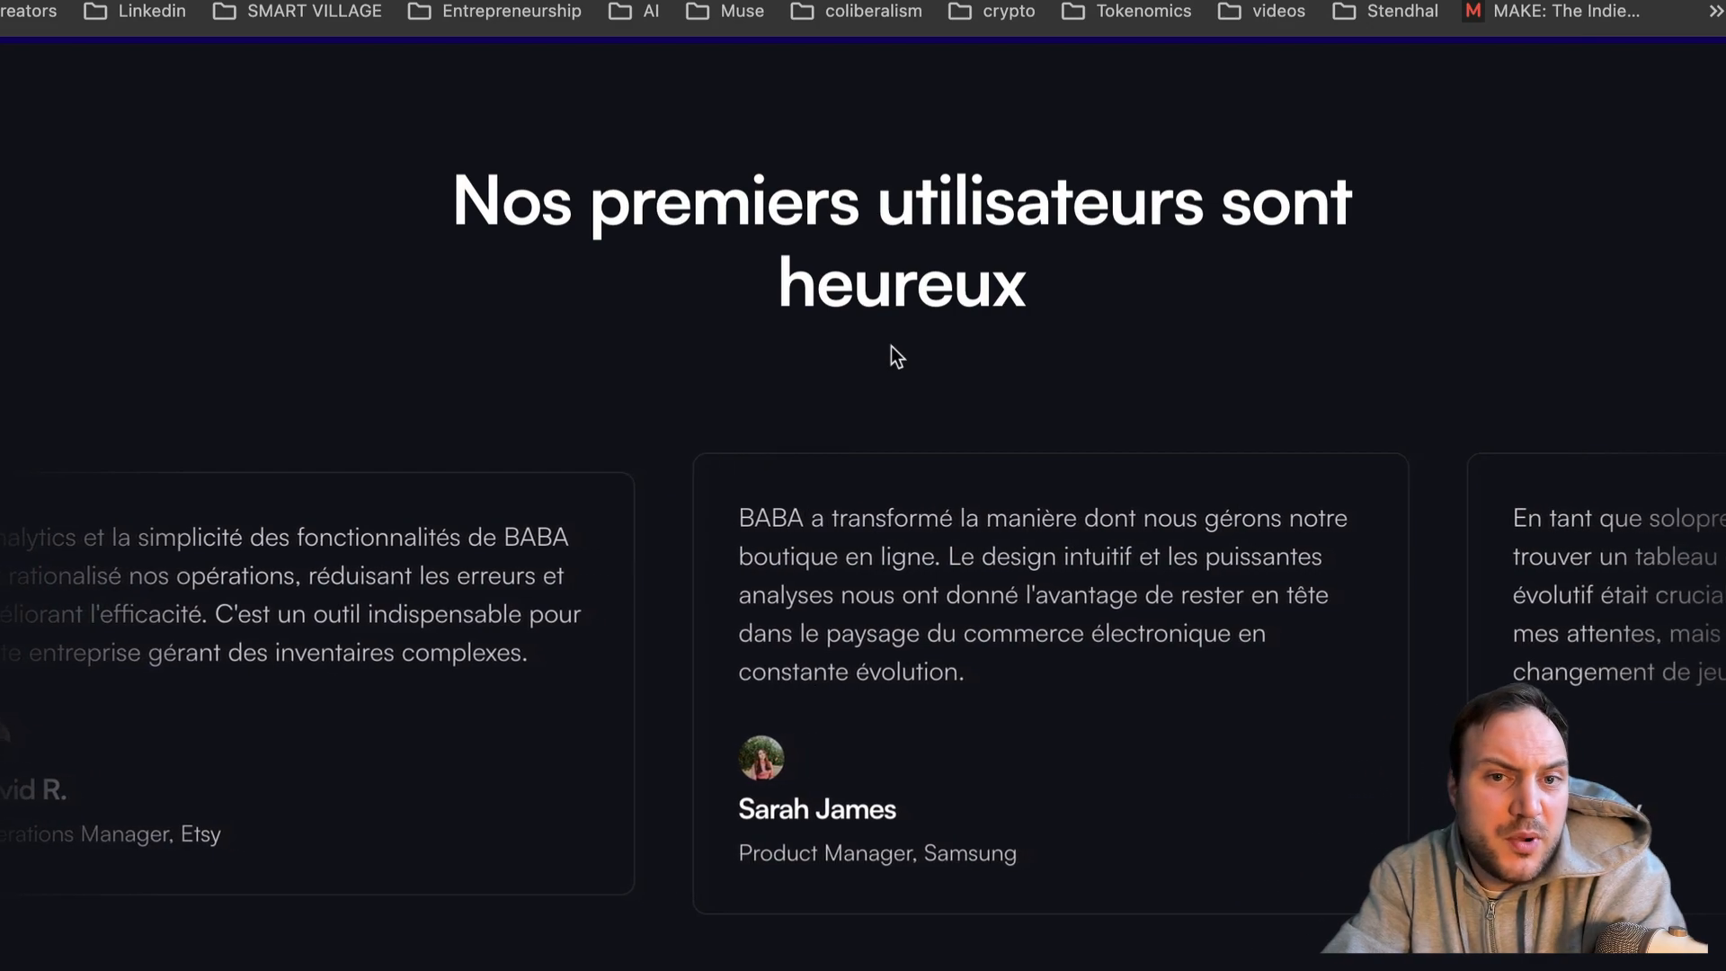
scroll(890, 350, up, 20)
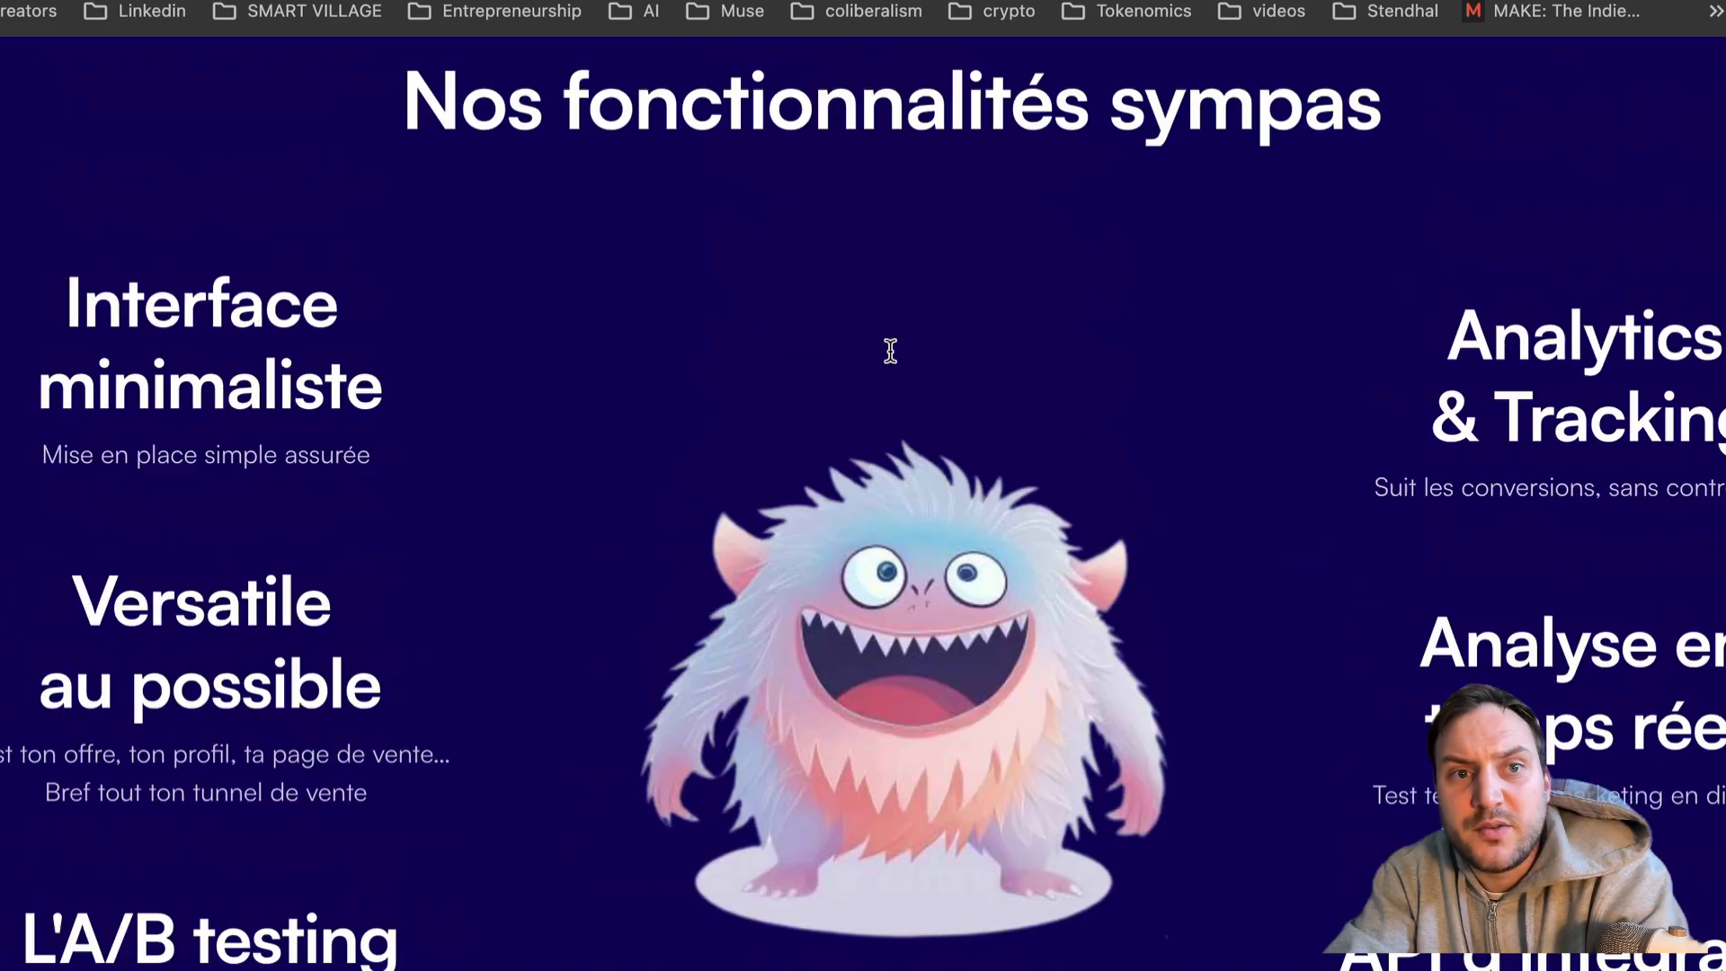
scroll(703, 259, up, 5)
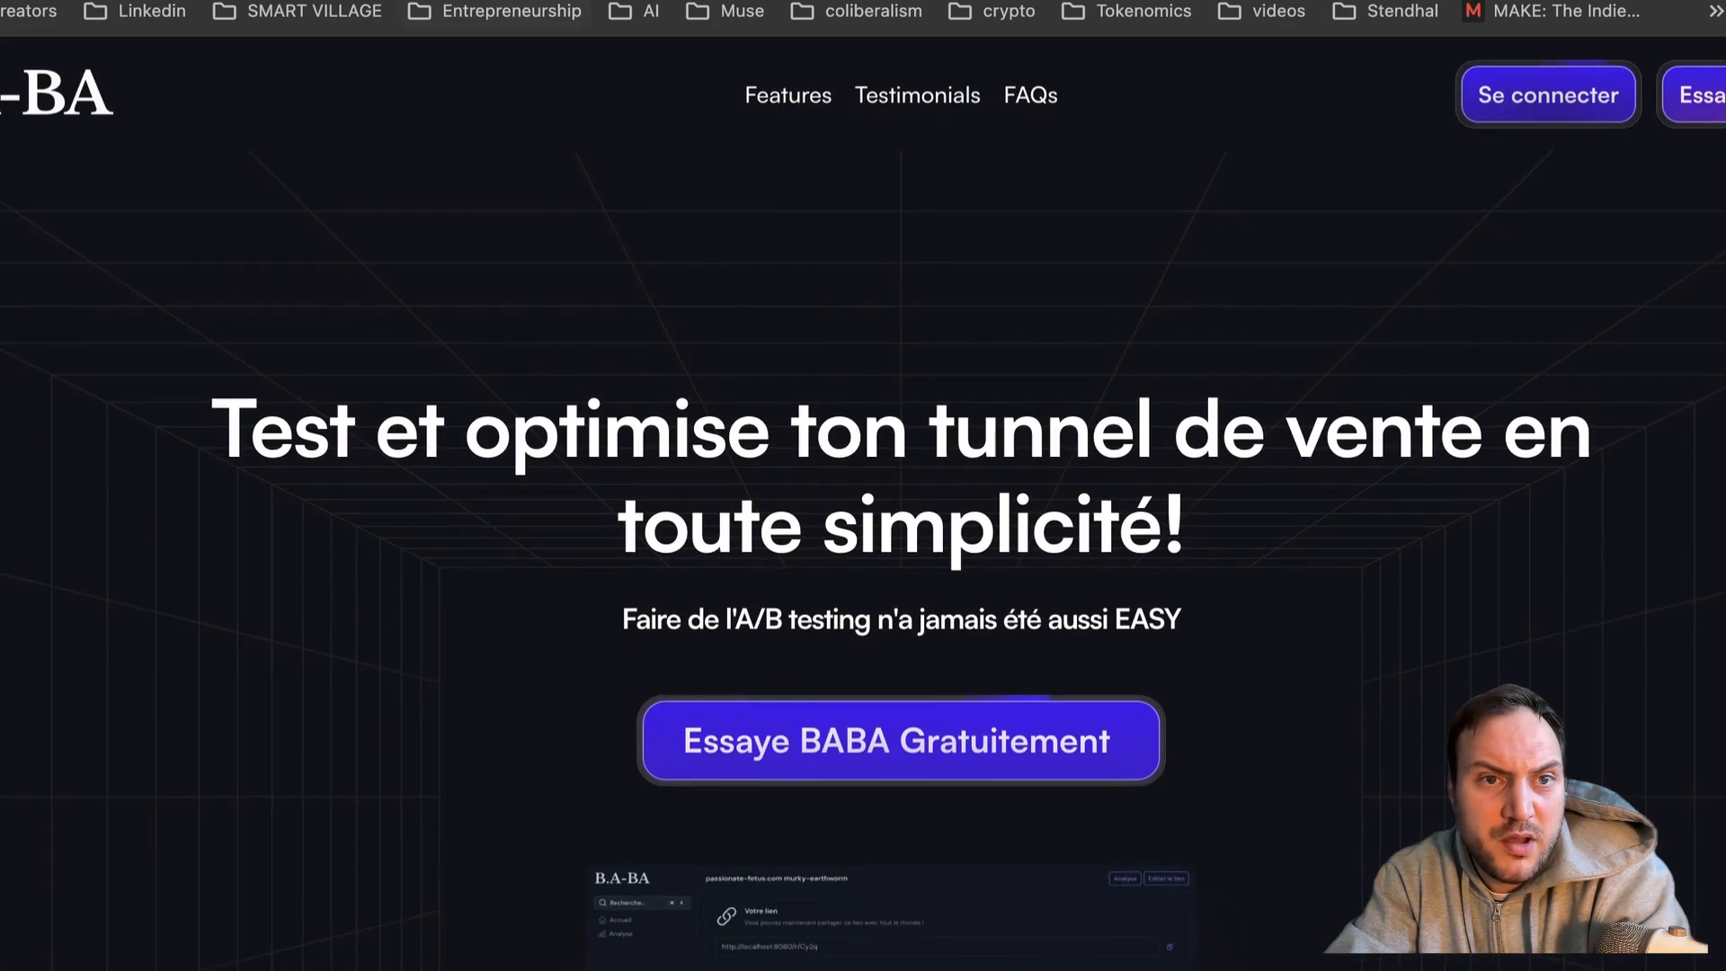
Step: Switch to the BABAlanding project in Framer and duplicate the landing page
click(279, 2)
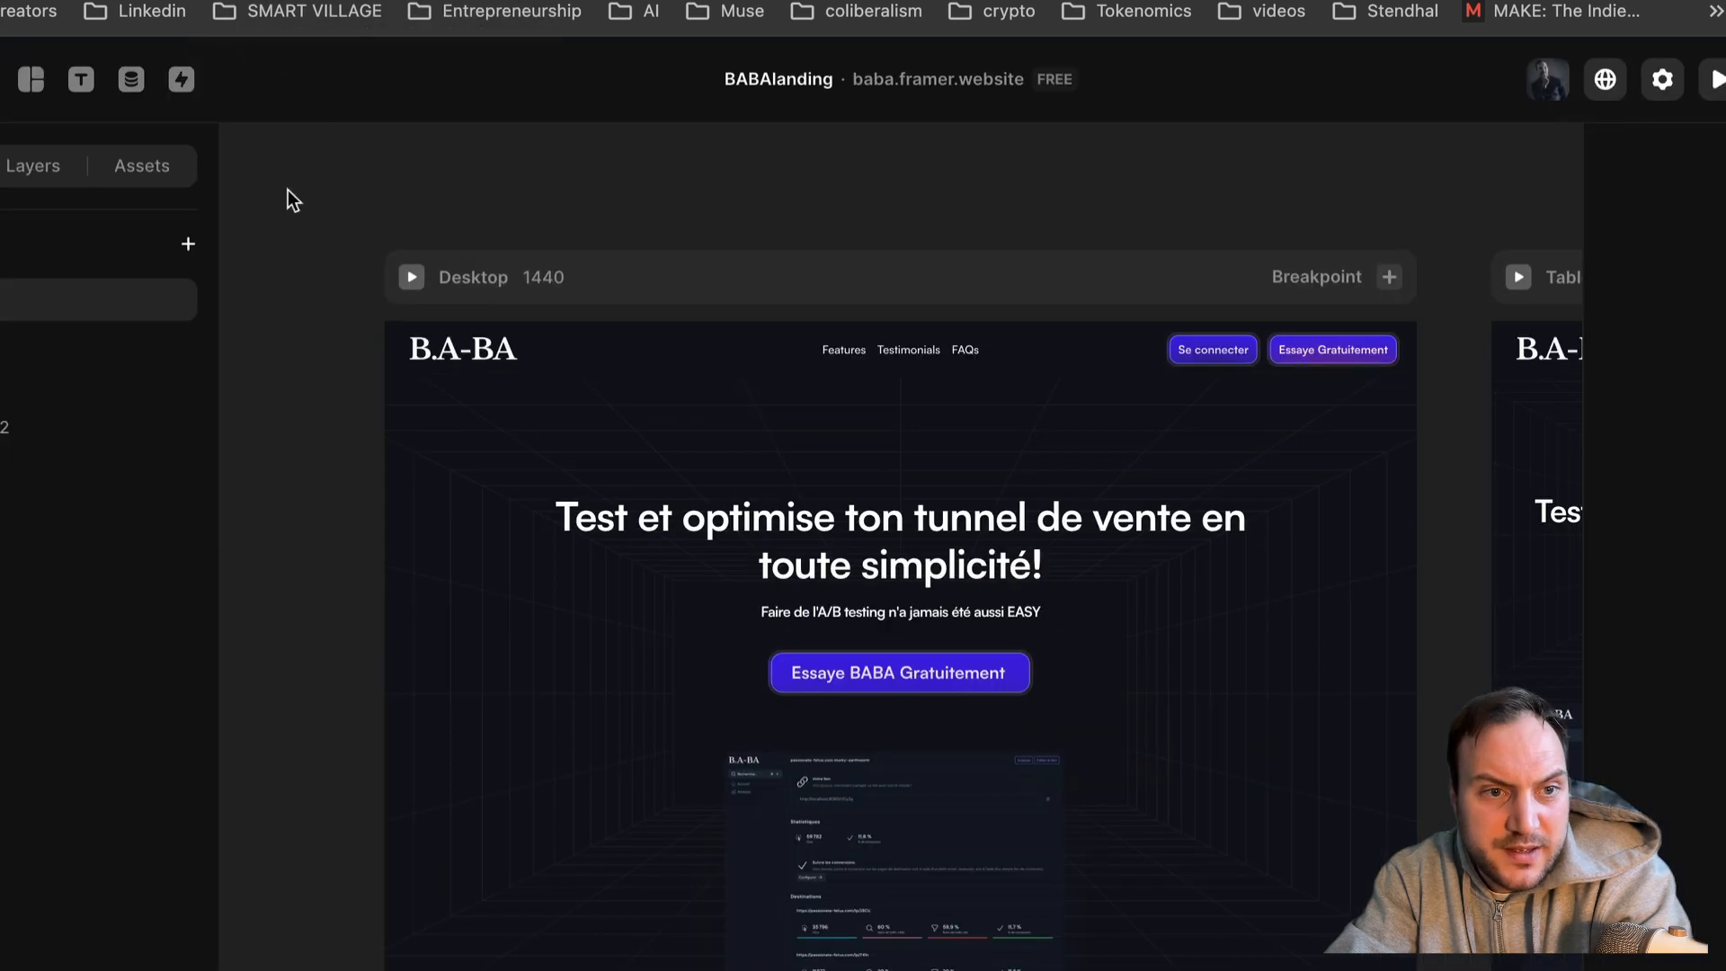
scroll(568, 604, down, 15)
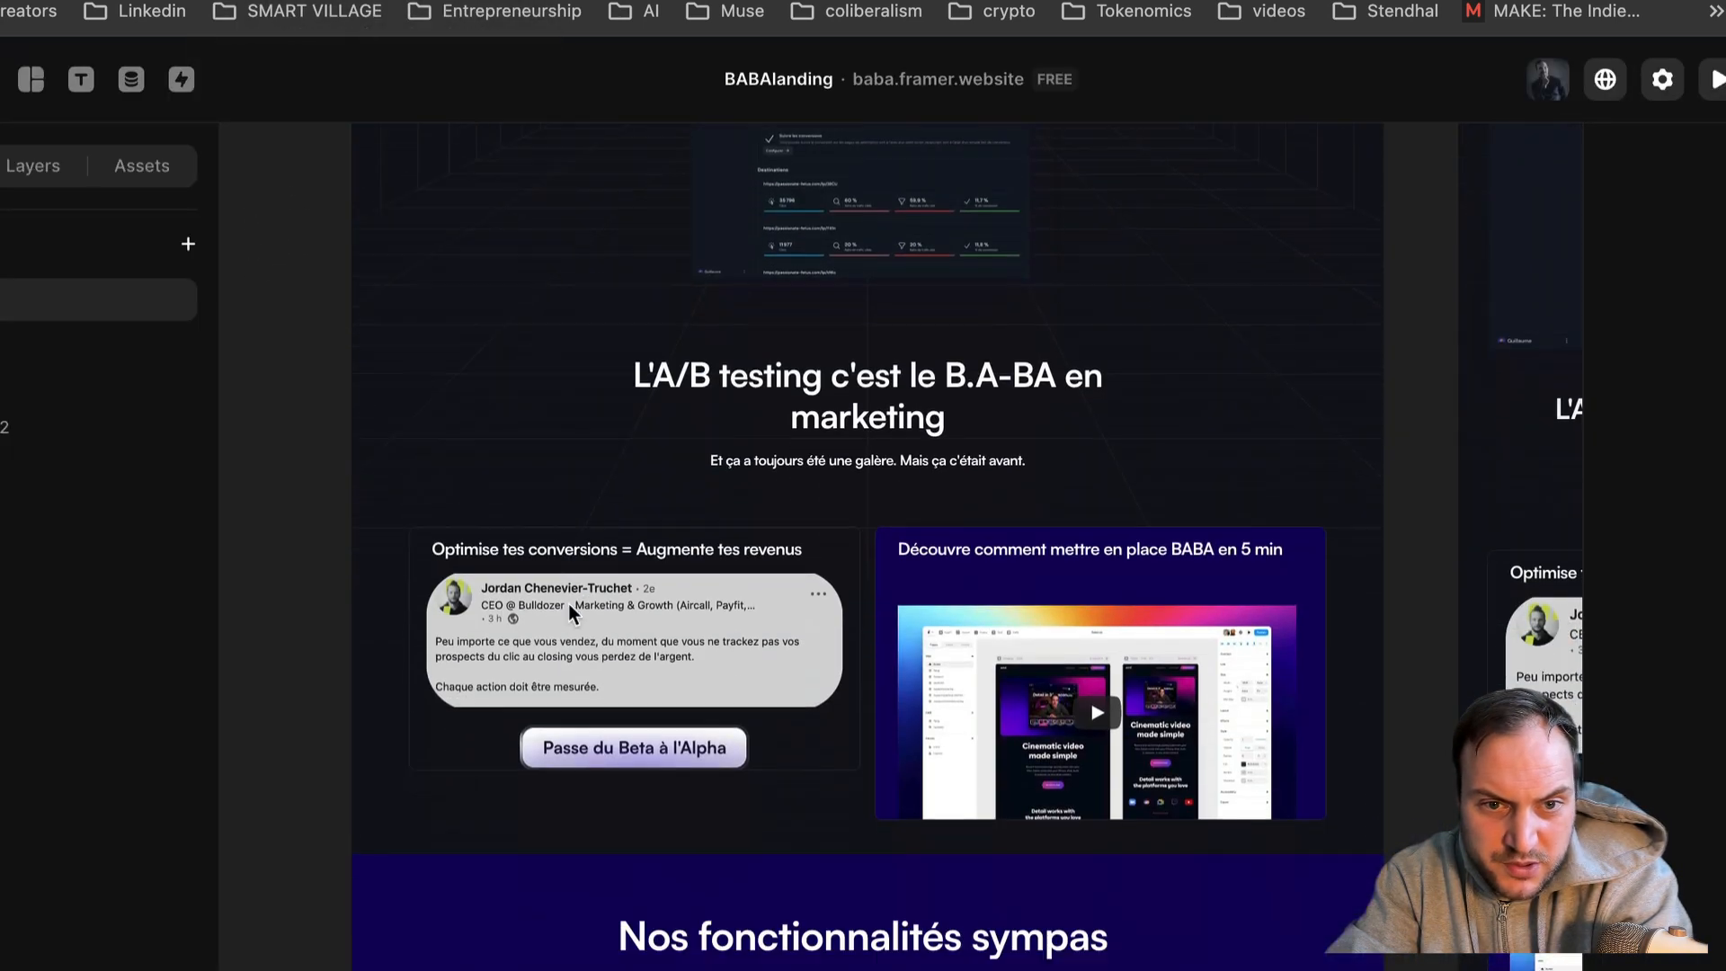
scroll(568, 603, down, 10)
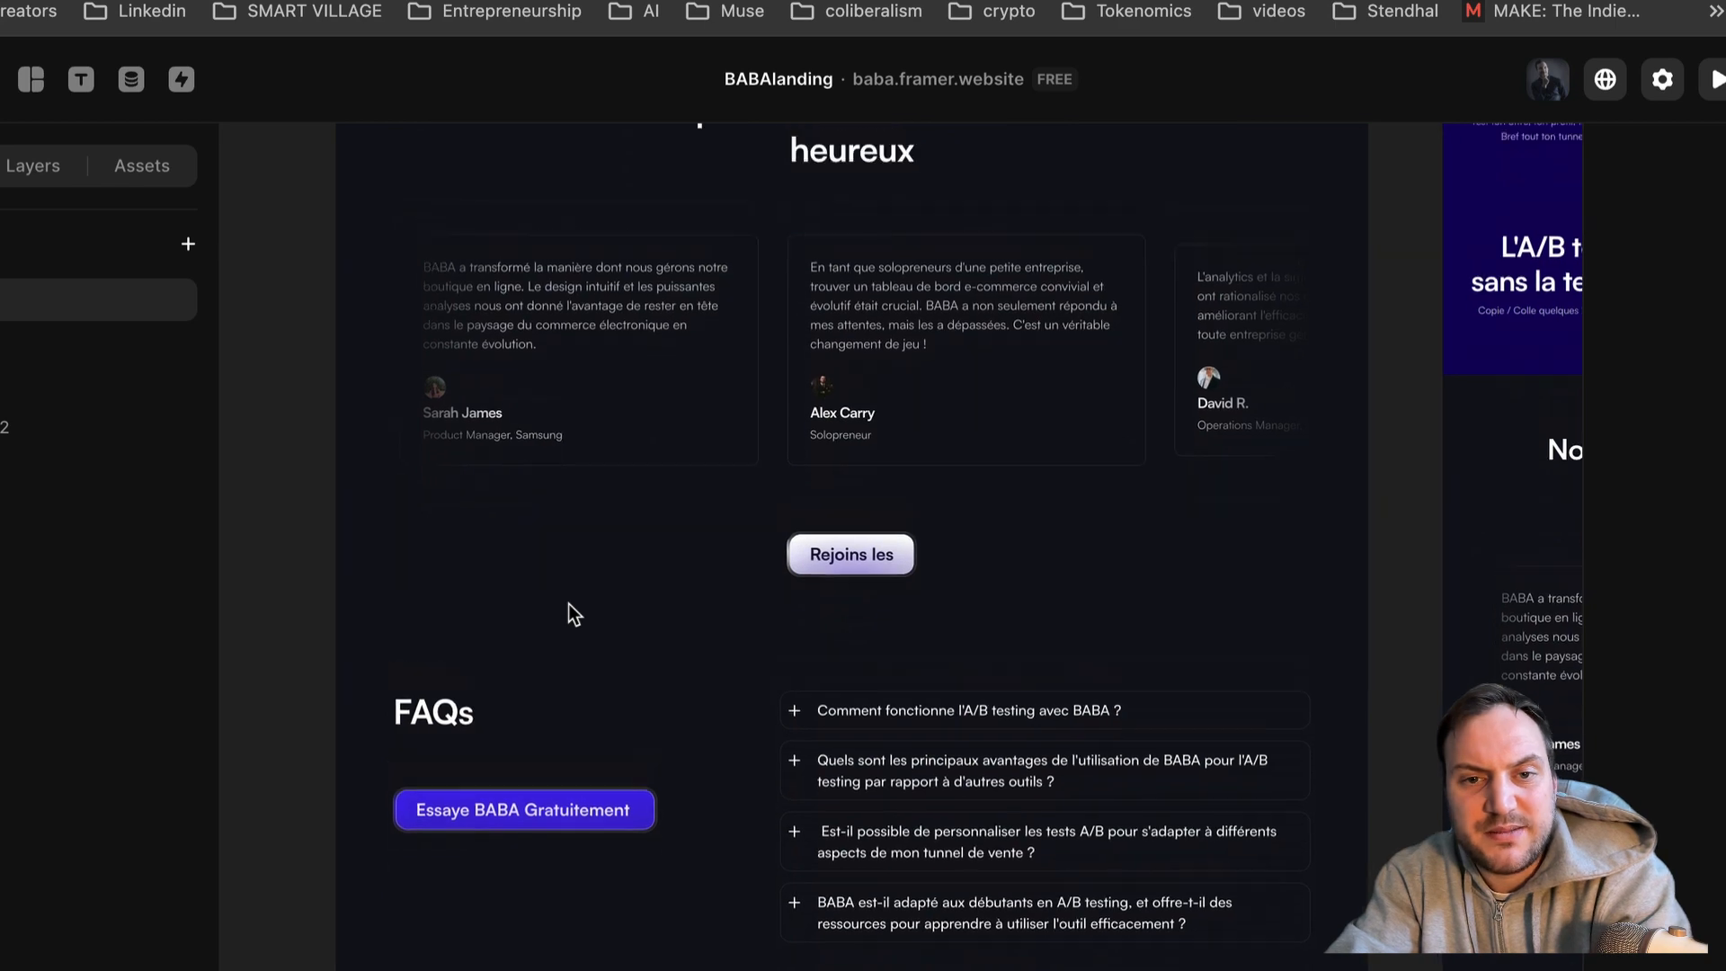
scroll(568, 602, up, 4)
scroll(568, 612, up, 4)
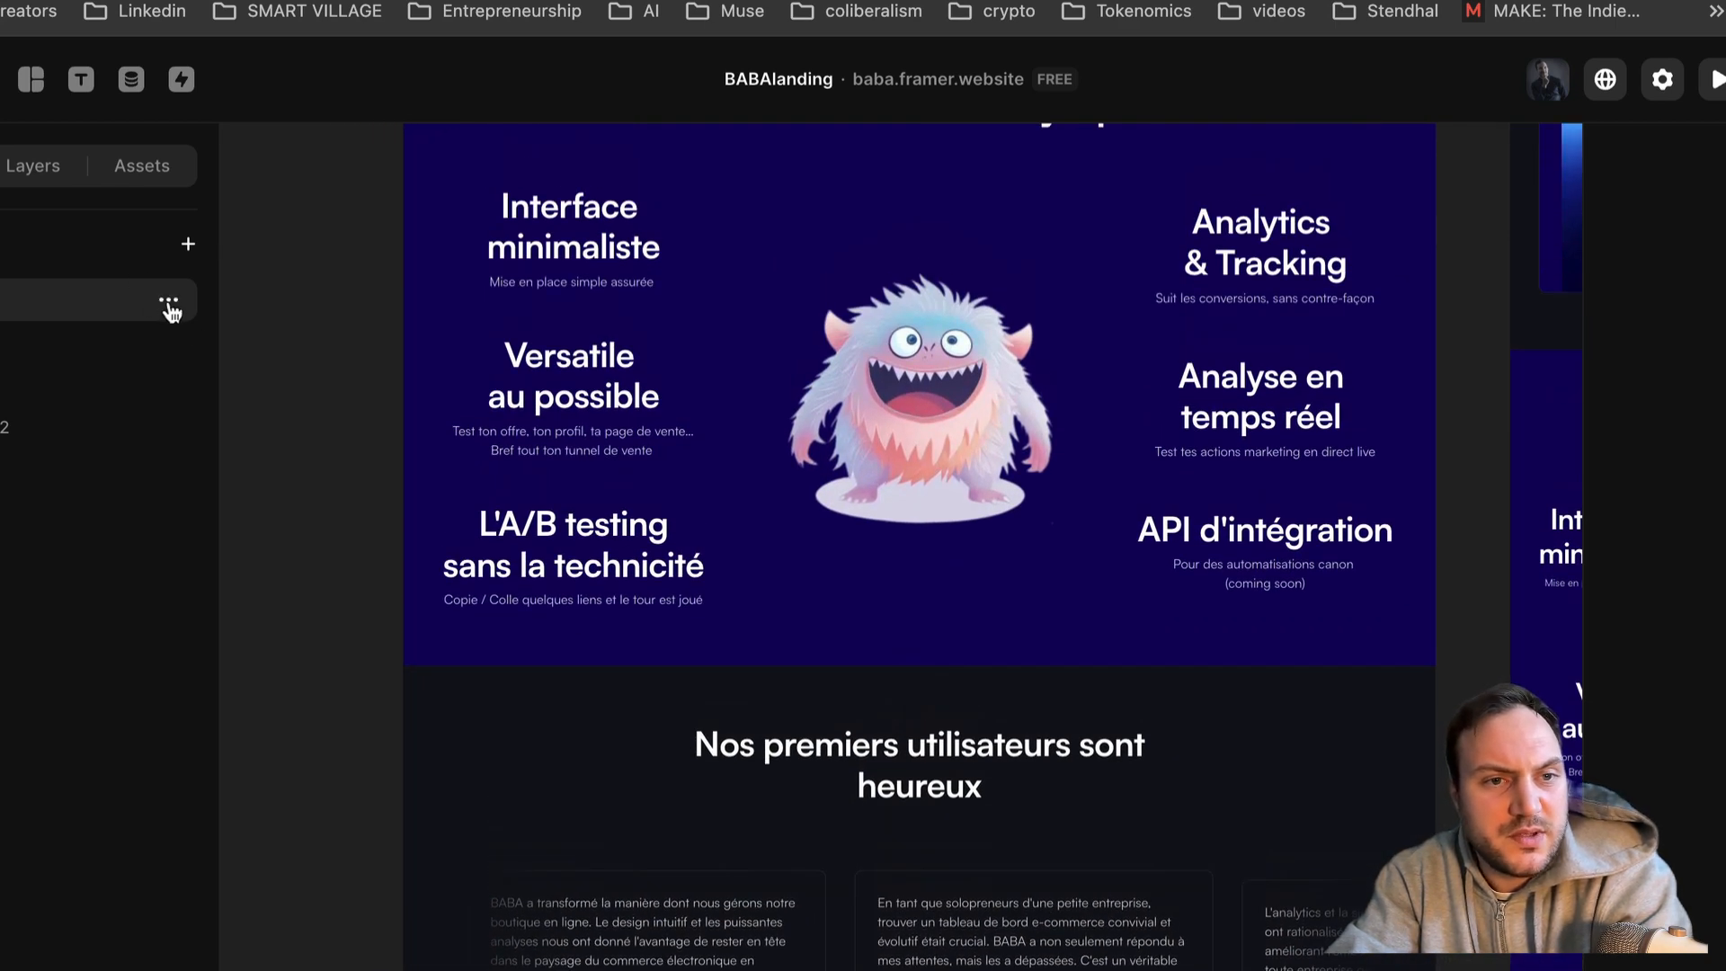
click(168, 304)
click(245, 430)
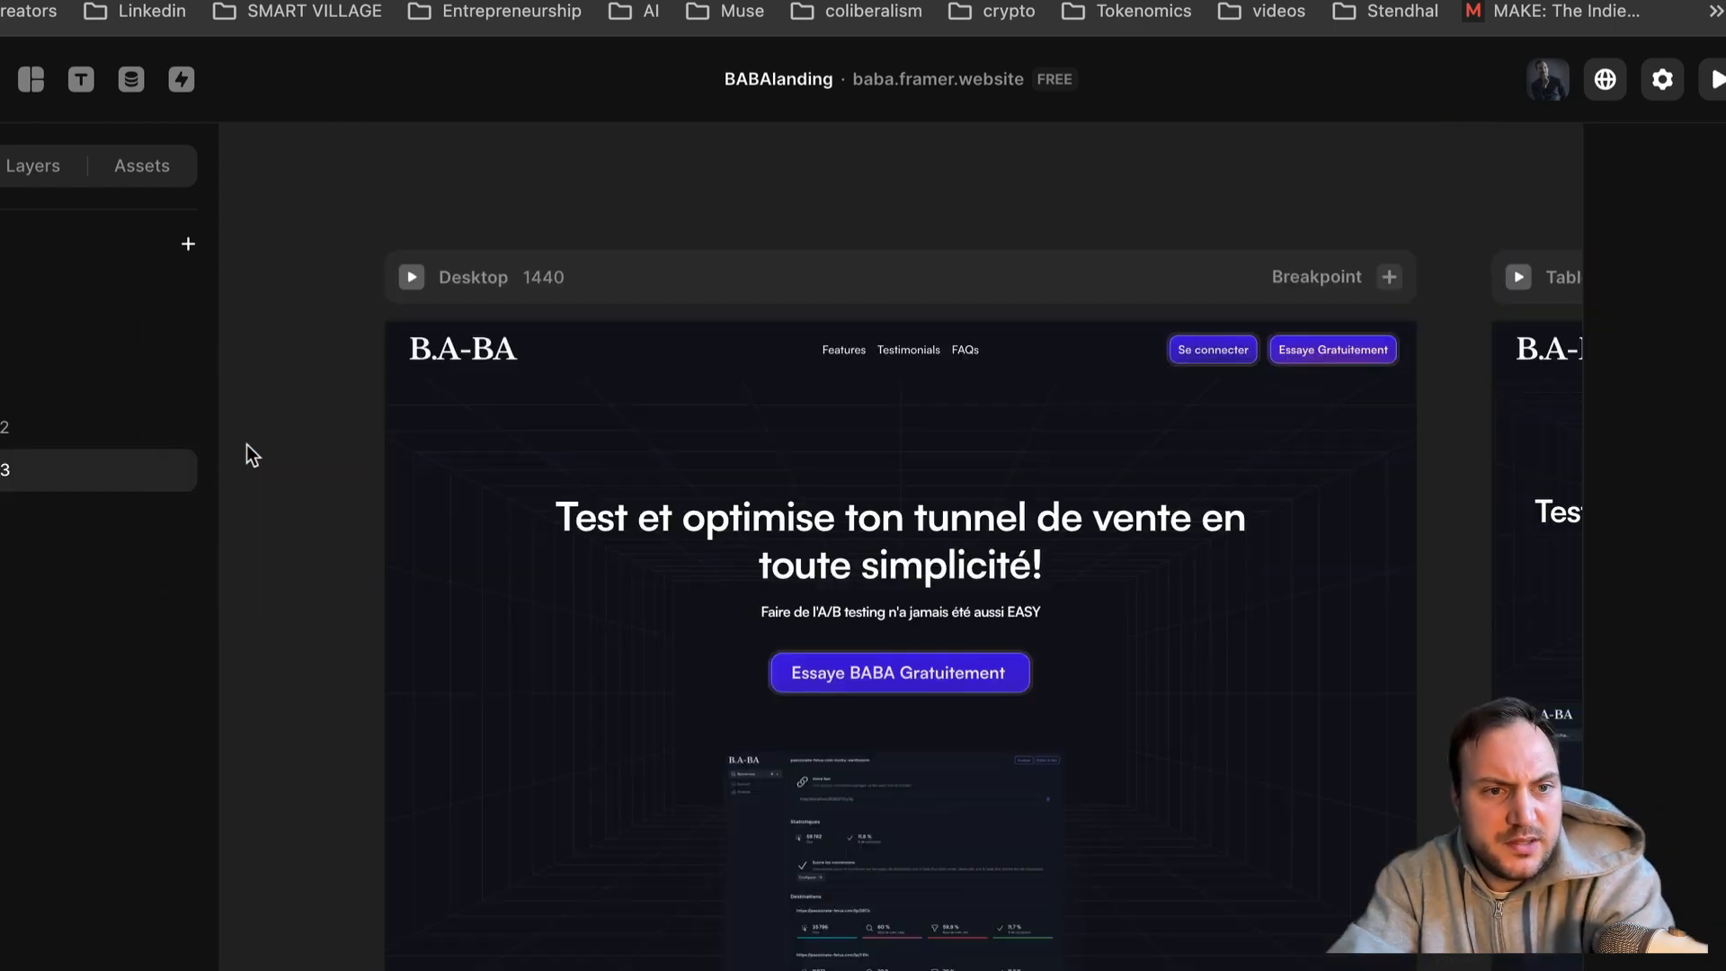
Step: Give the duplicated landing page a new name
right_click(22, 483)
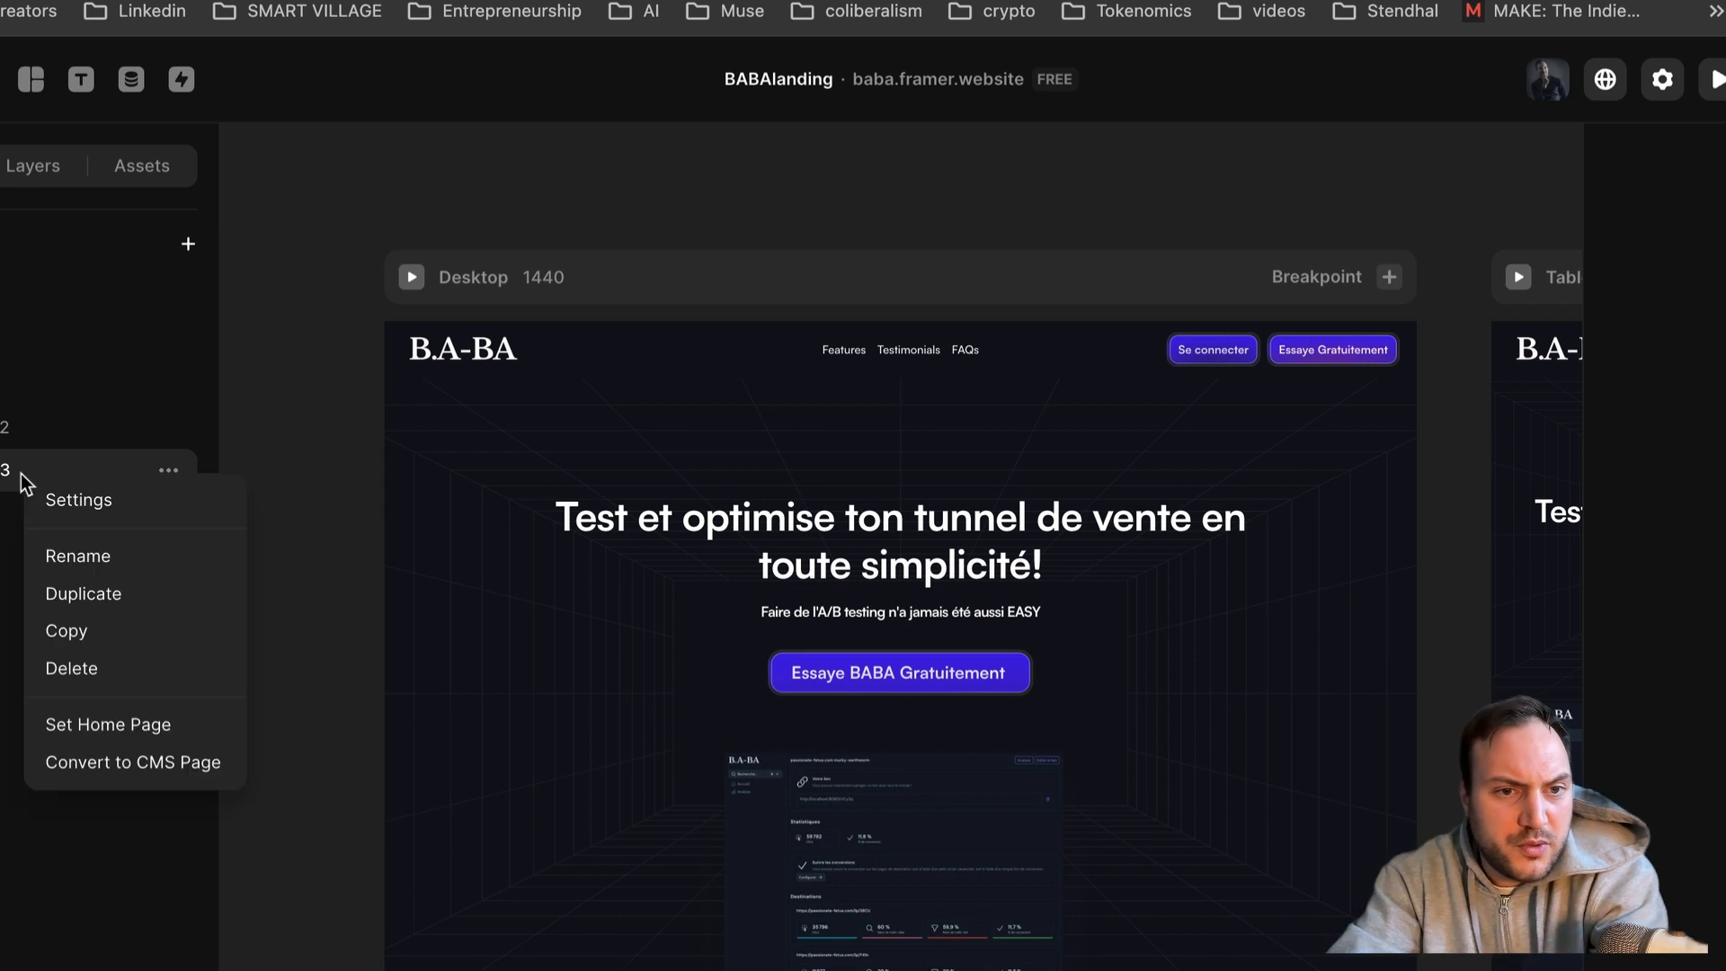
click(154, 557)
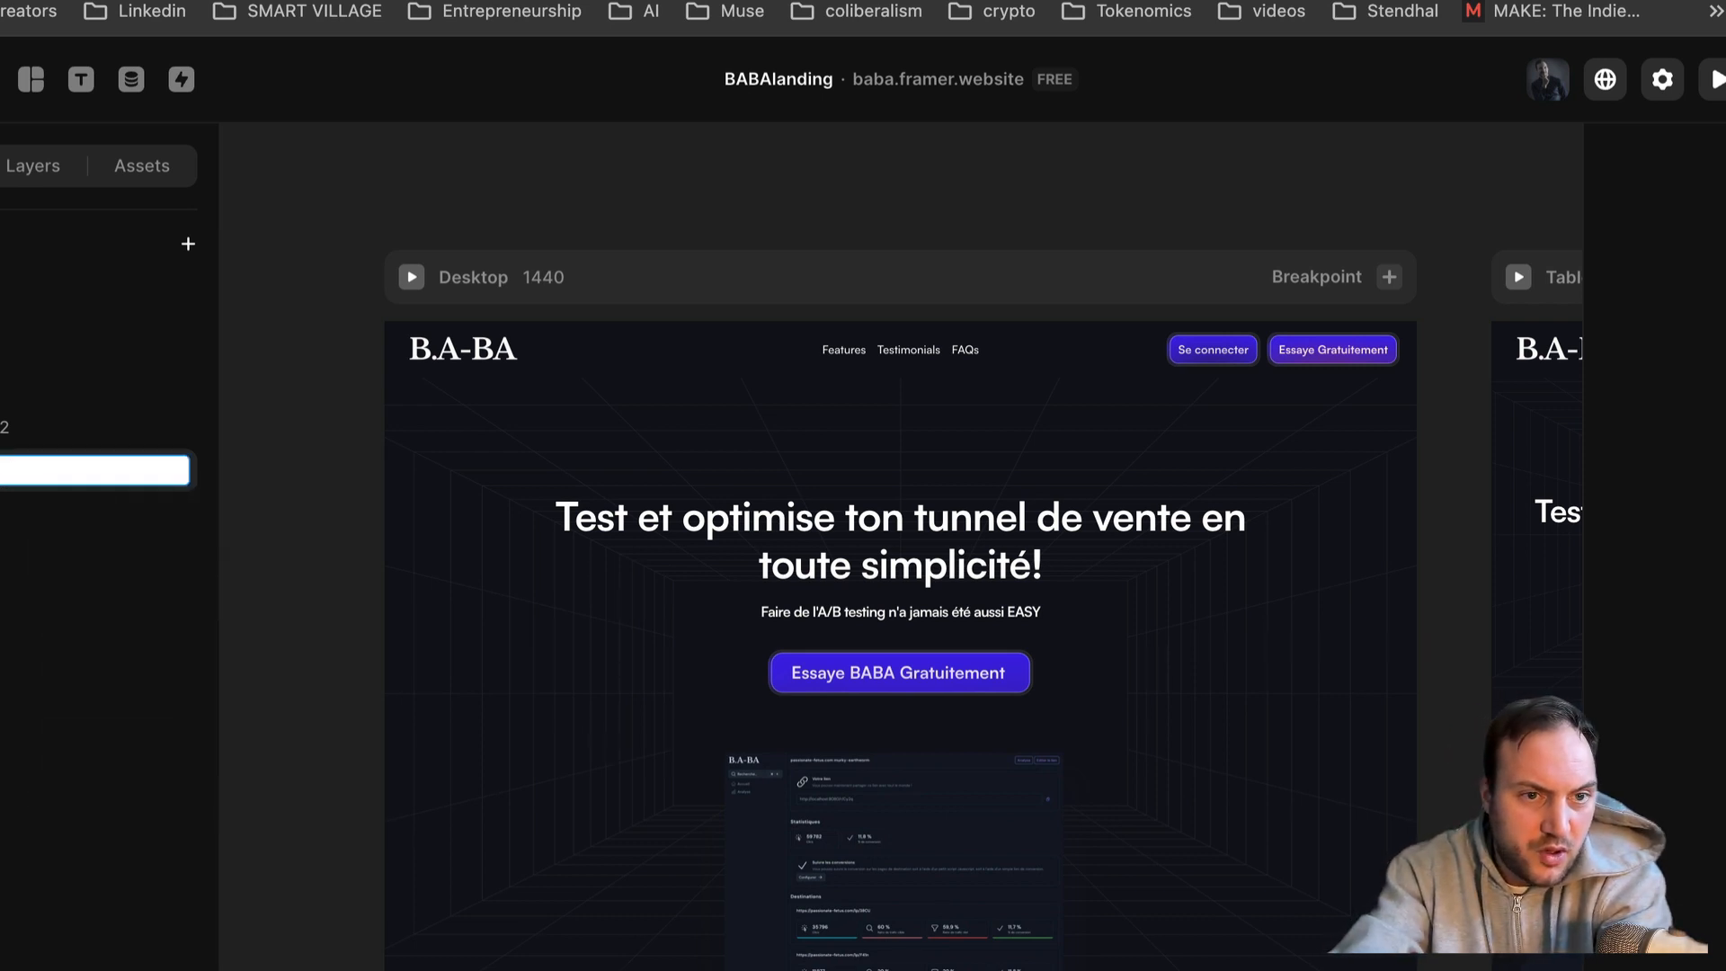
key(Return)
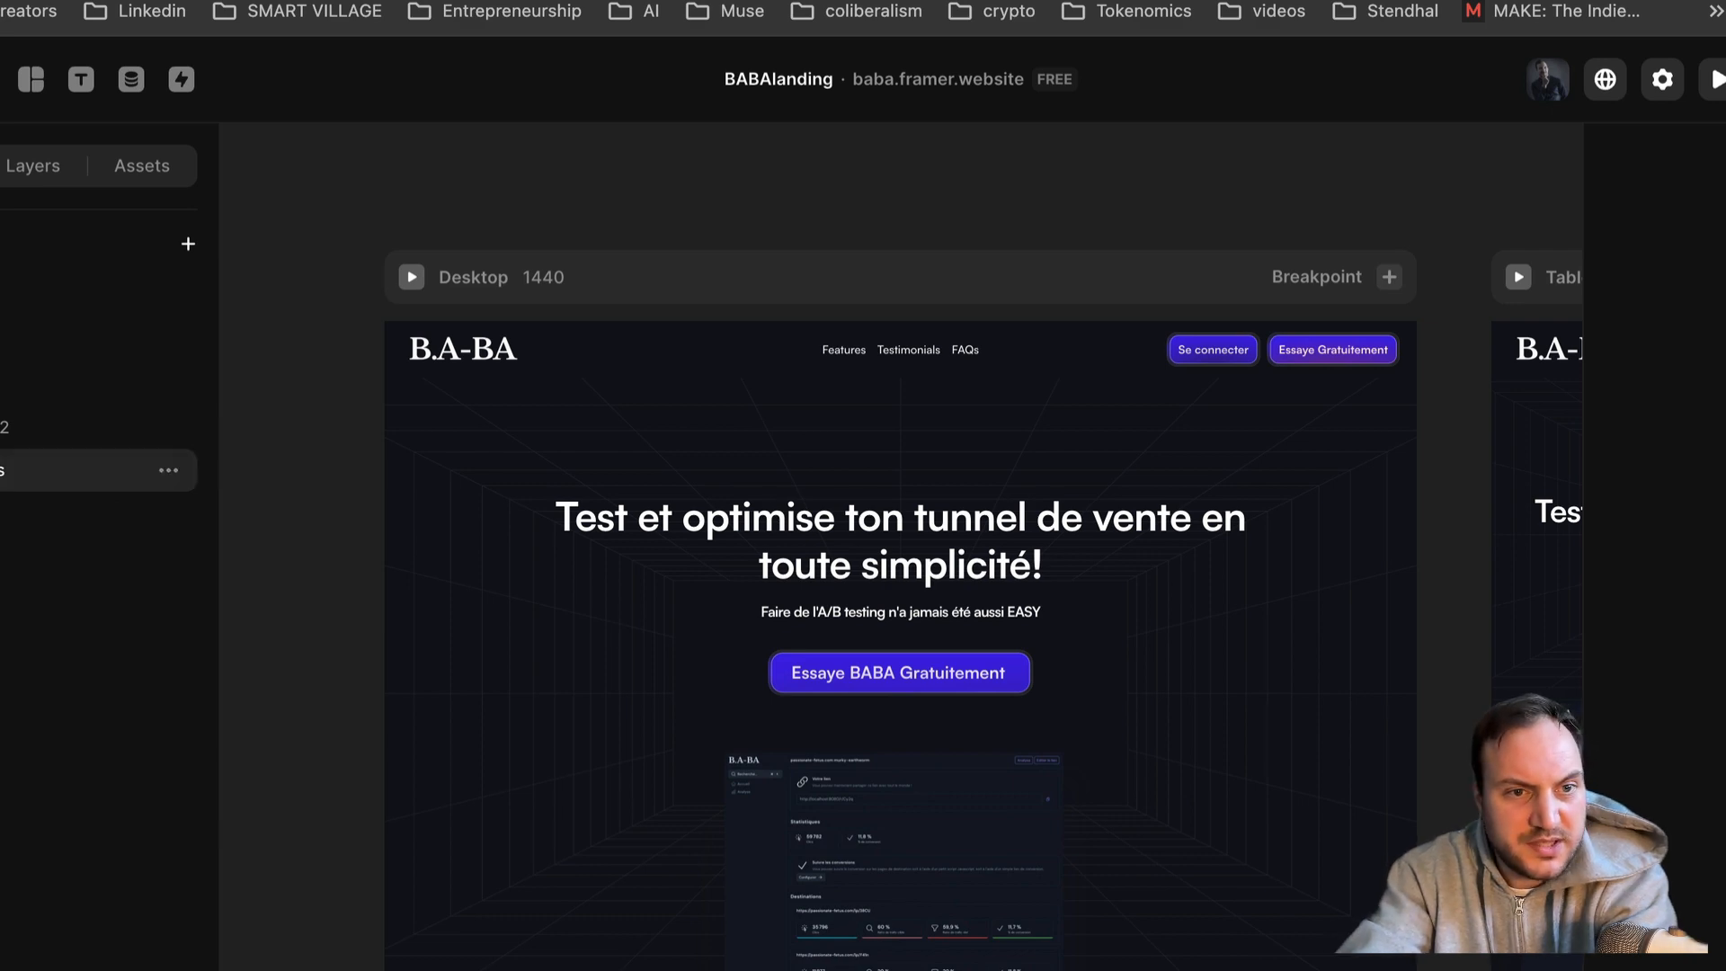
Step: Delete the "Nos premiers utilisateurs sont heureux" testimonials section from the duplicated page and publish the updated site
scroll(686, 804, down, 10)
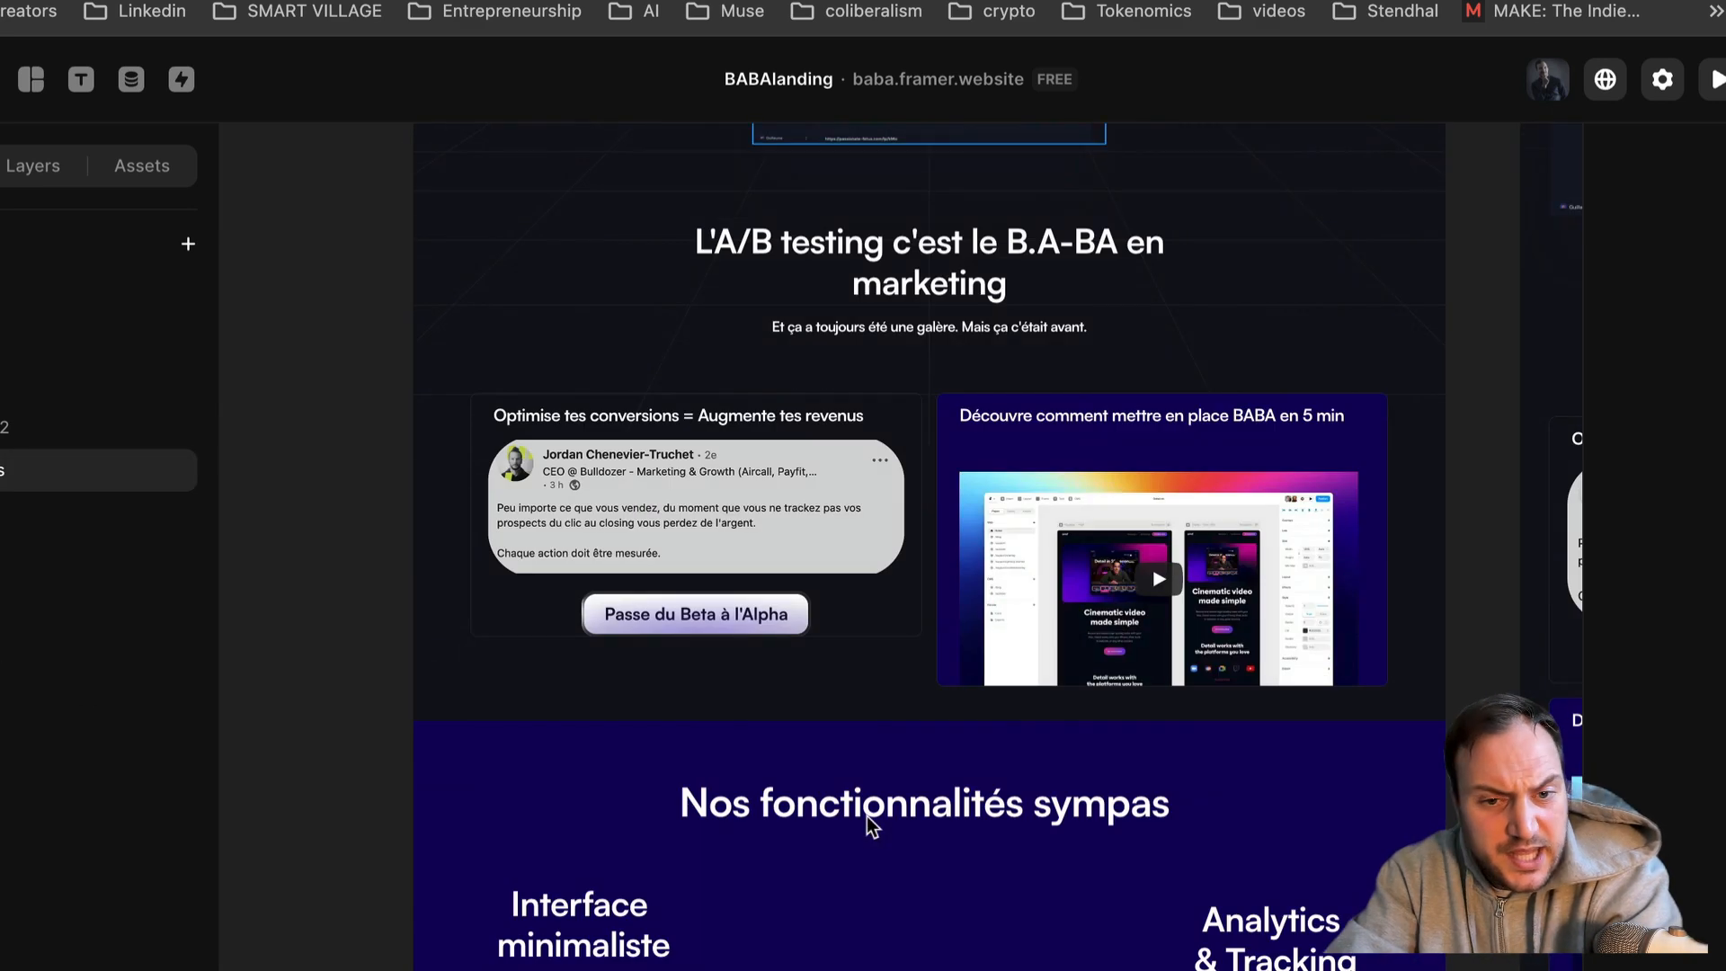
ctrl+scroll(868, 823, down, 3)
scroll(837, 839, down, 4)
ctrl+scroll(837, 838, down, 2)
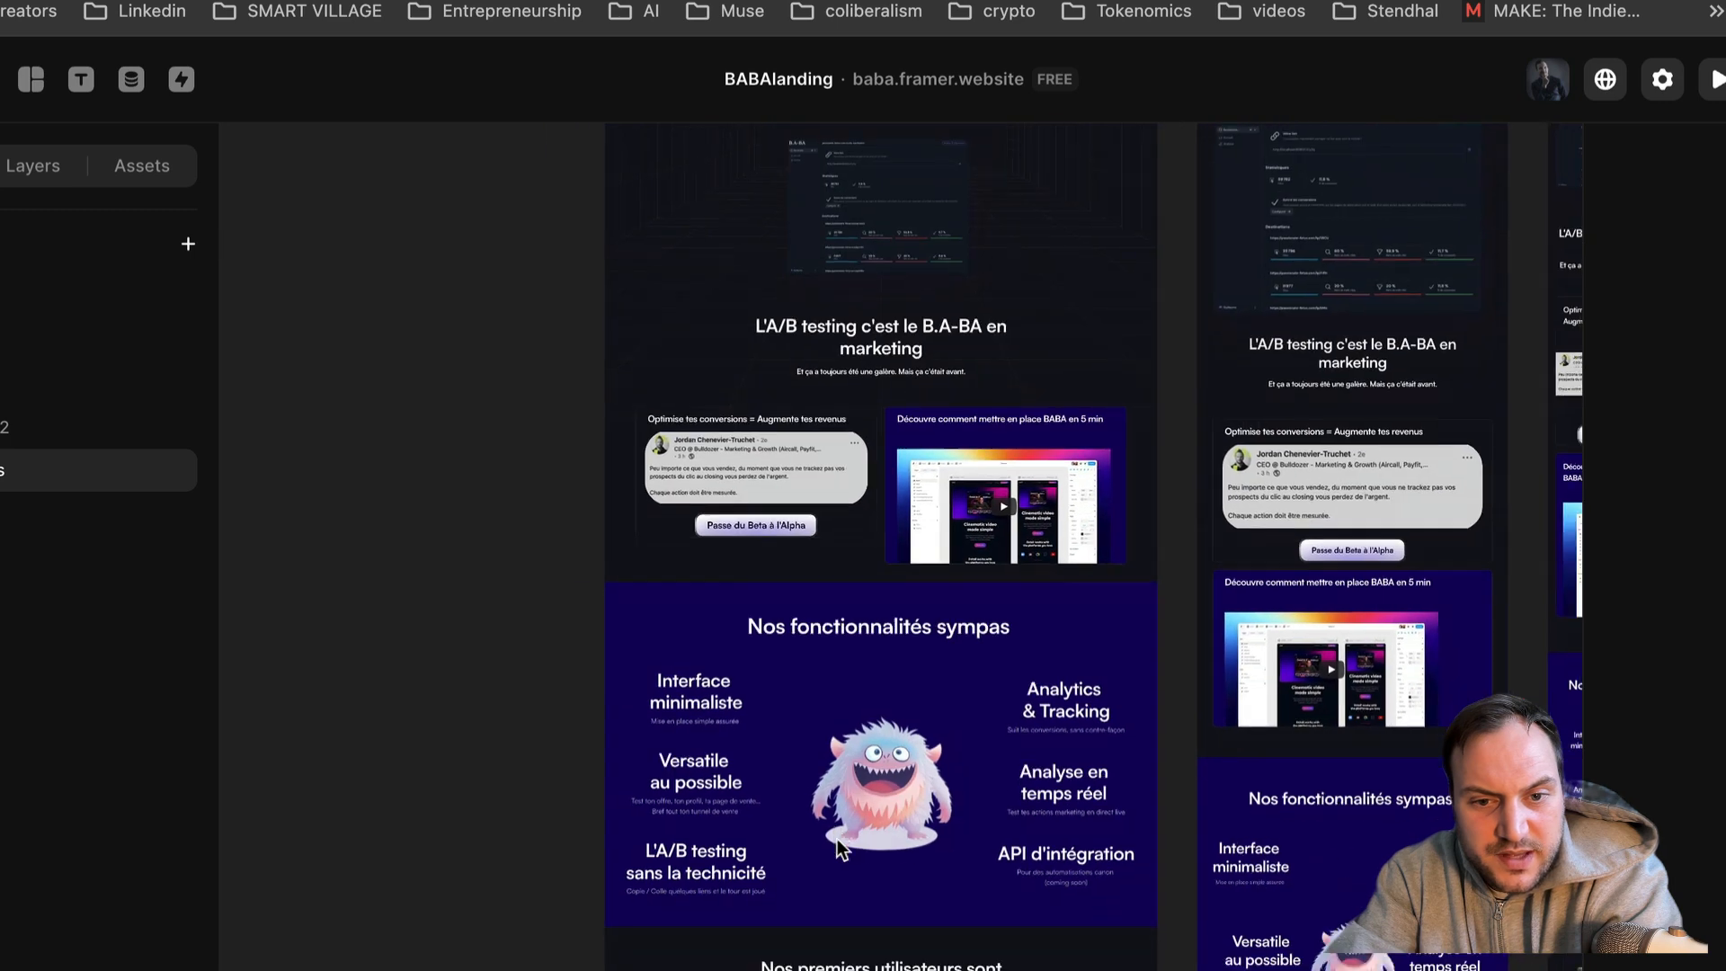
scroll(837, 838, down, 5)
click(1032, 514)
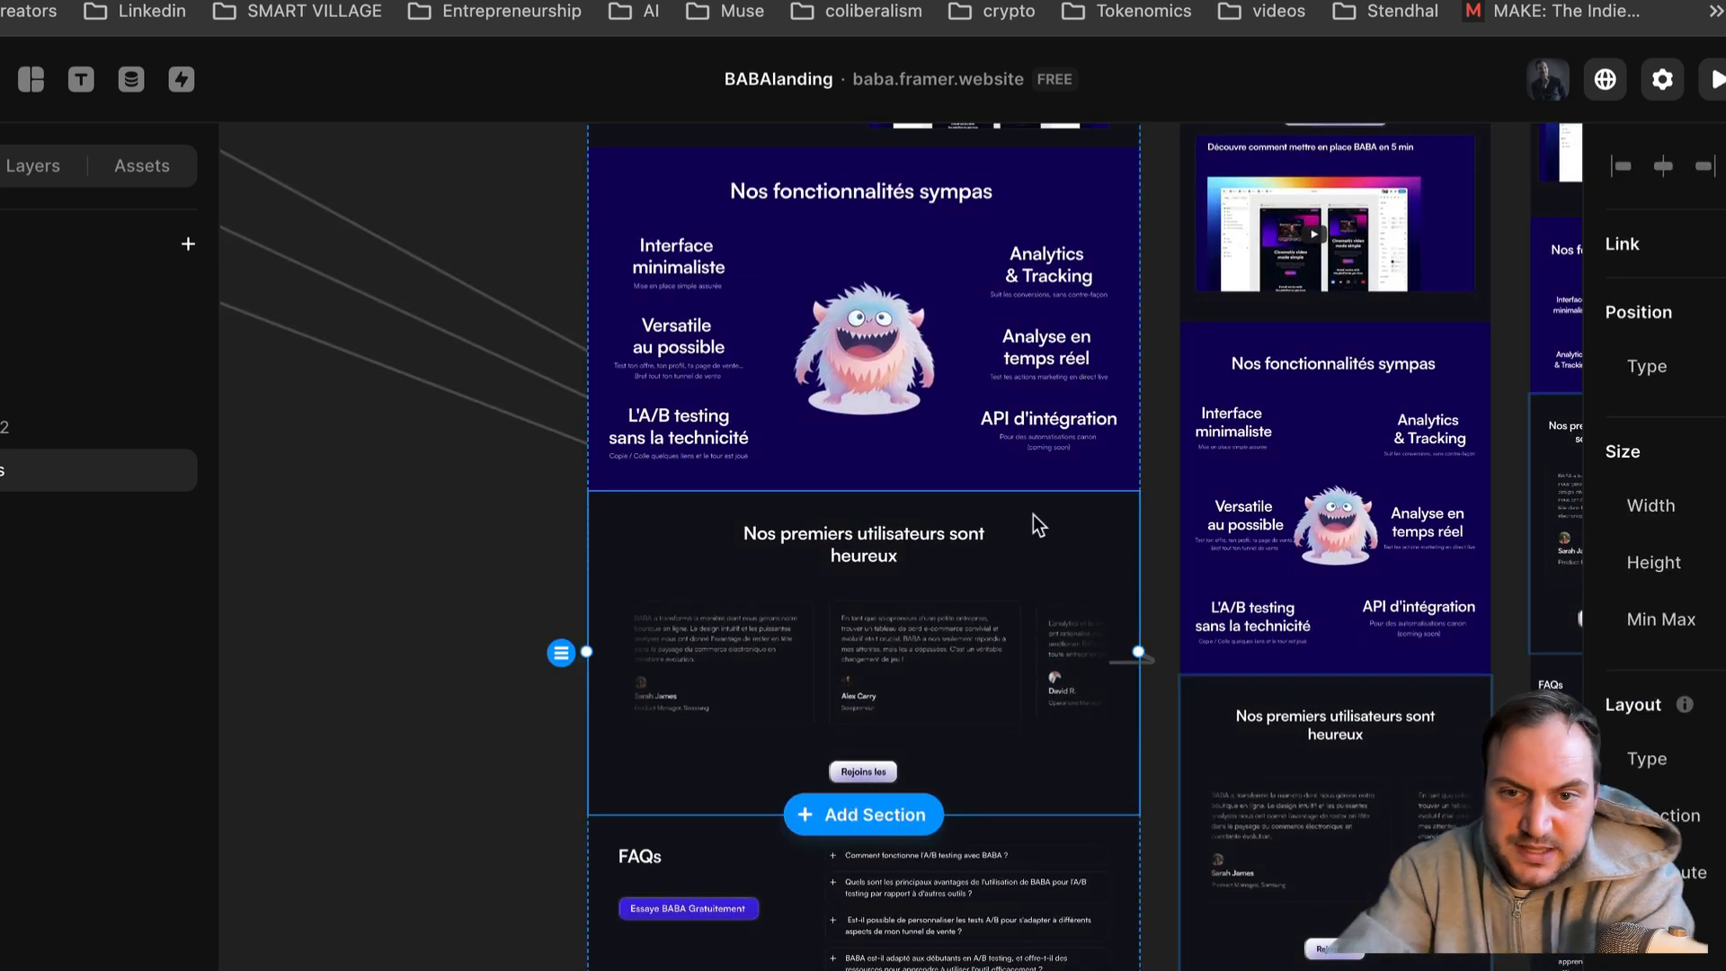
key(Delete)
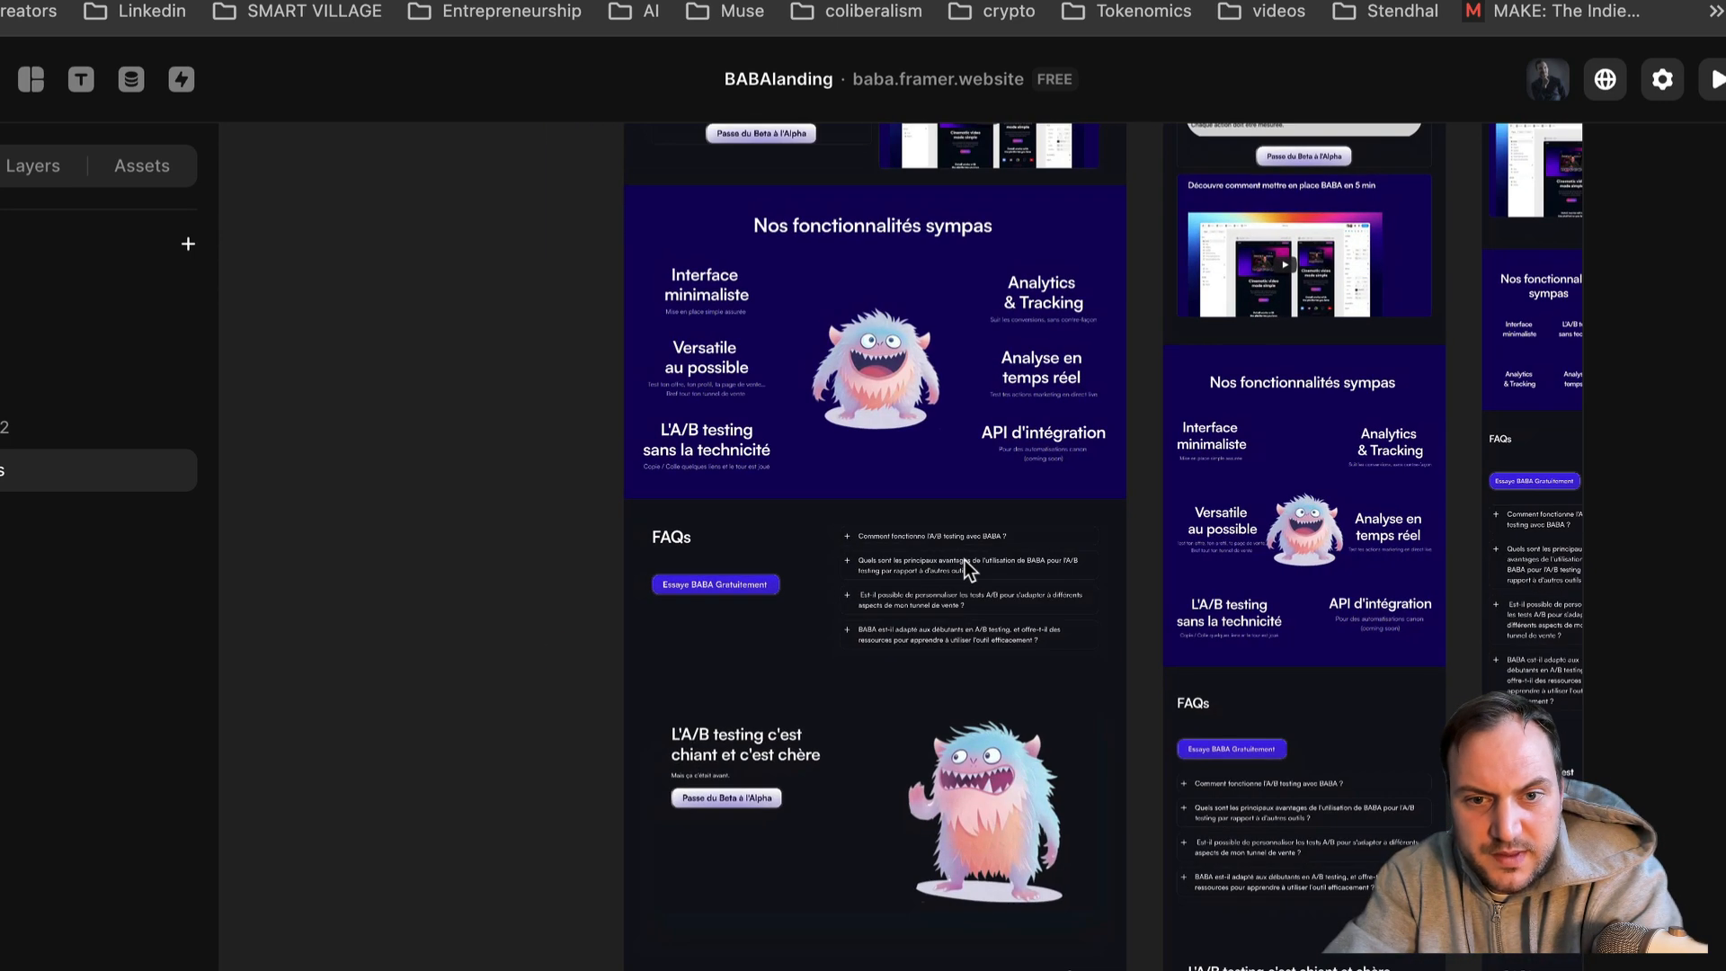
scroll(964, 559, up, 10)
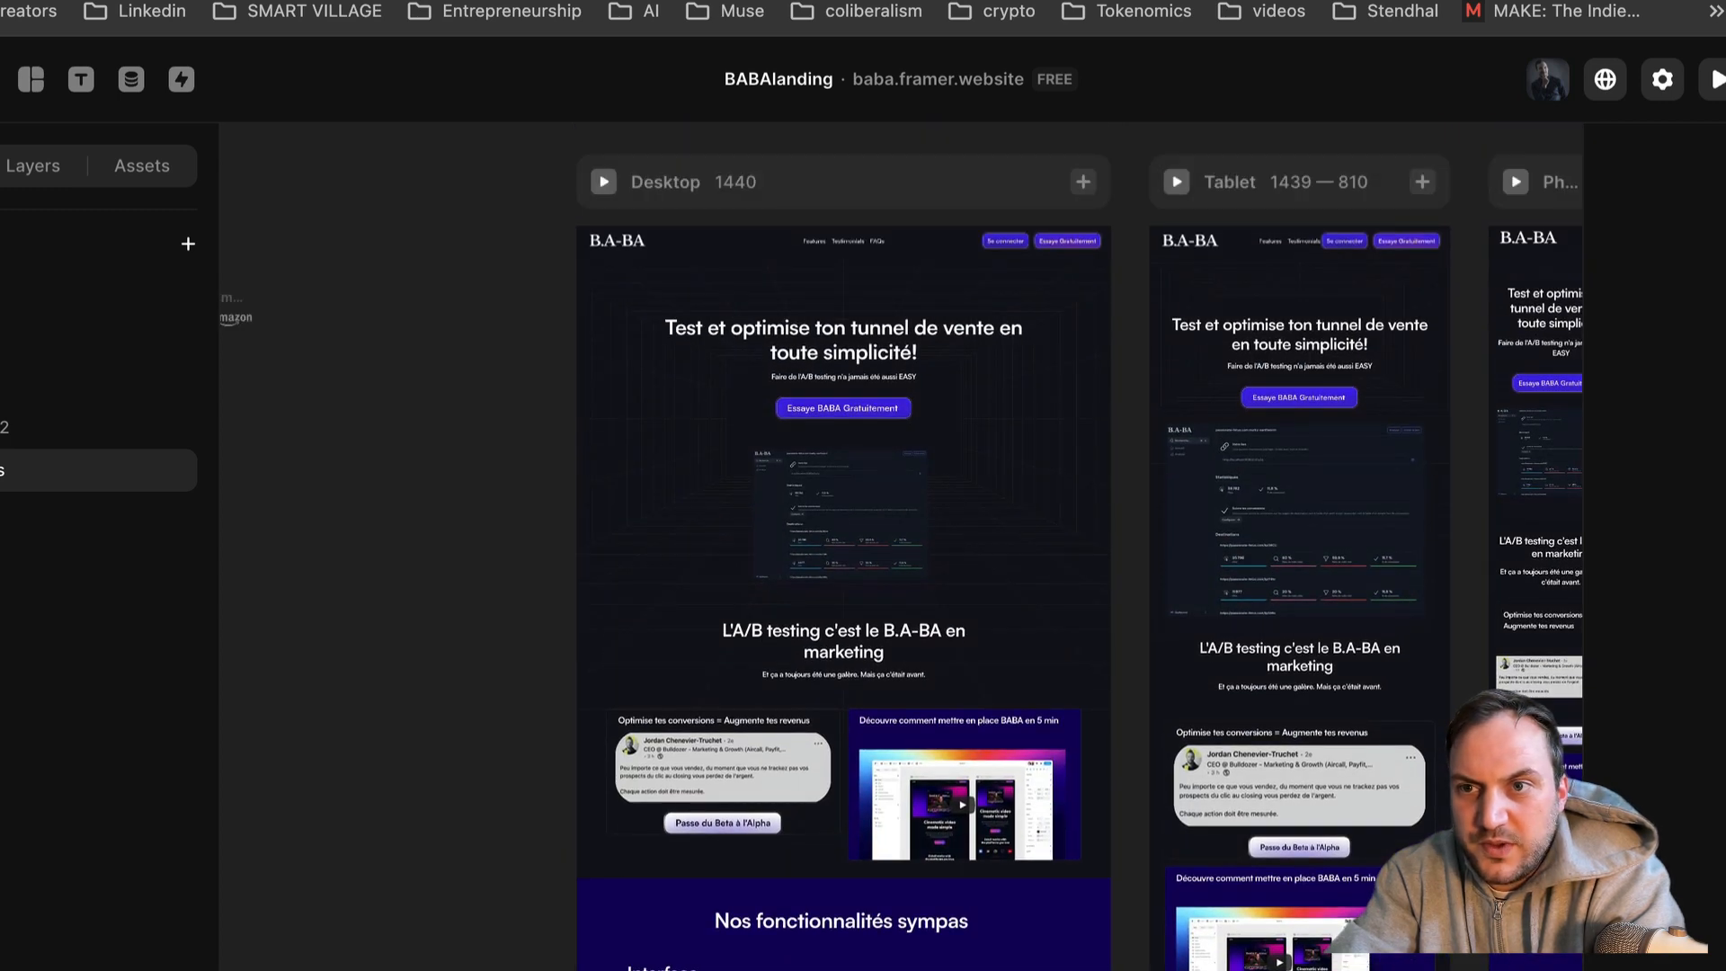
click(1724, 79)
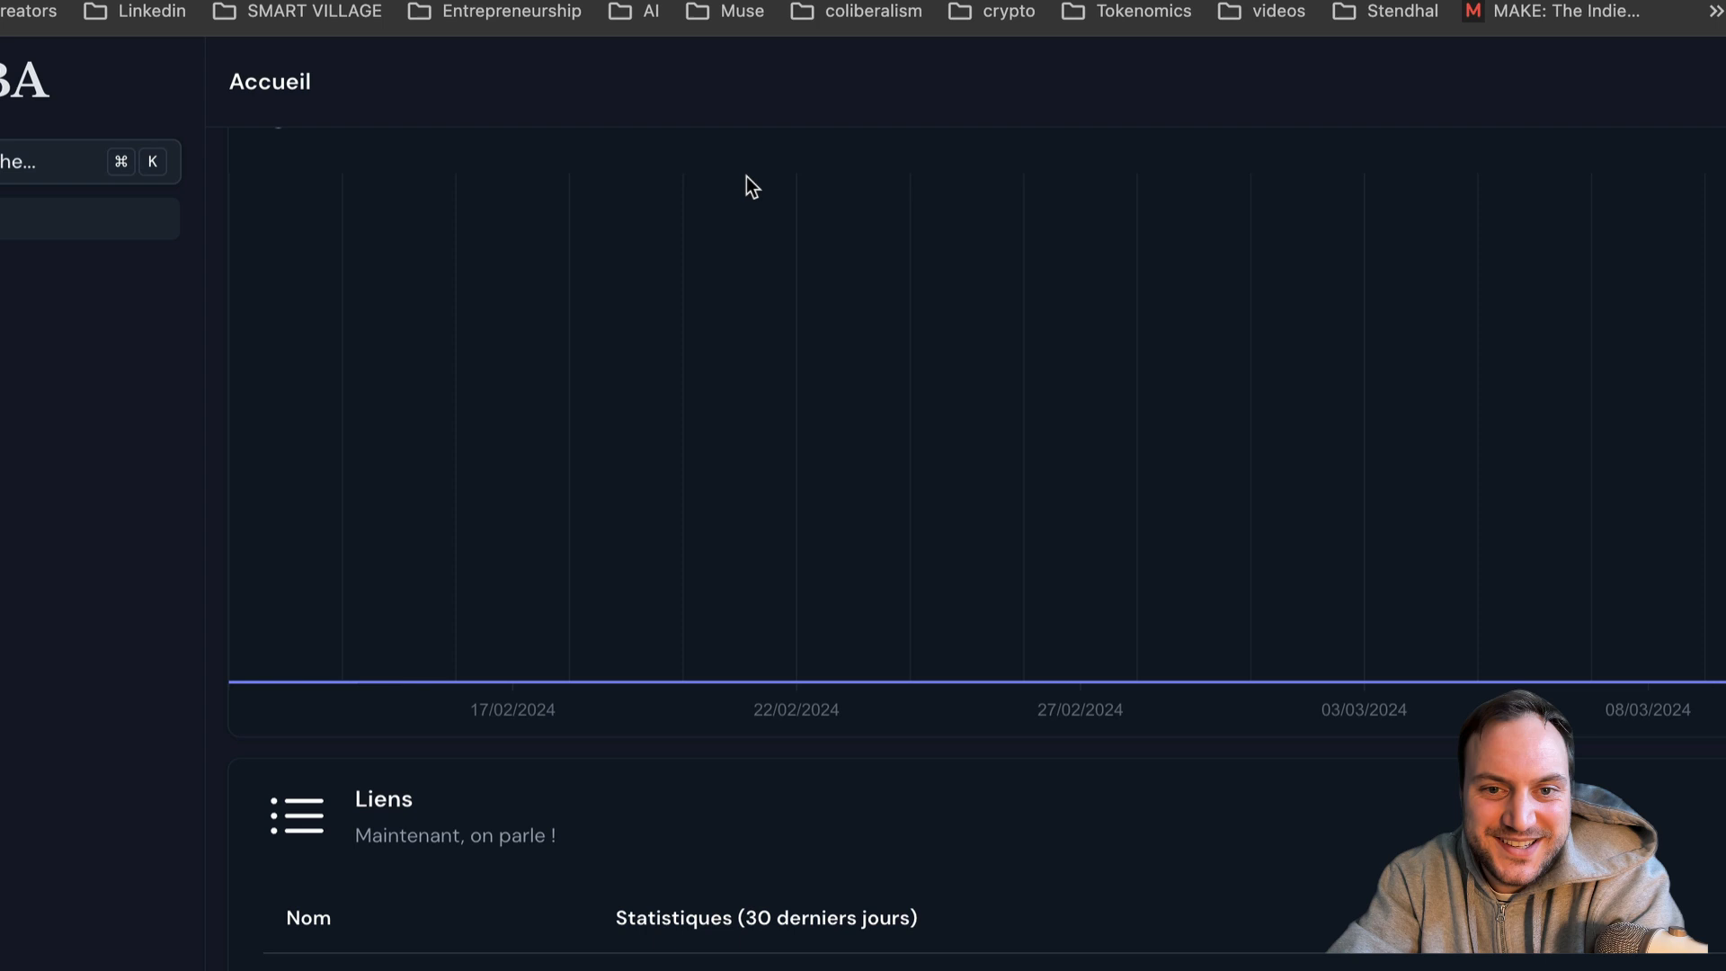
Step: Open the B.A-BA dashboard through the landing page's Se connecter link and look over its click chart and links list
mouse_move(726, 396)
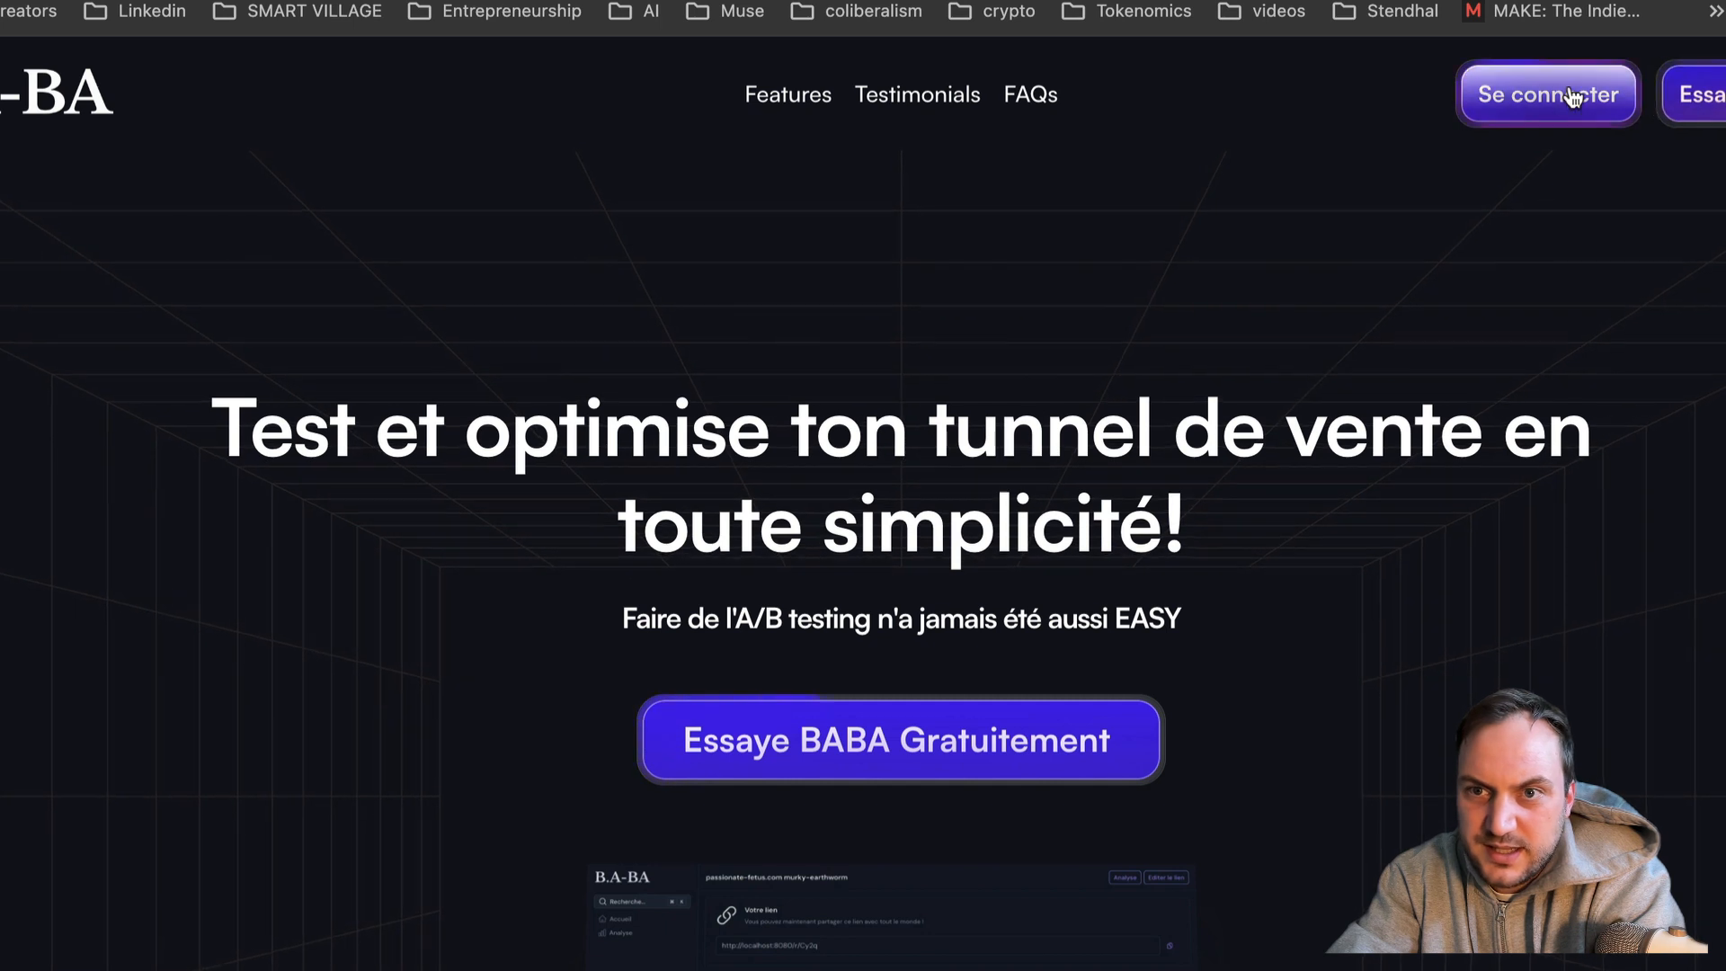
click(1571, 96)
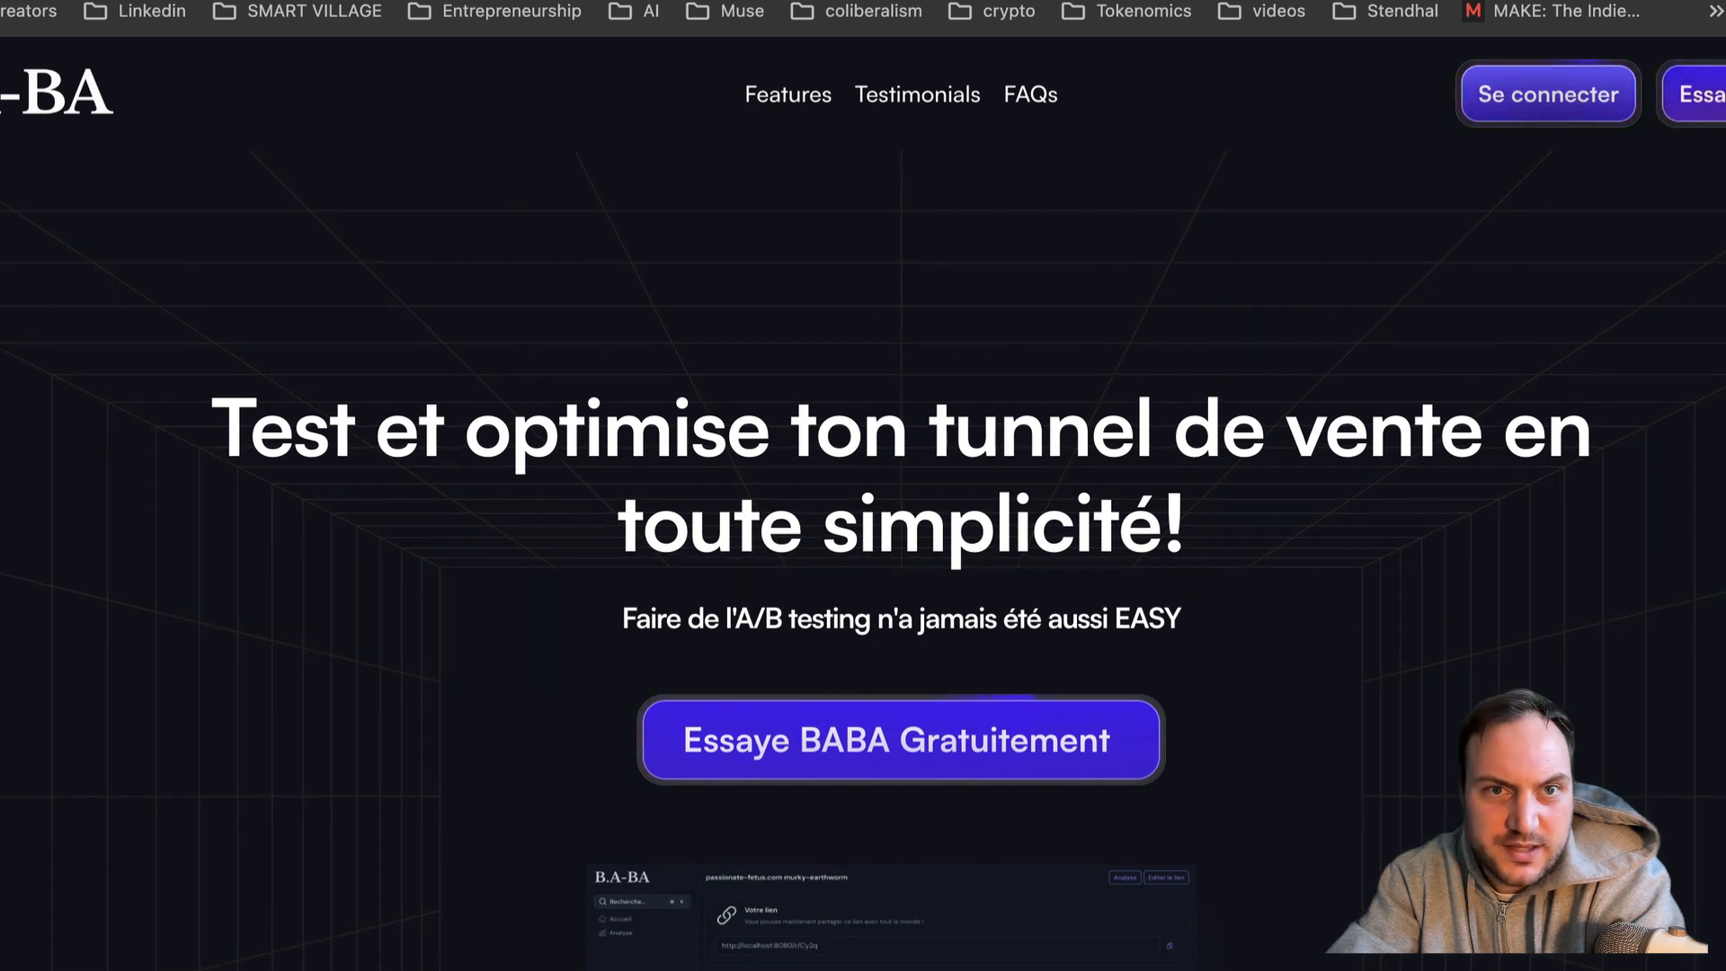
mouse_move(656, 485)
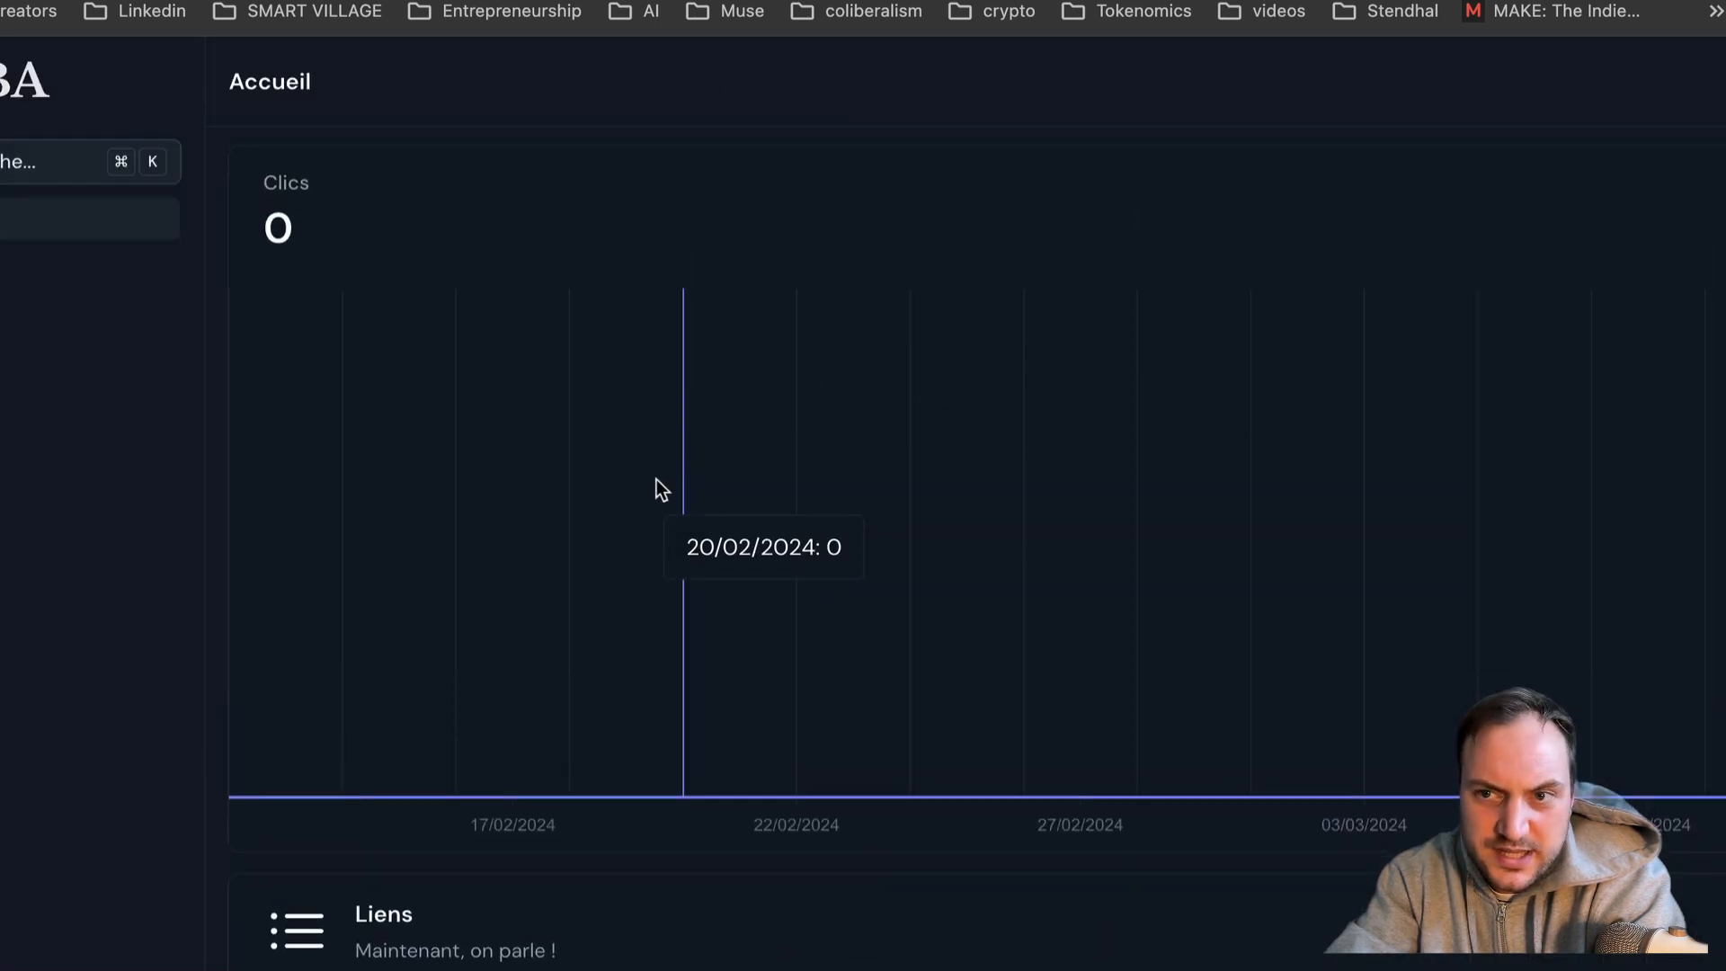
scroll(656, 485, down, 3)
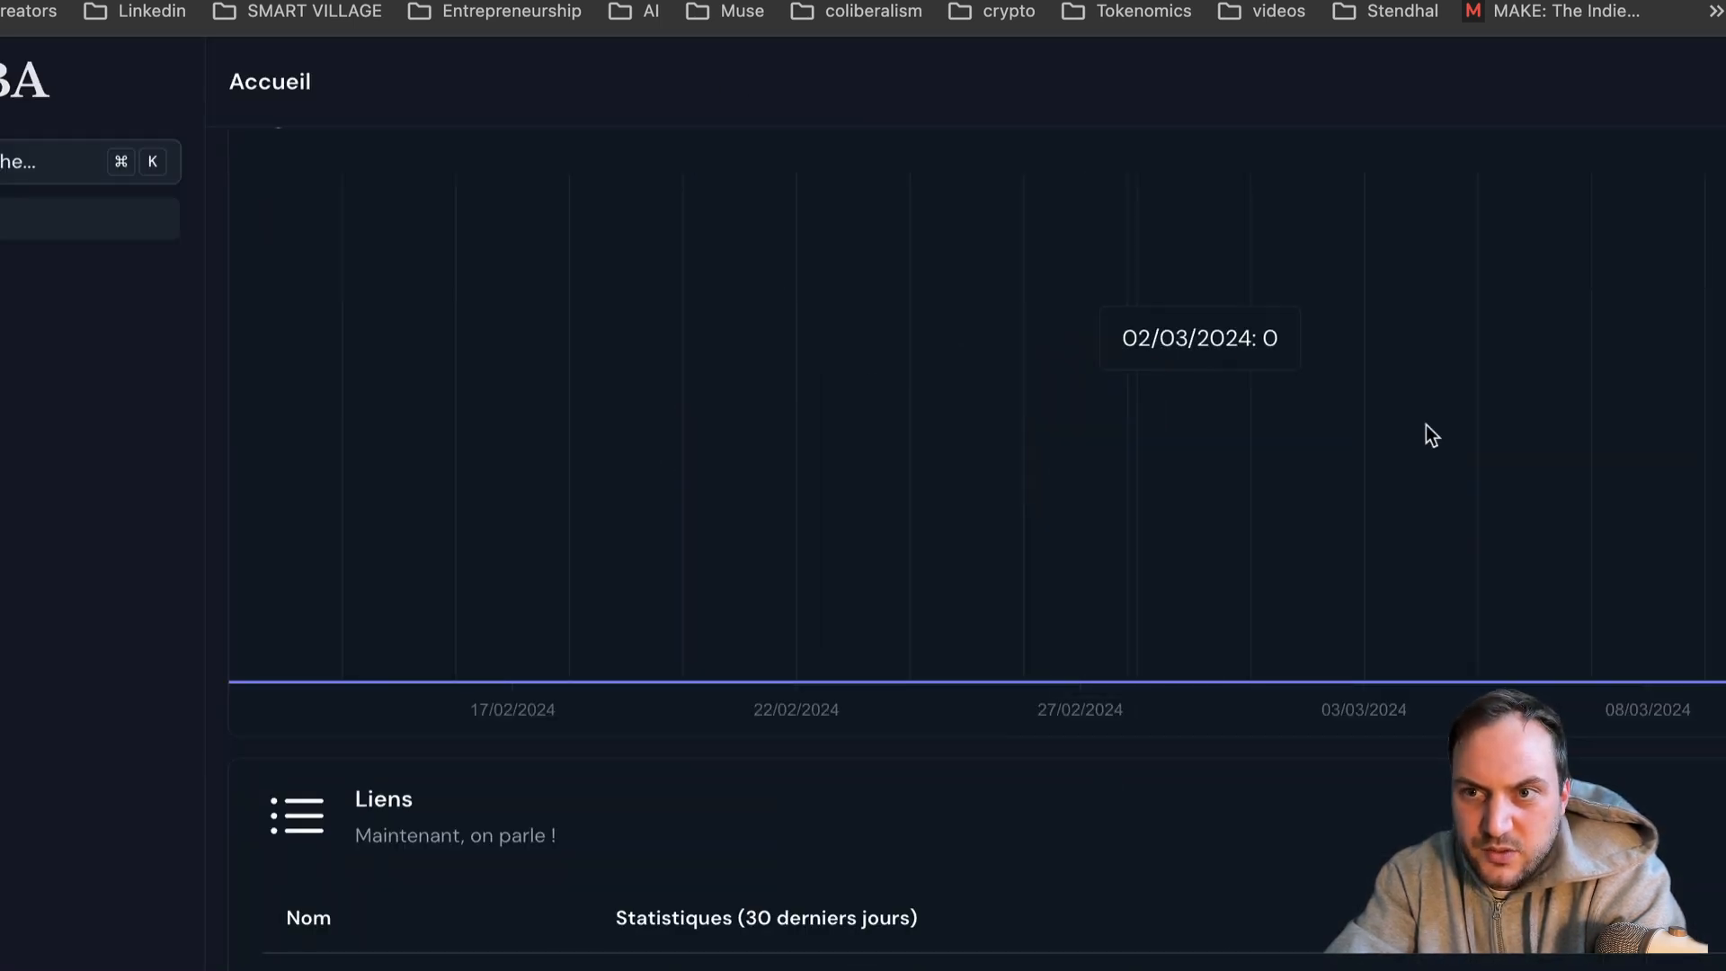
scroll(1247, 737, up, 3)
scroll(1247, 737, down, 3)
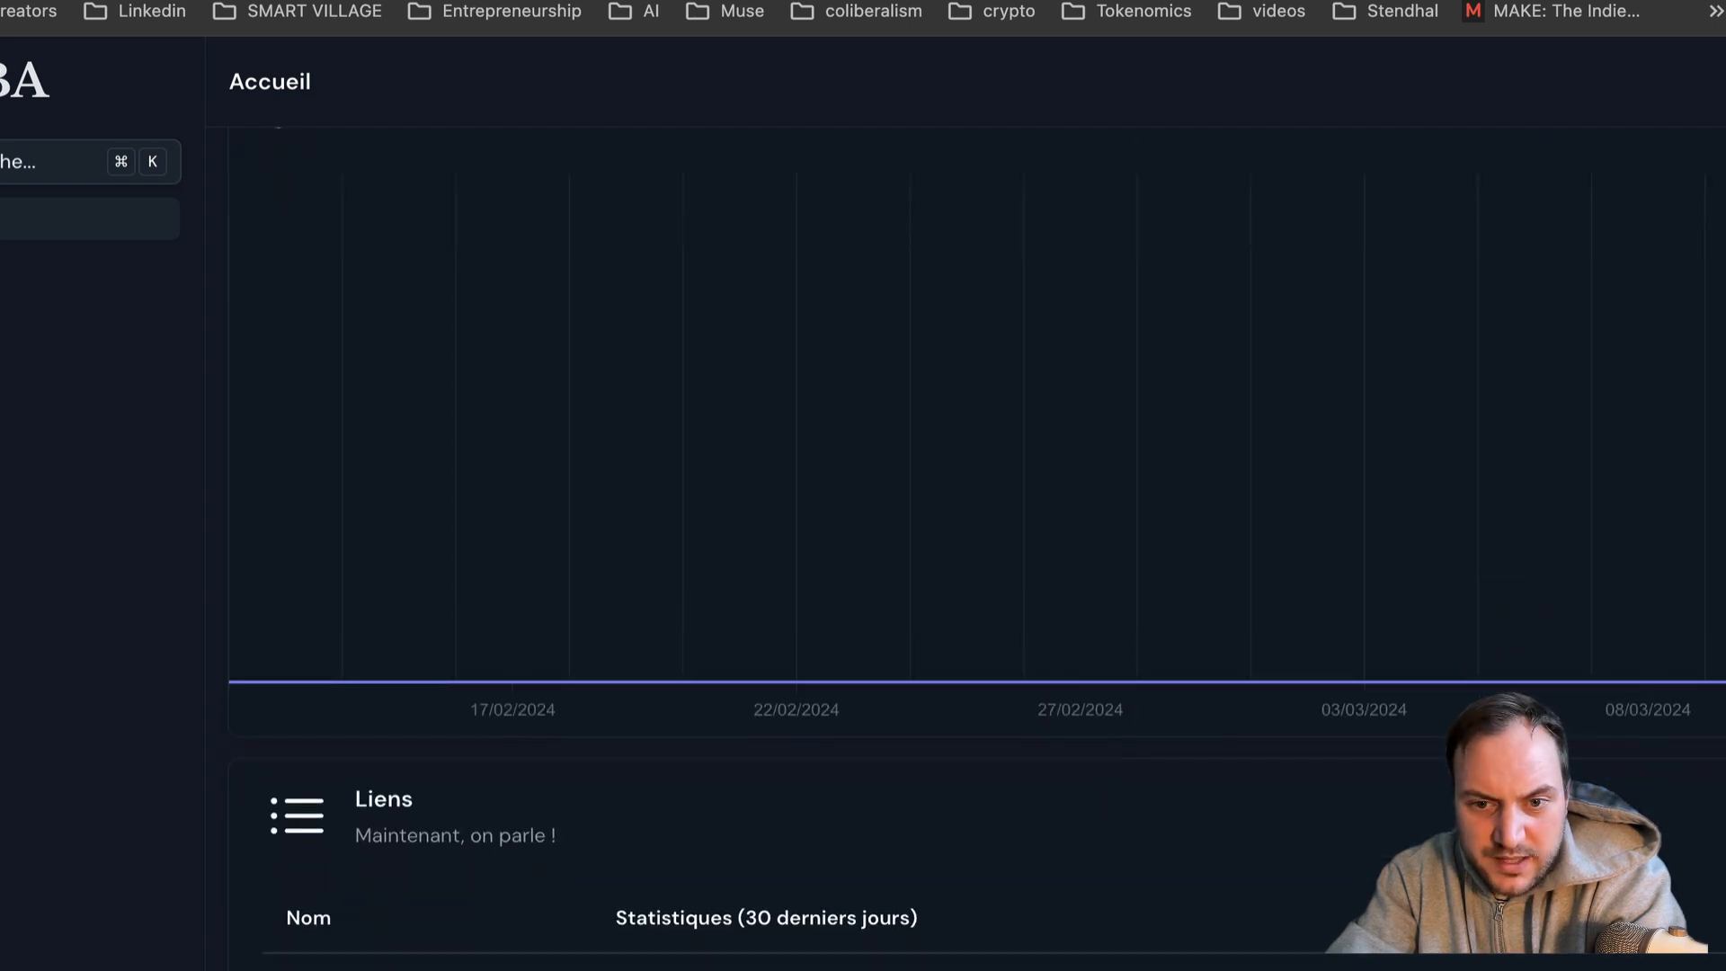
click(441, 206)
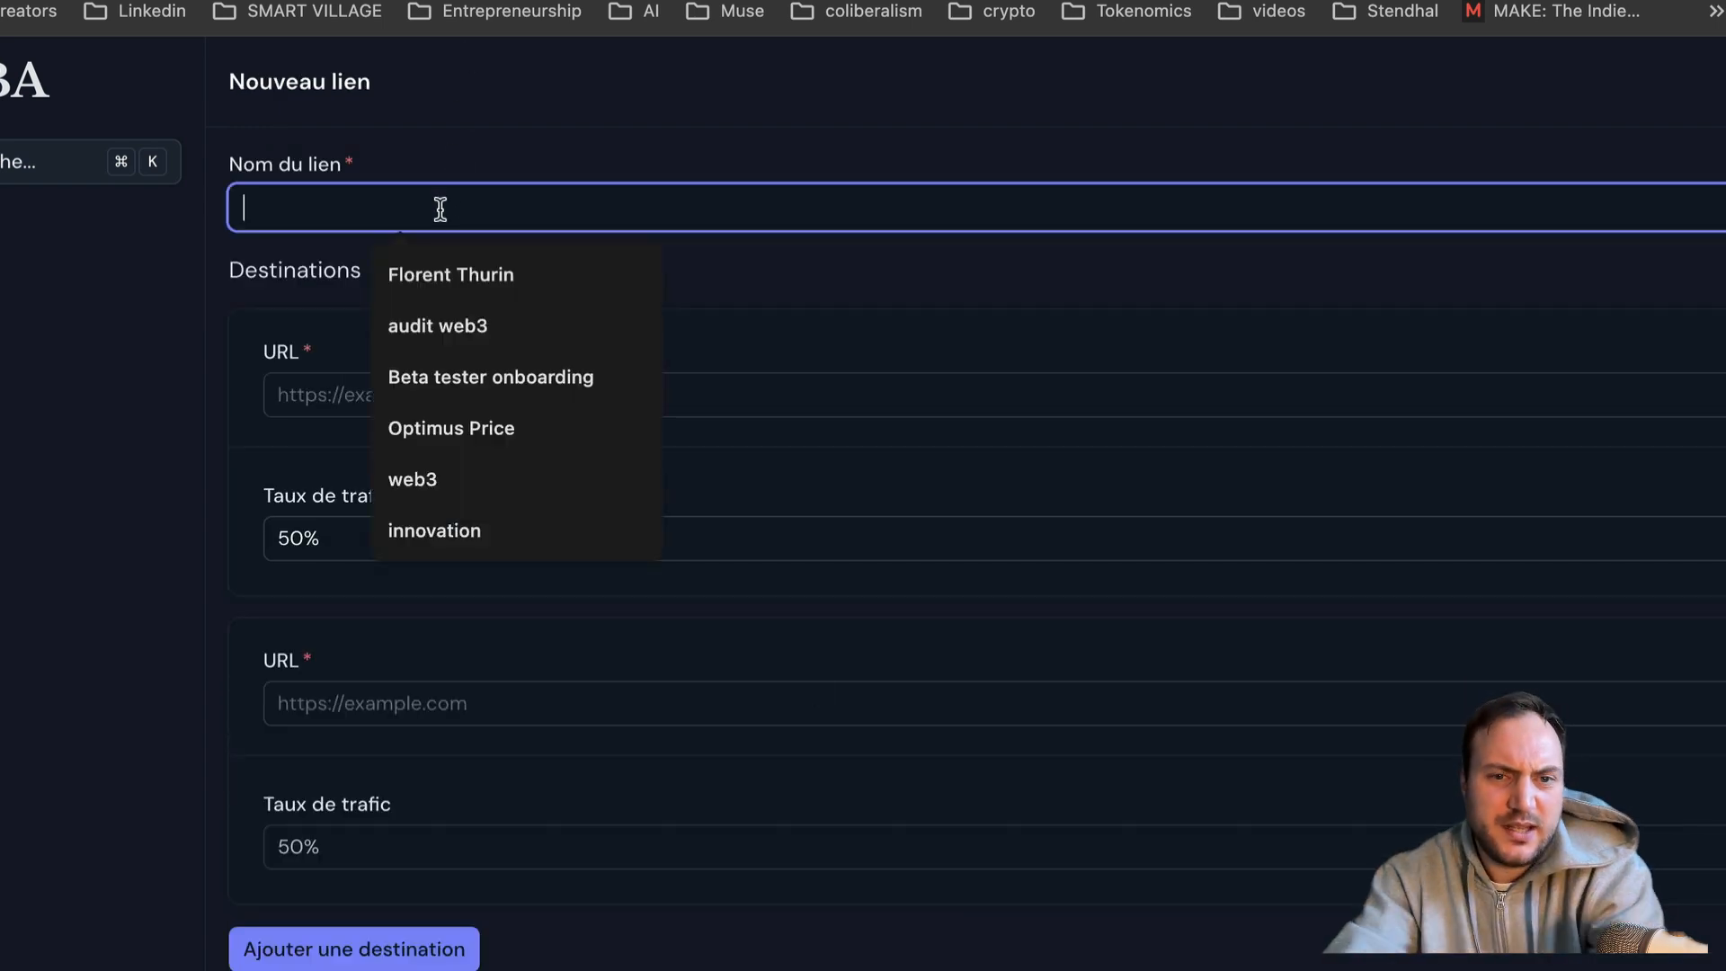
text(Baba test)
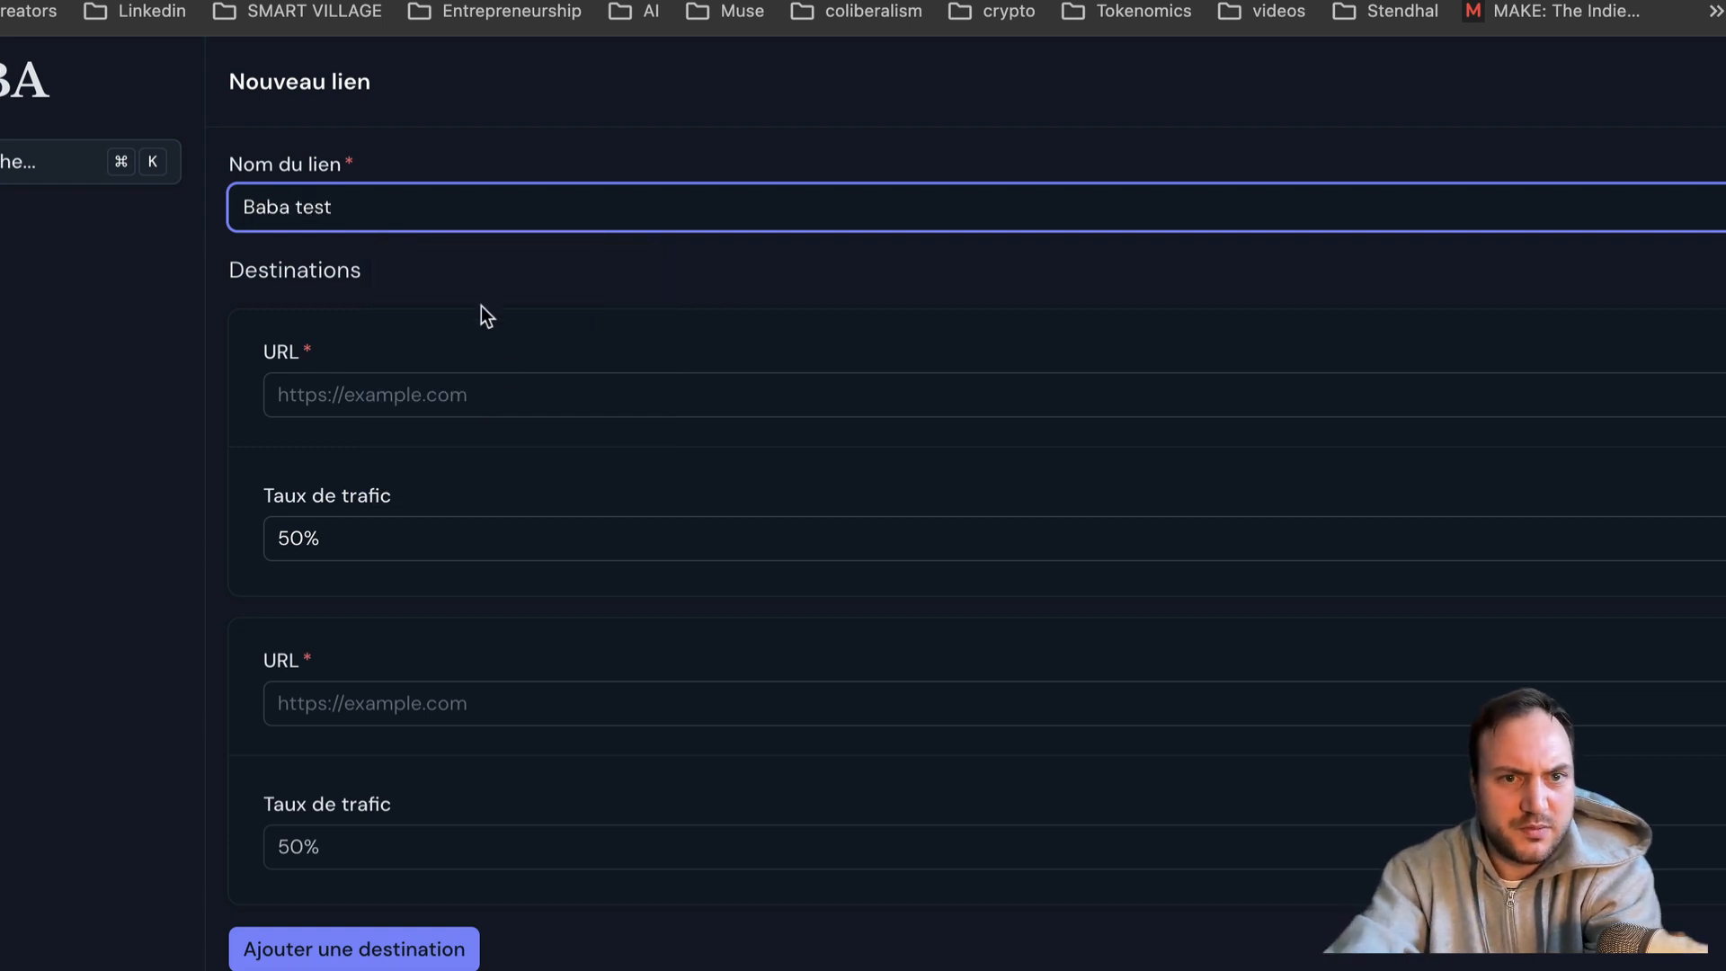
click(503, 393)
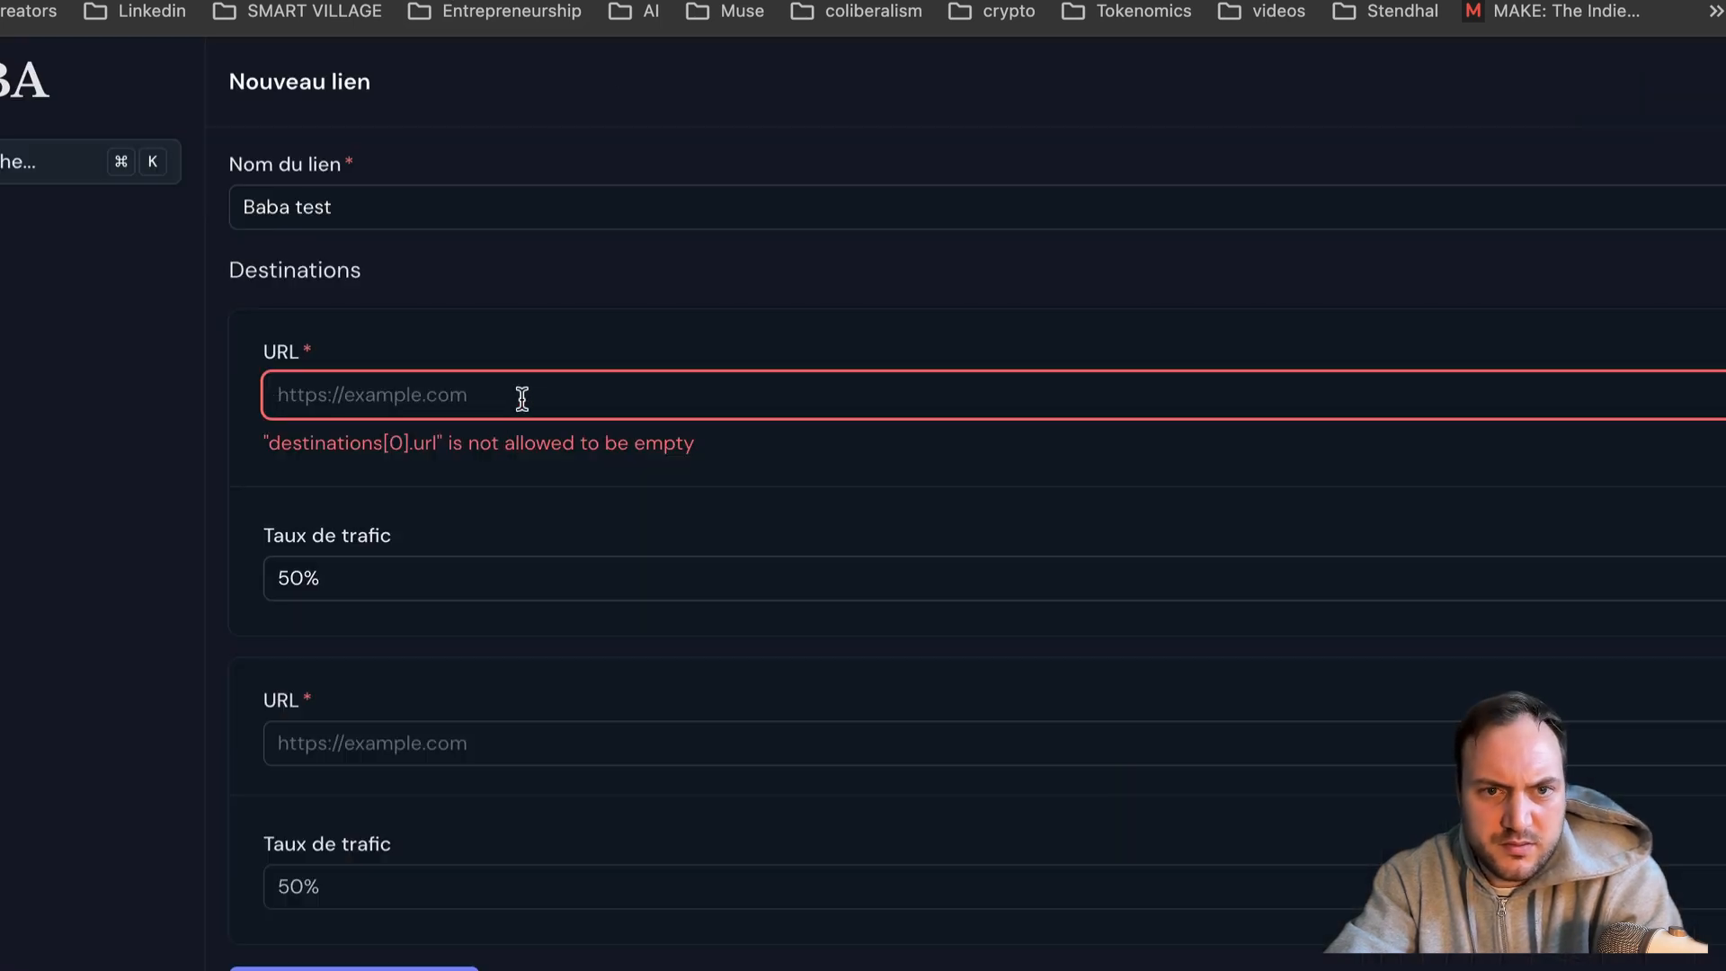
click(522, 398)
click(503, 520)
click(504, 538)
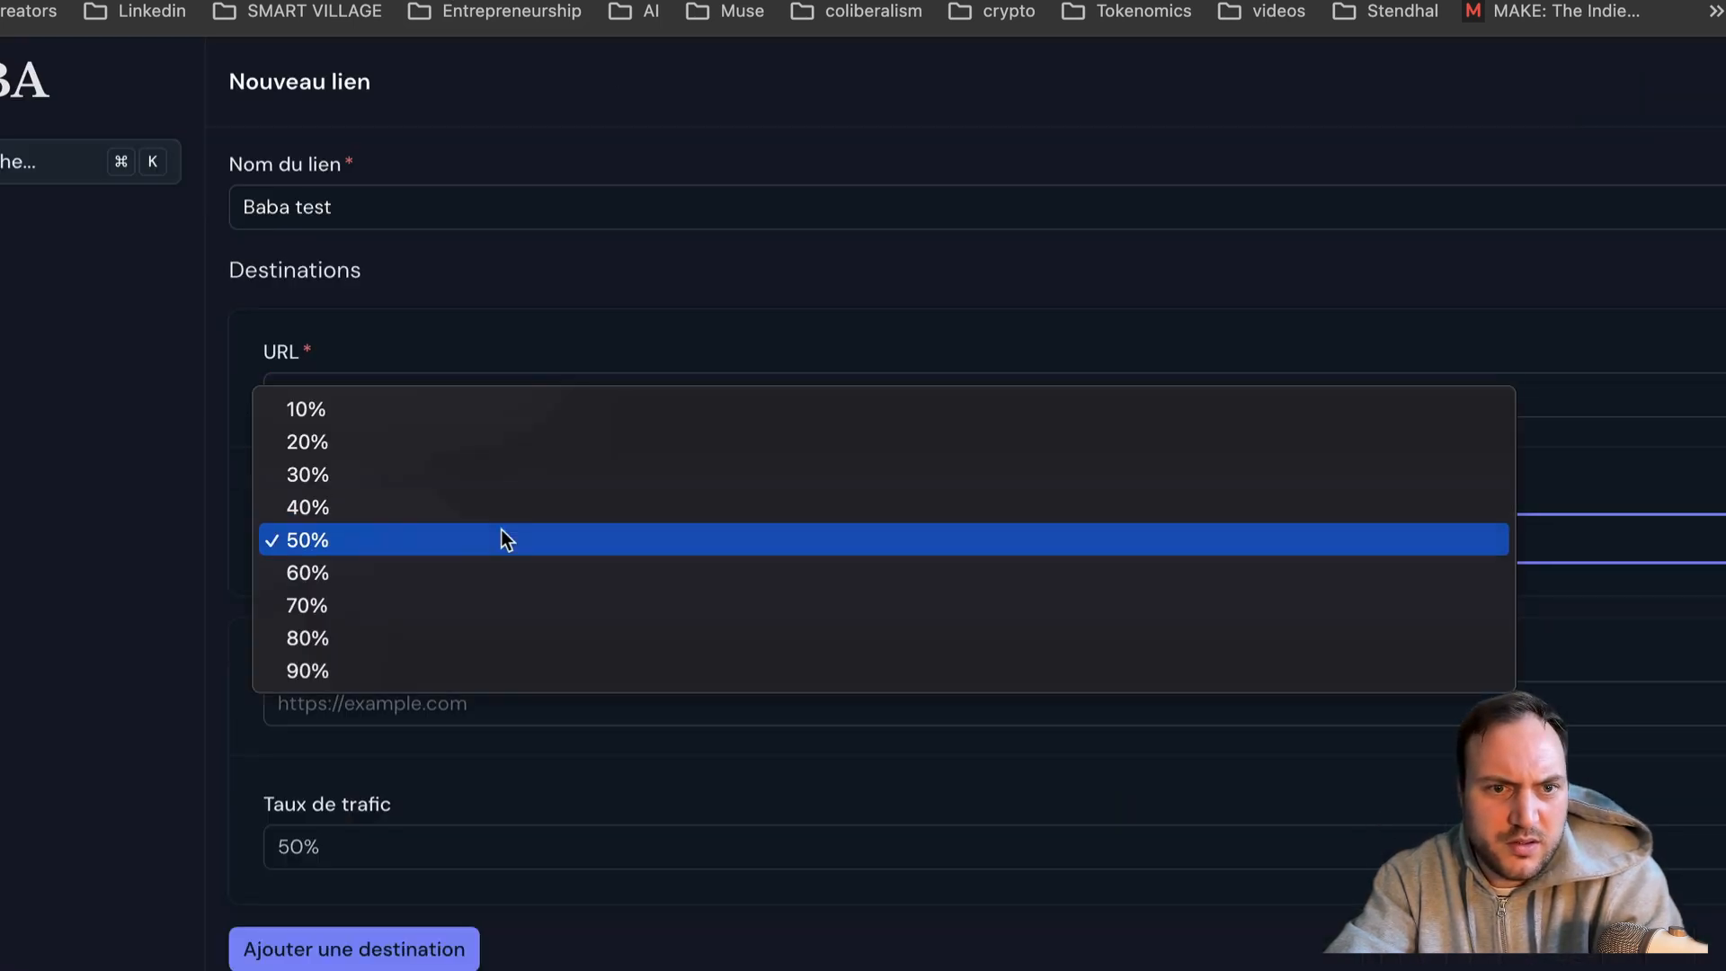
click(97, 540)
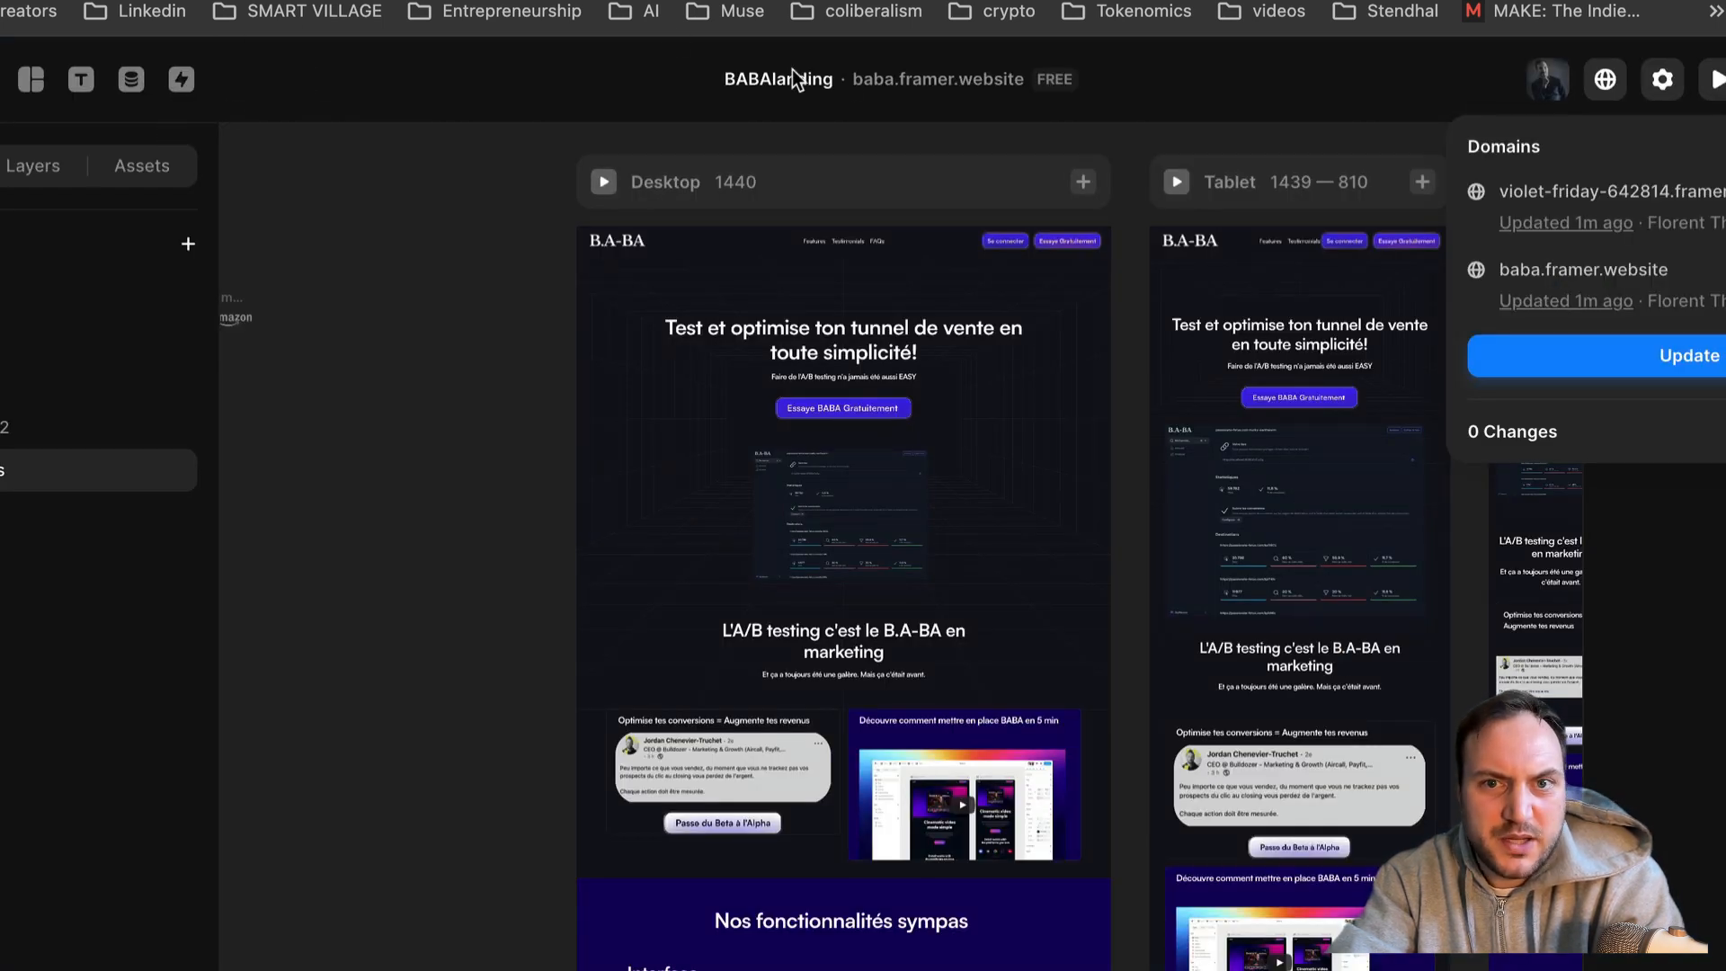
click(937, 90)
click(936, 93)
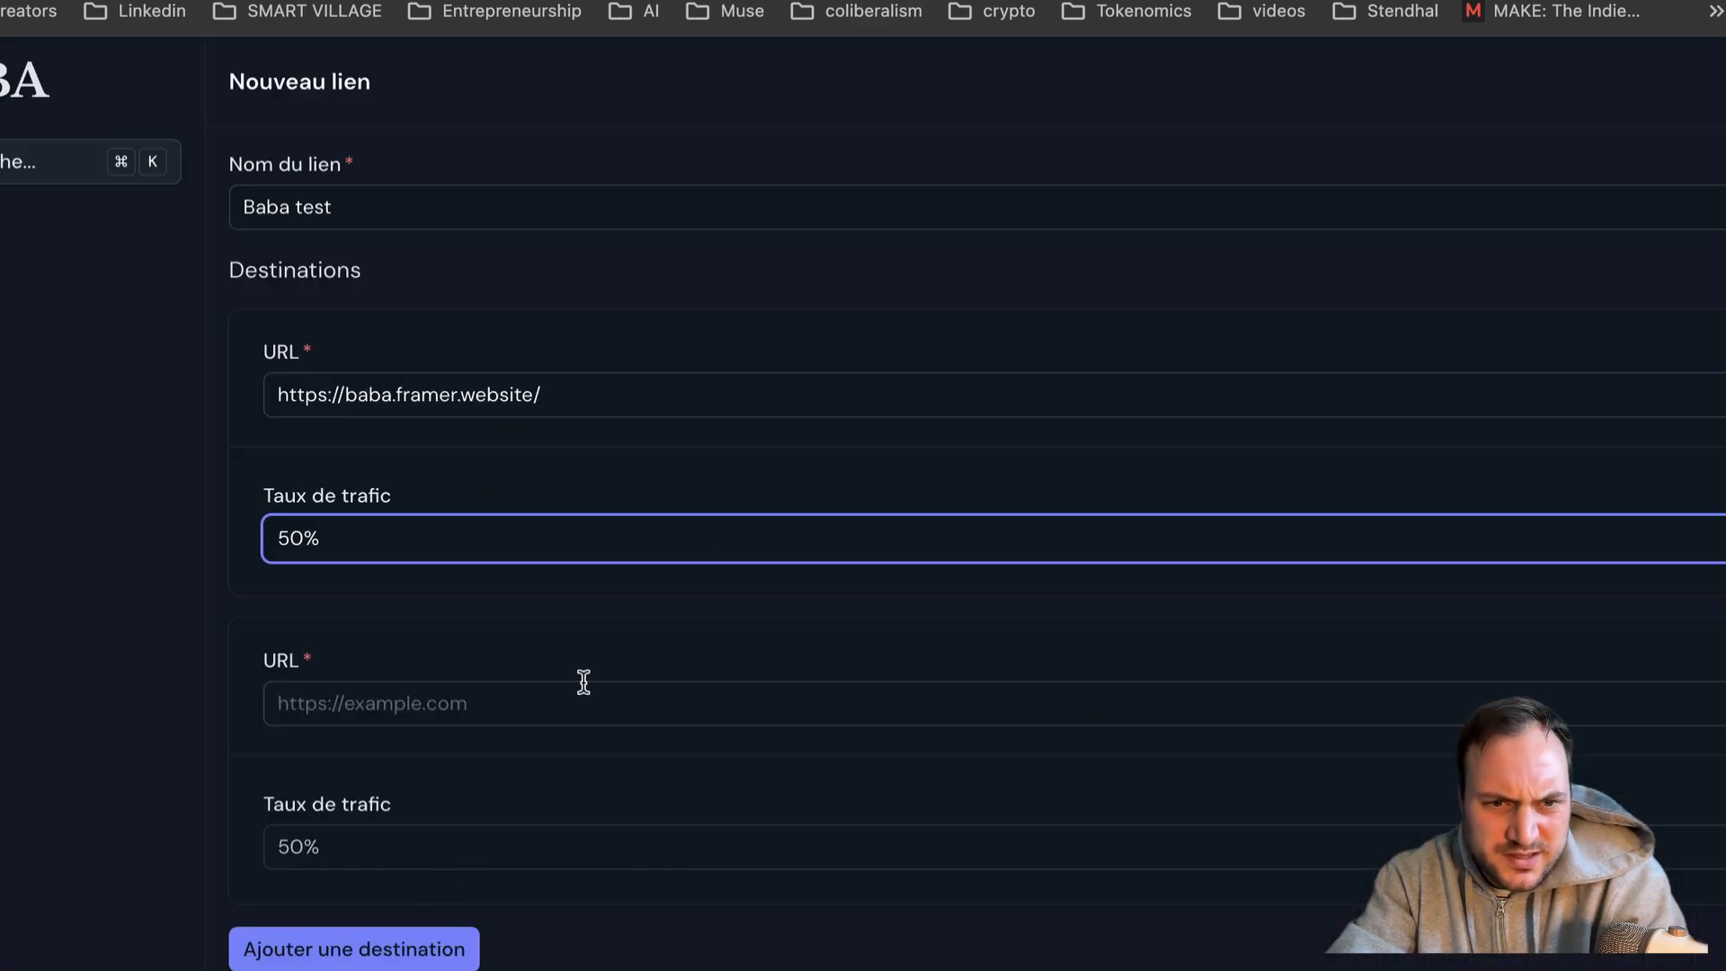
click(584, 683)
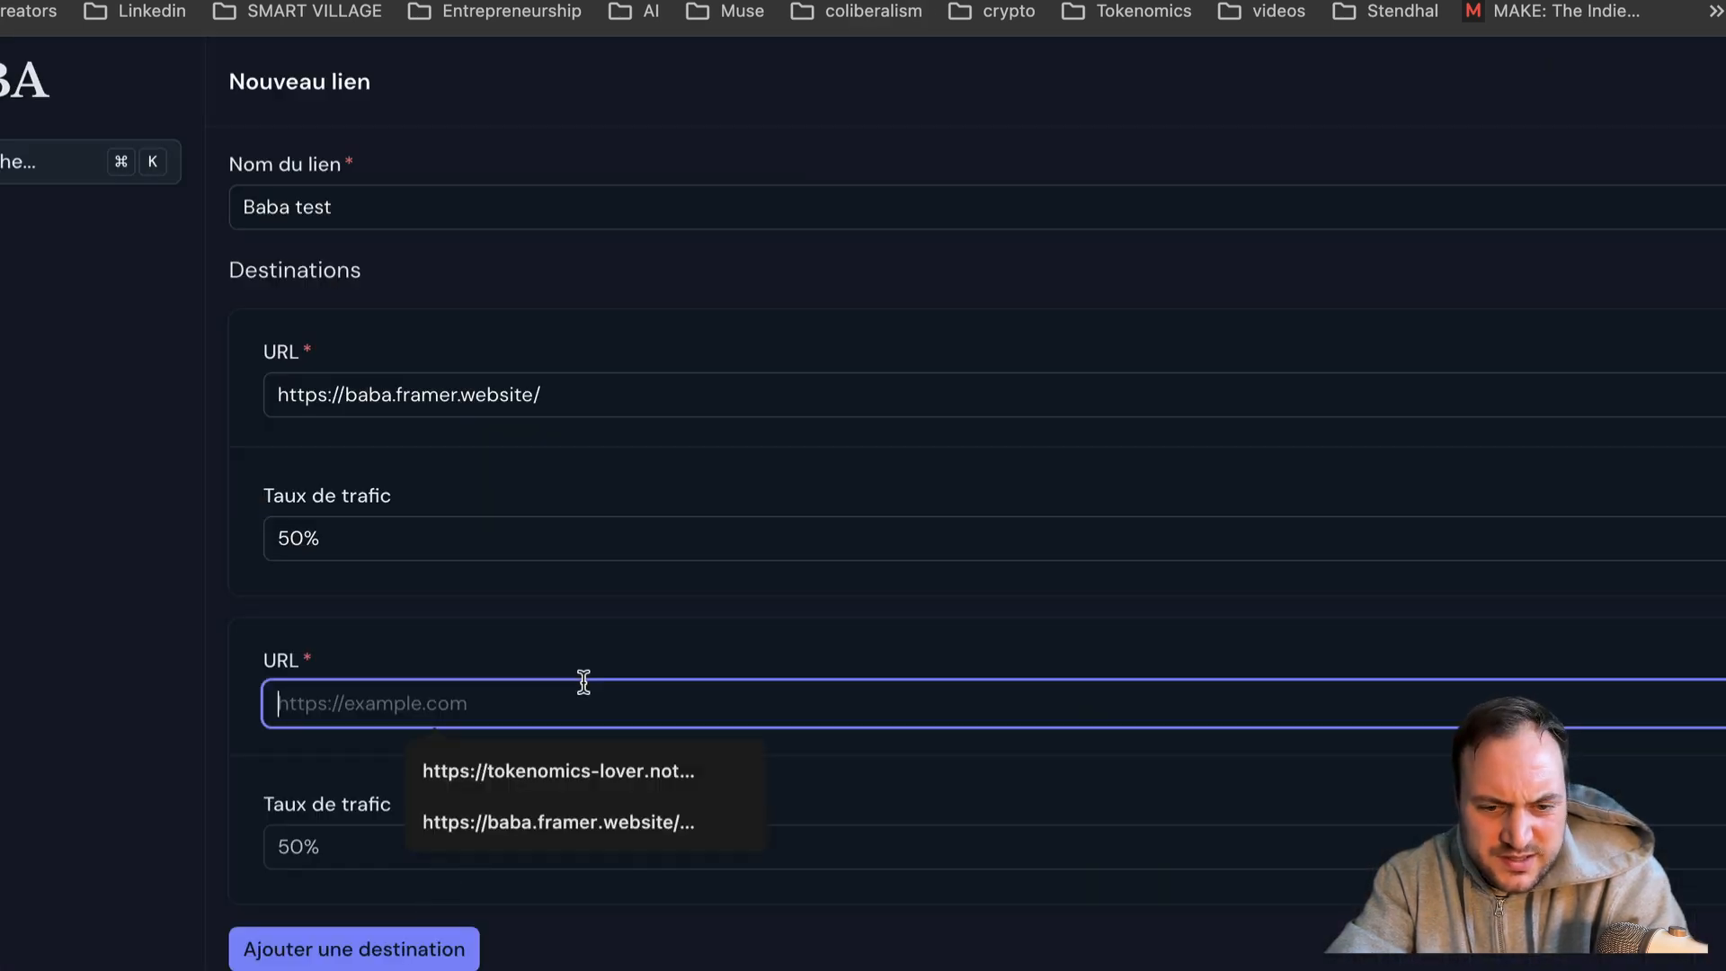
text(https://baba.framer.website/holmes)
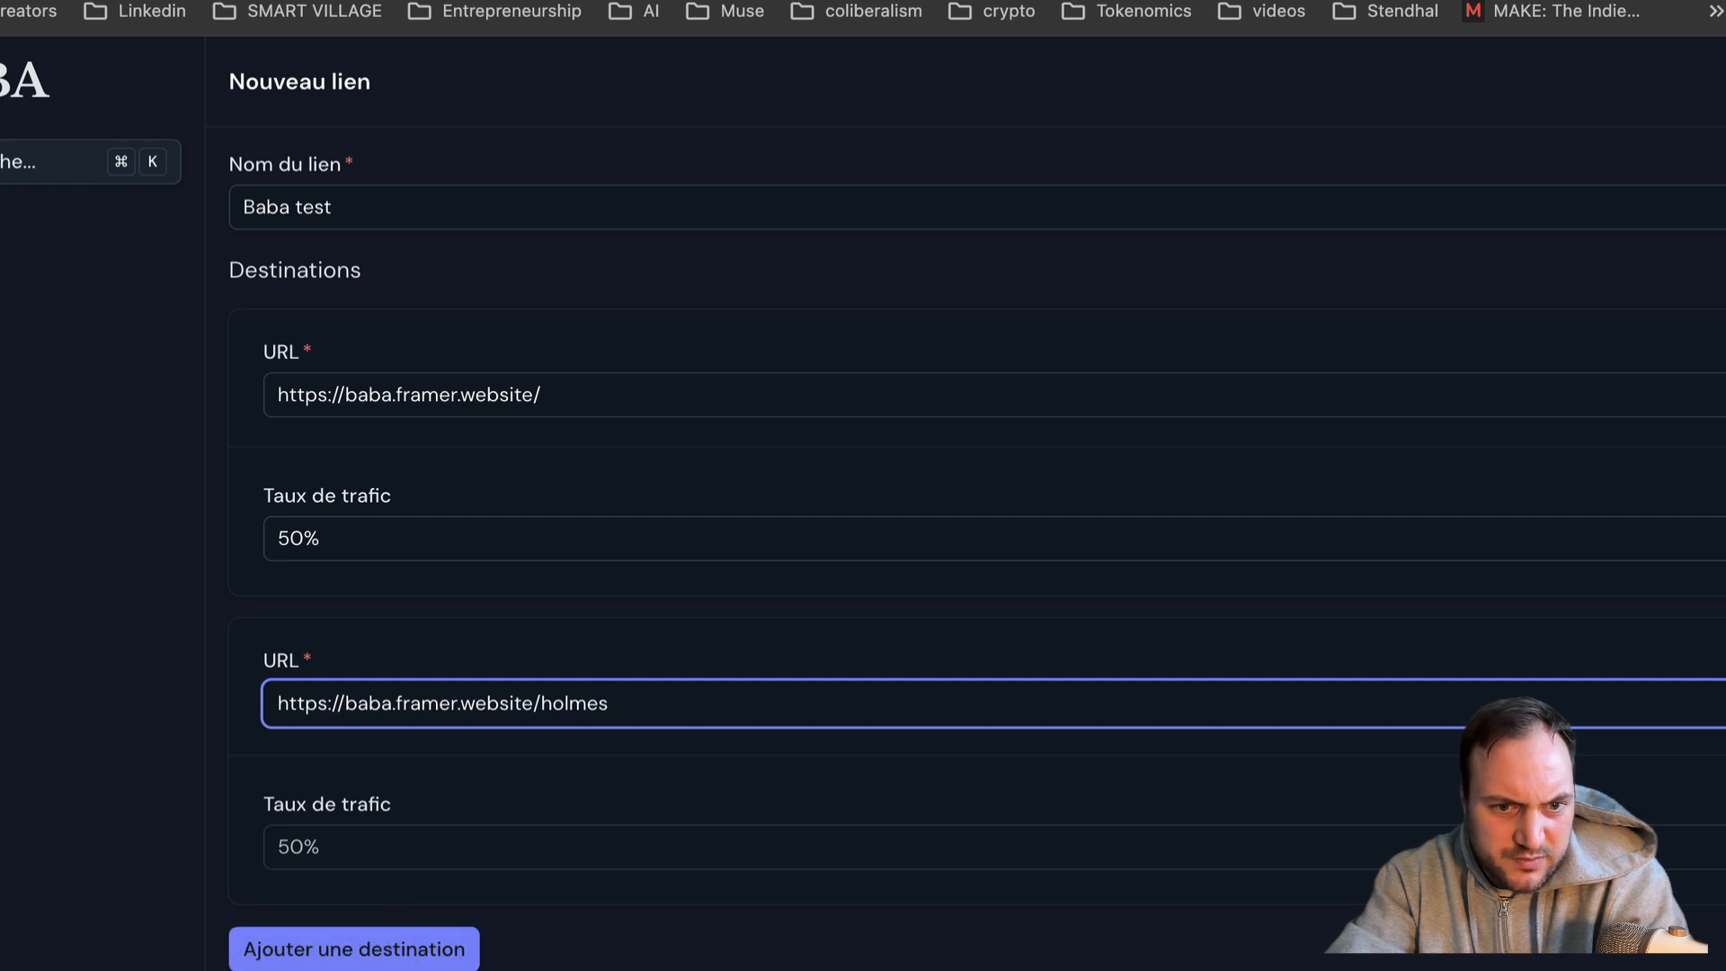
click(269, 969)
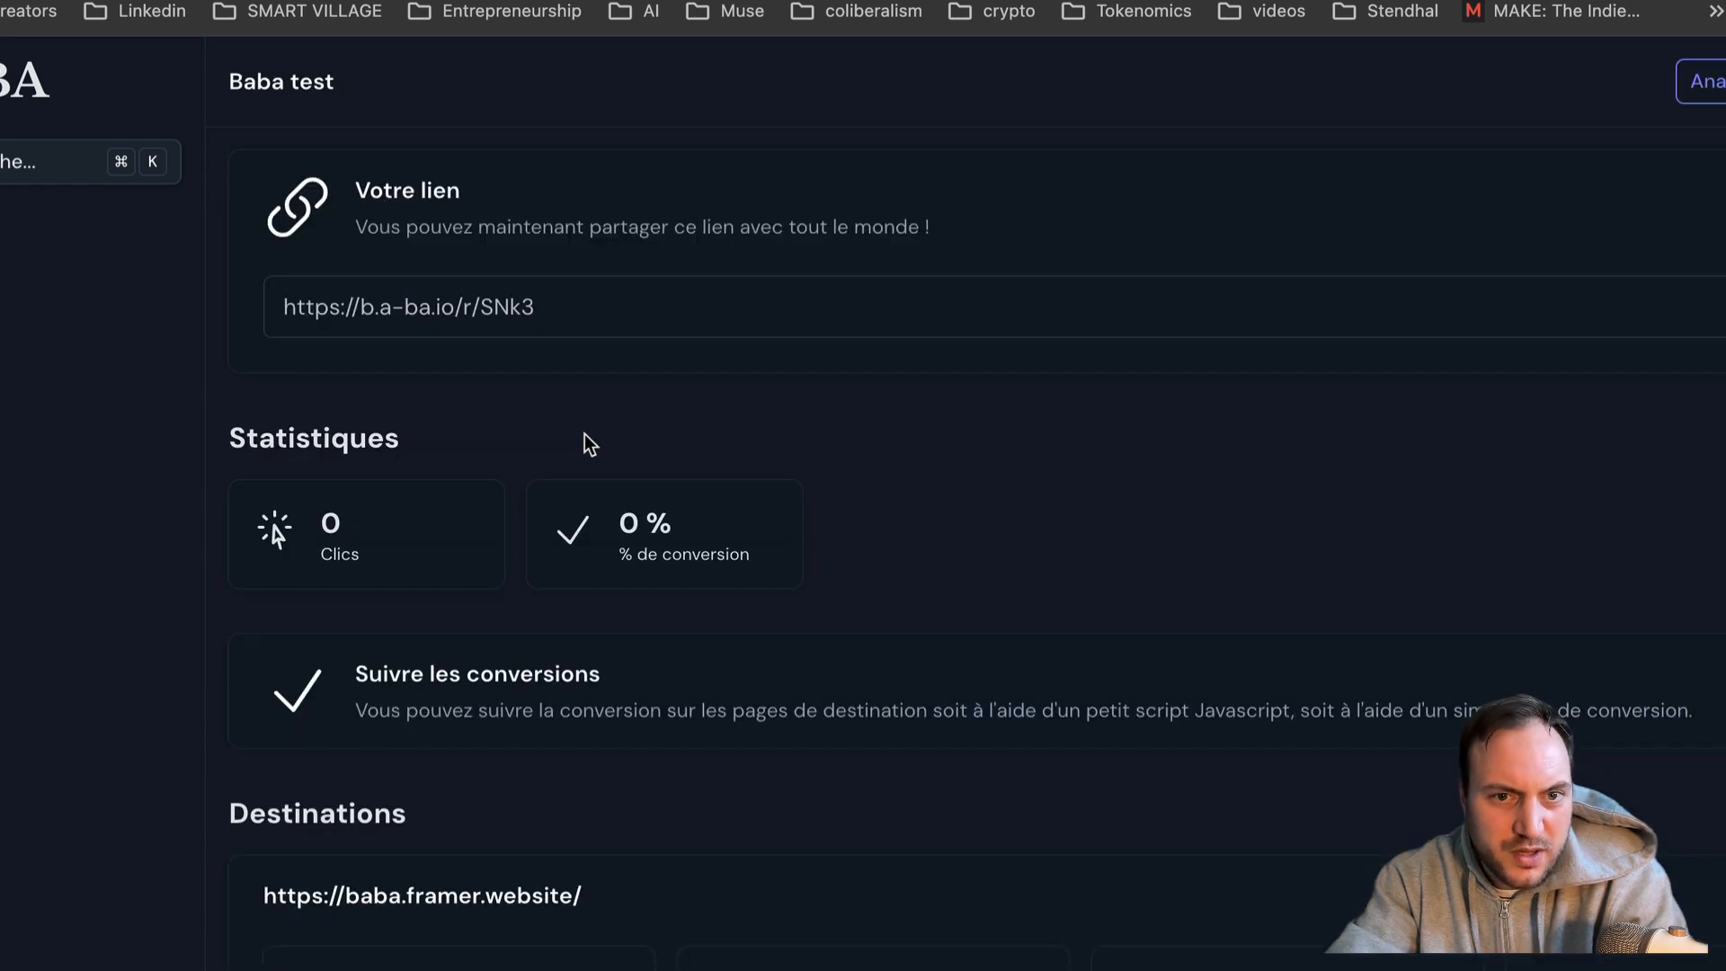
scroll(585, 433, down, 2)
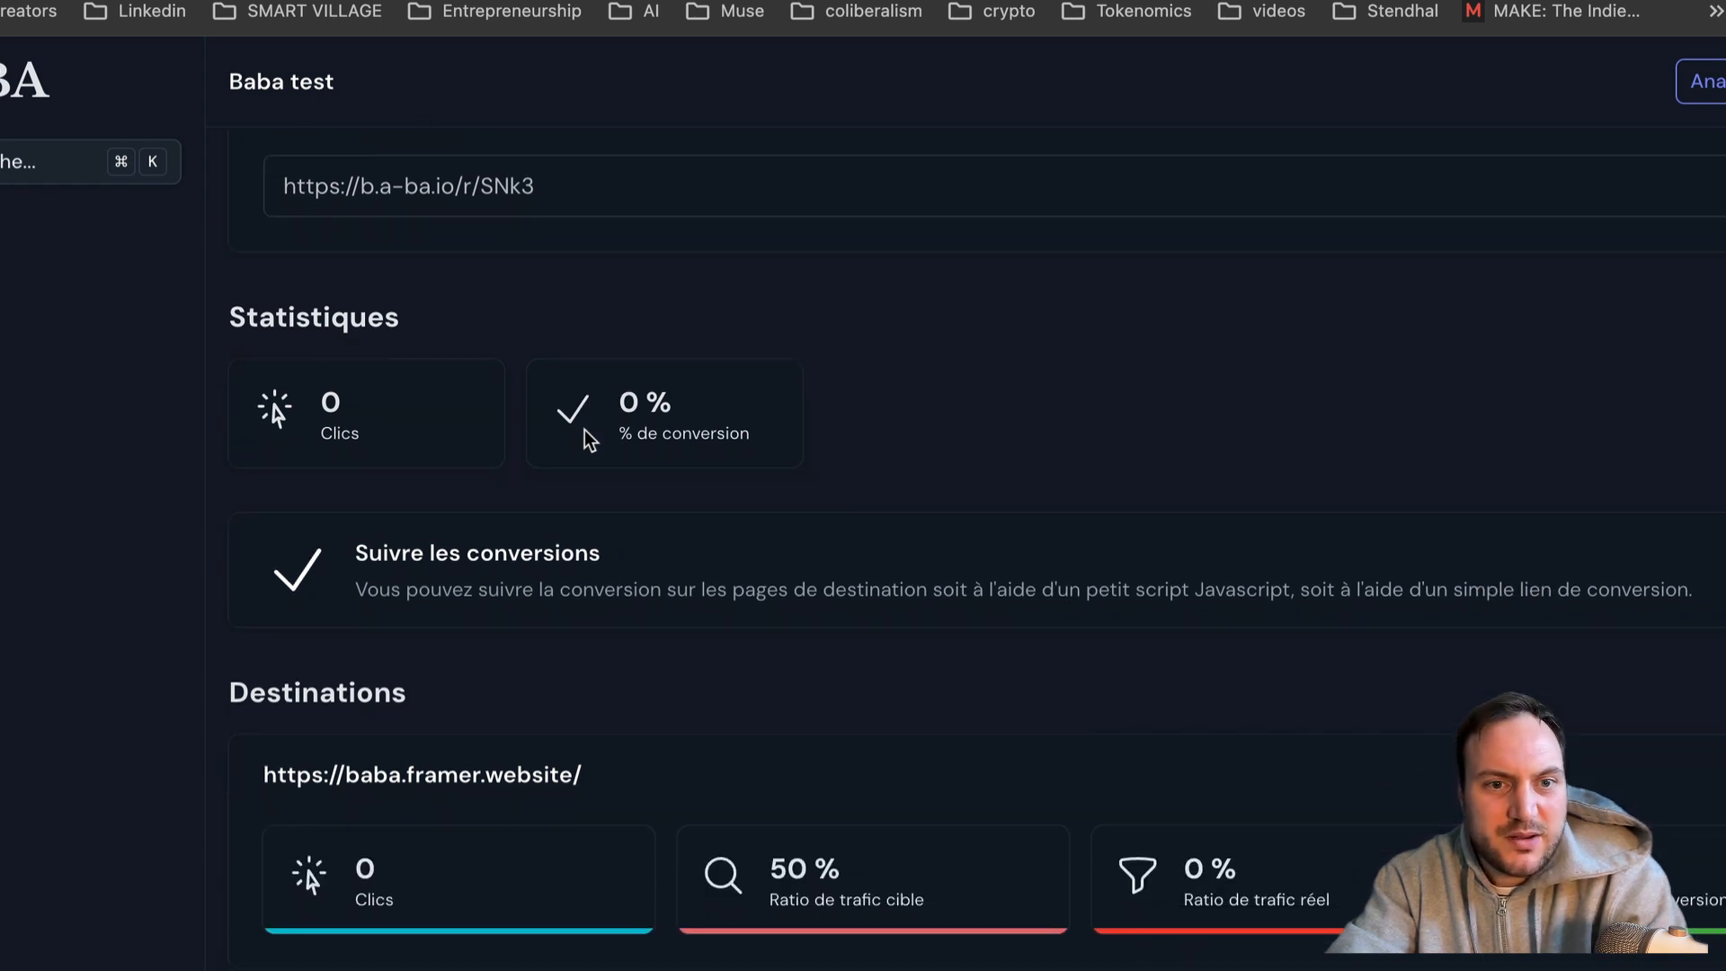
scroll(585, 430, up, 2)
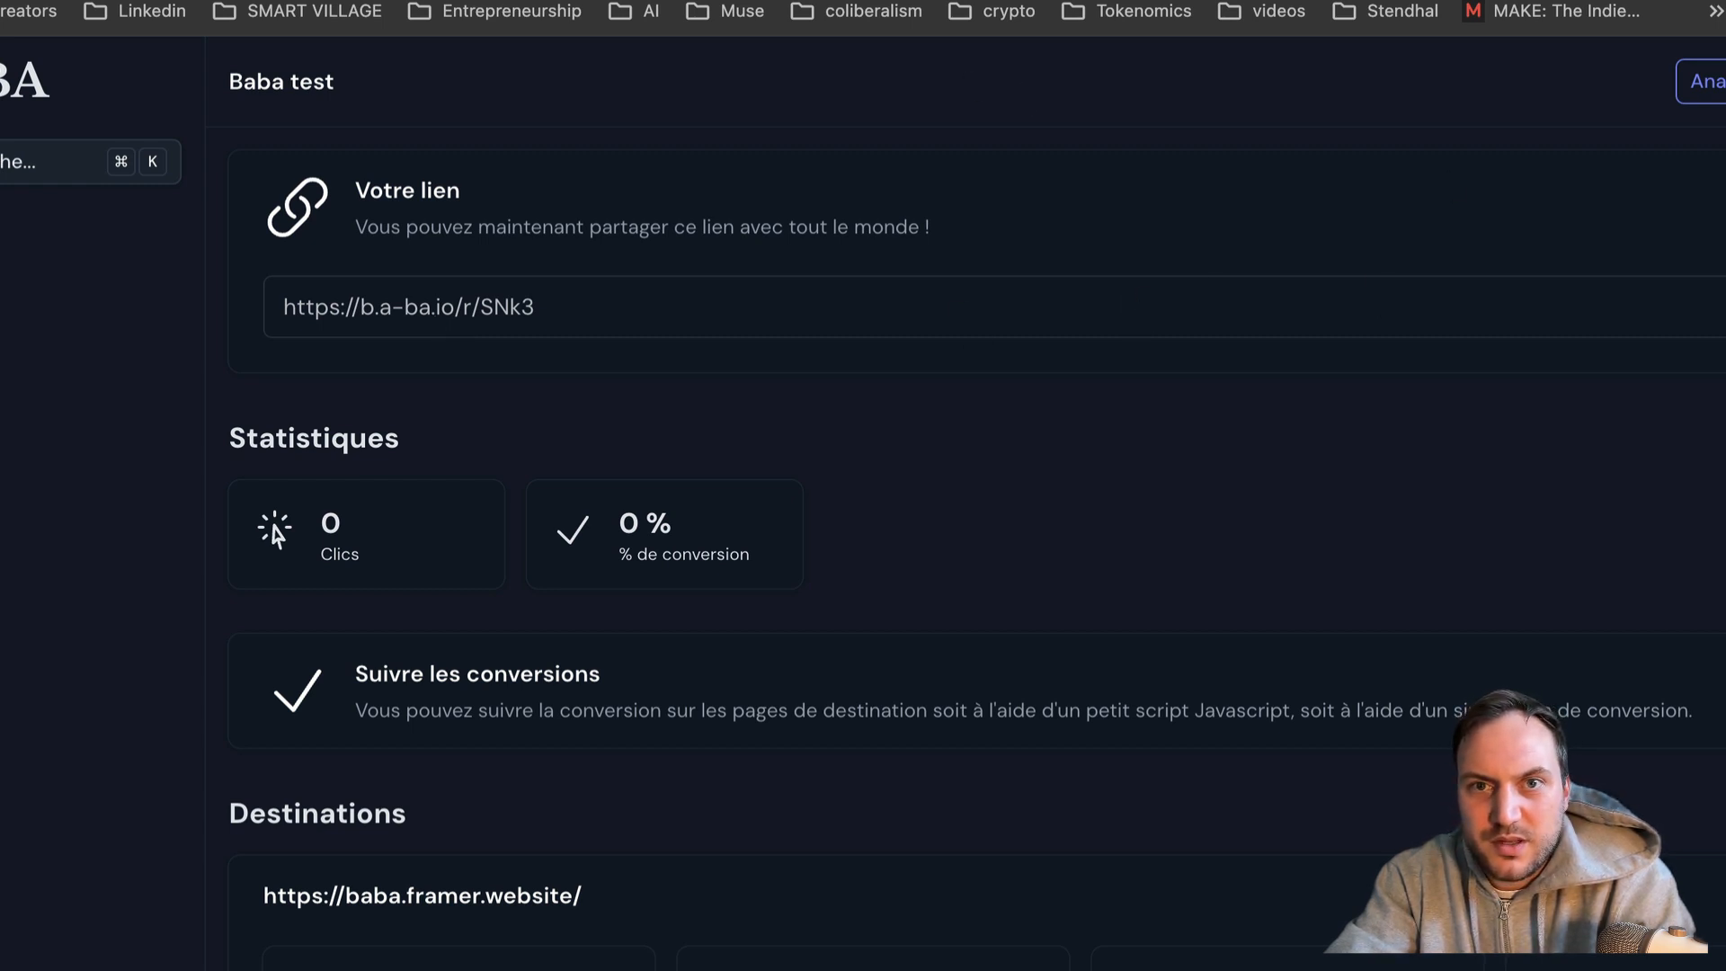
key(super+t)
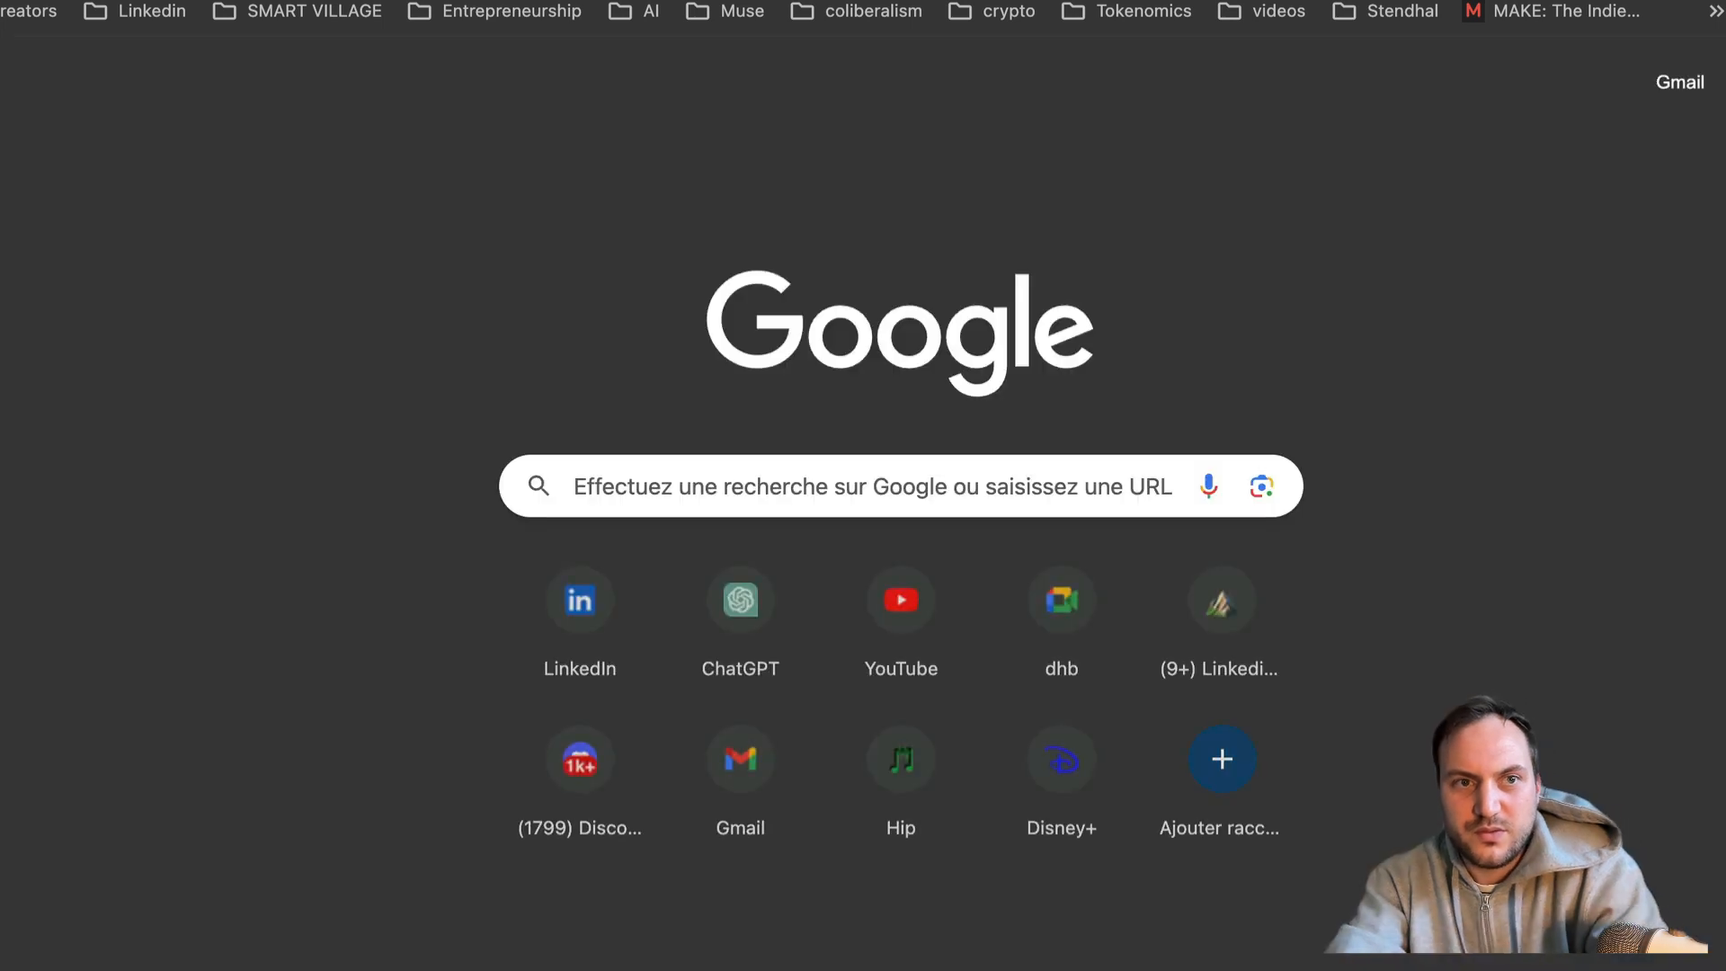
text(https://b.a-ba.io/r/f5N43)
key(Return)
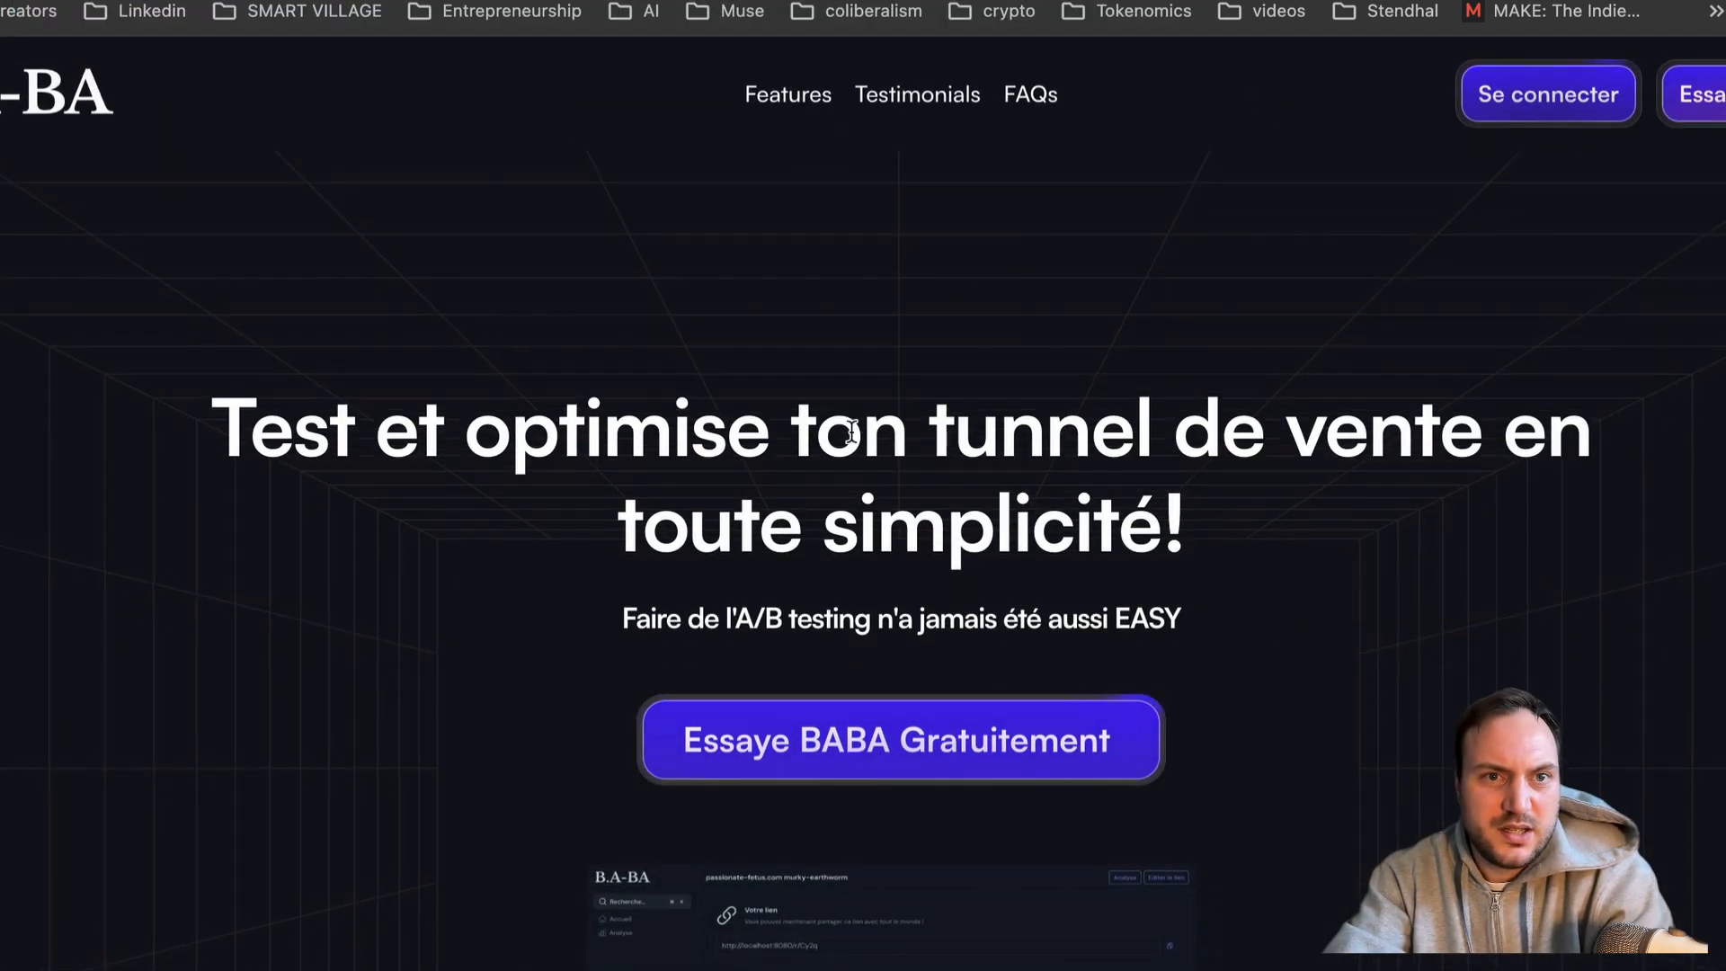
scroll(848, 432, down, 10)
scroll(850, 432, down, 20)
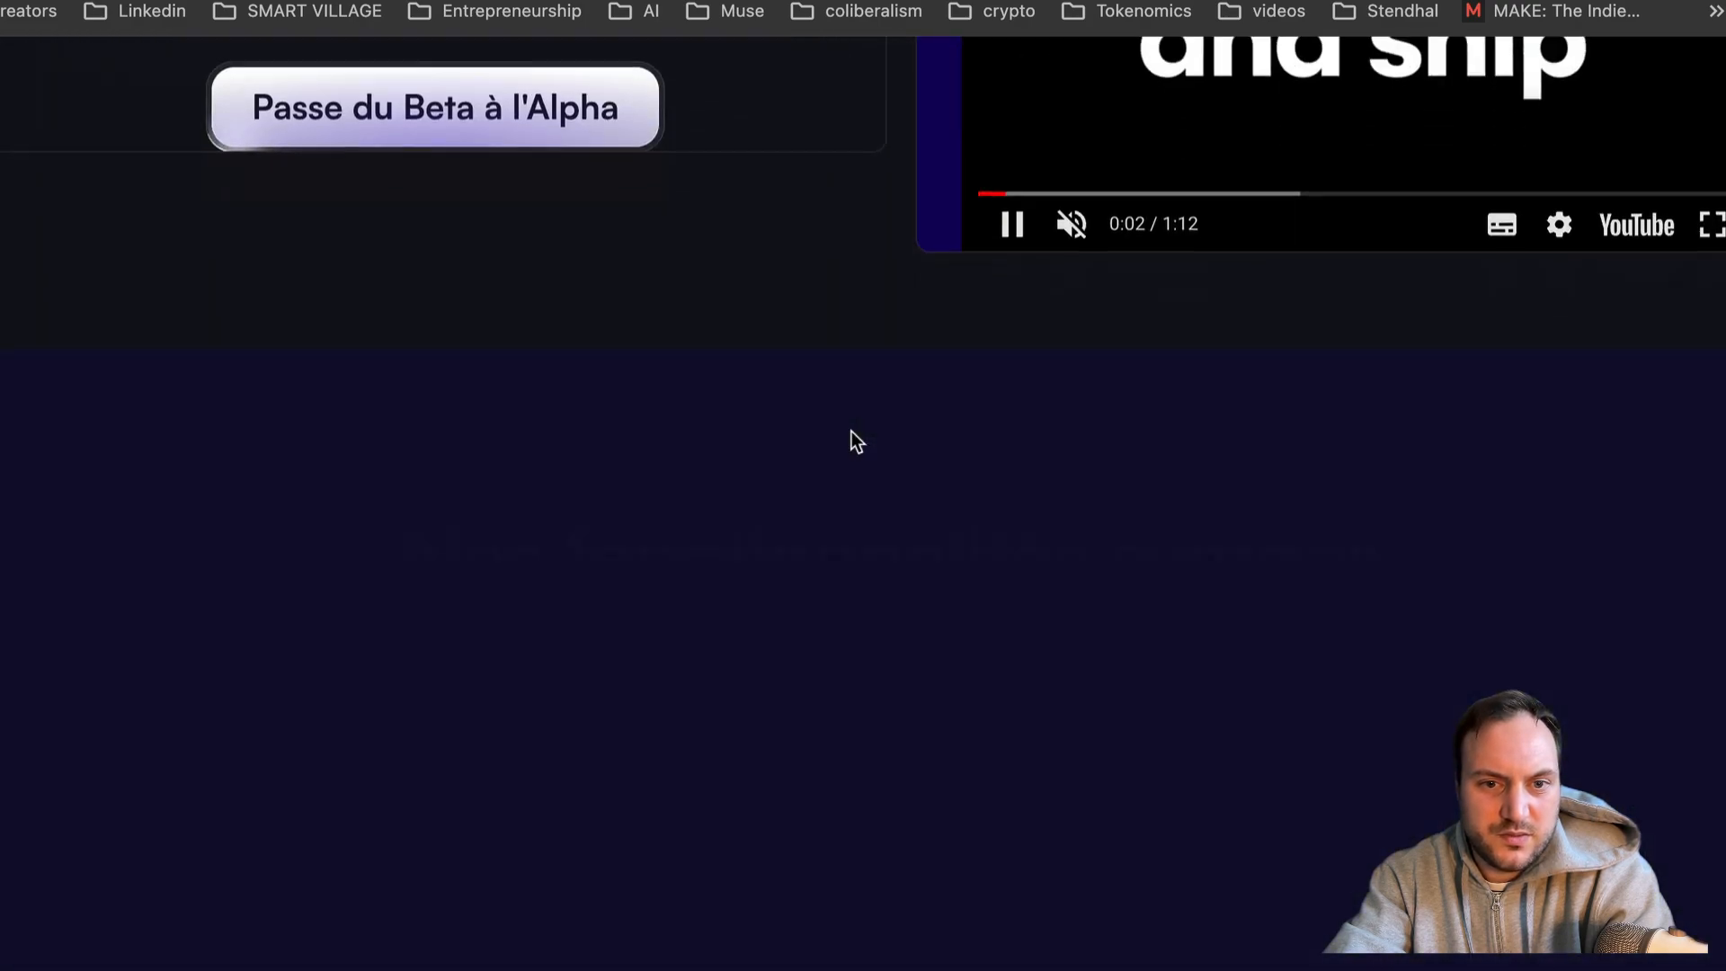
scroll(851, 432, up, 20)
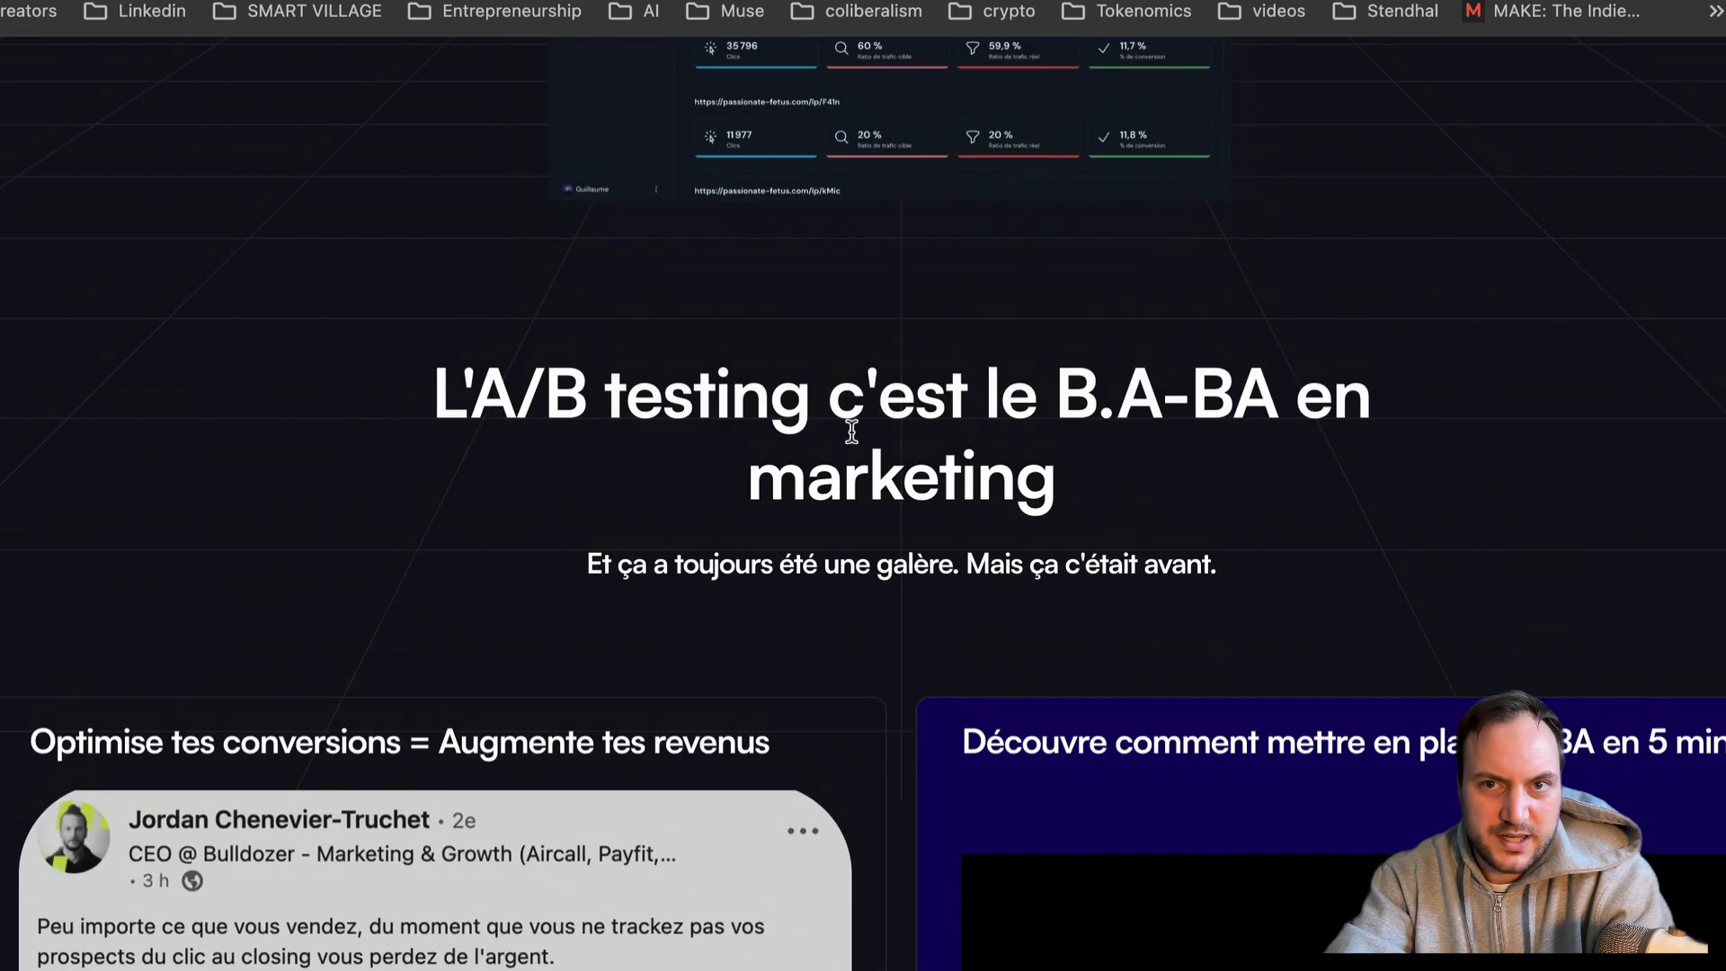
Step: Open the same short link in another new tab and compare the landing page it loads
key(super+t)
key(super+v)
key(Return)
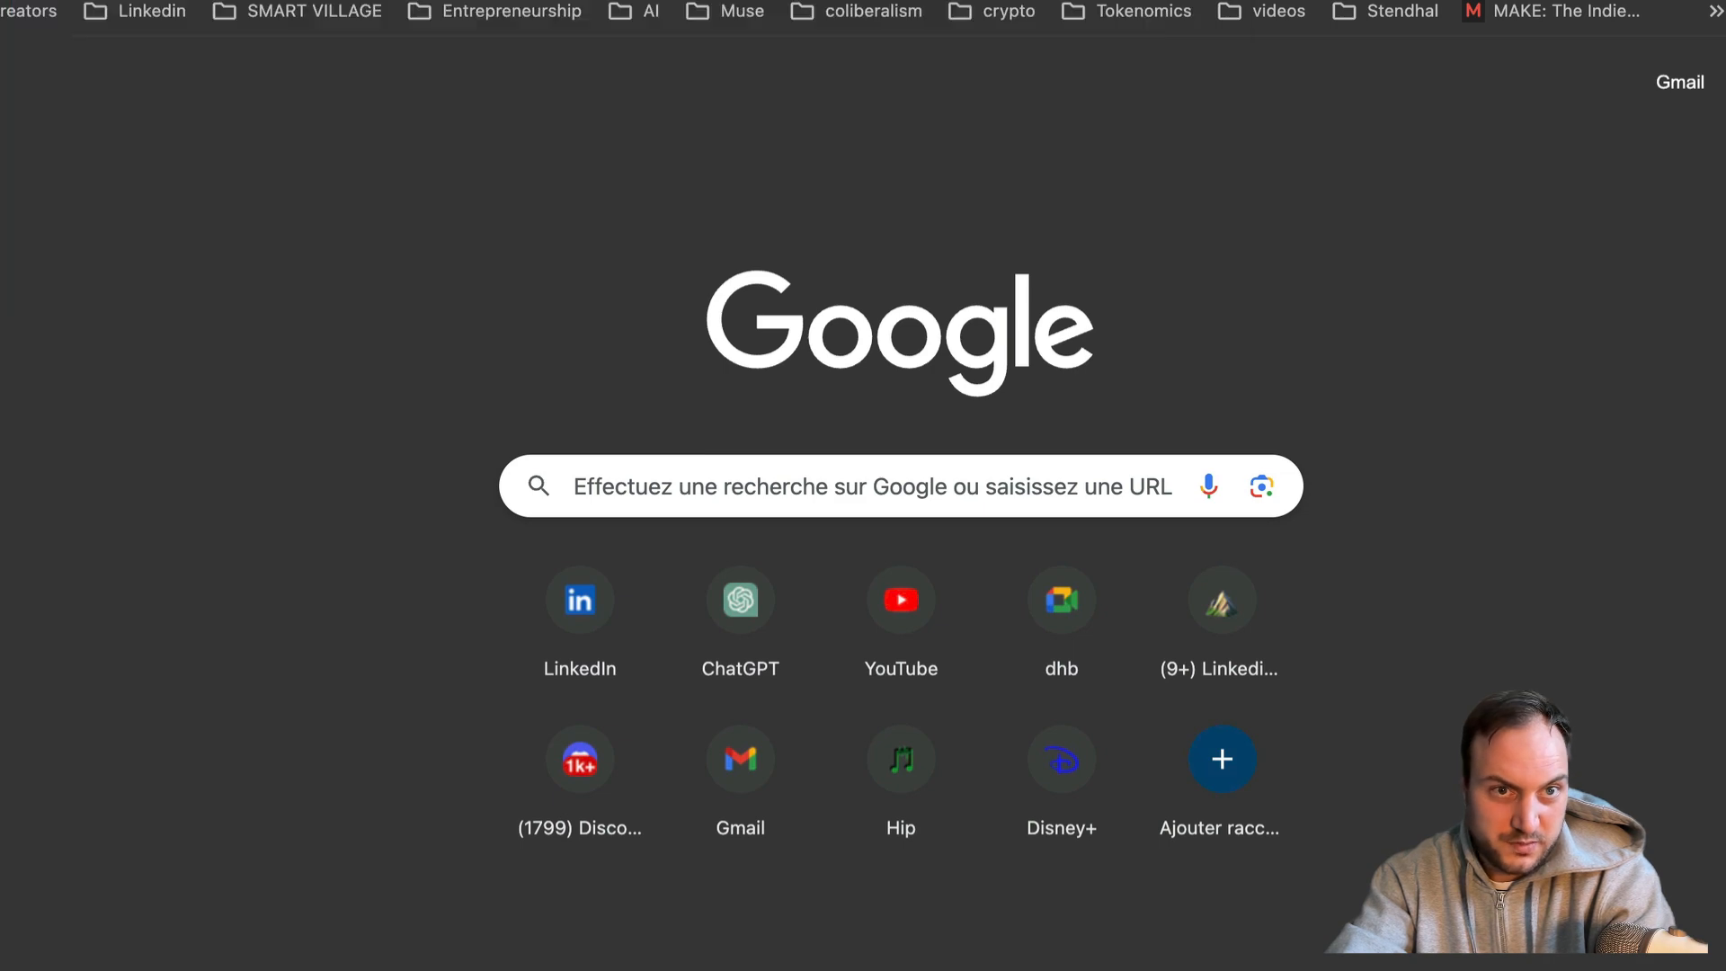
scroll(994, 365, down, 10)
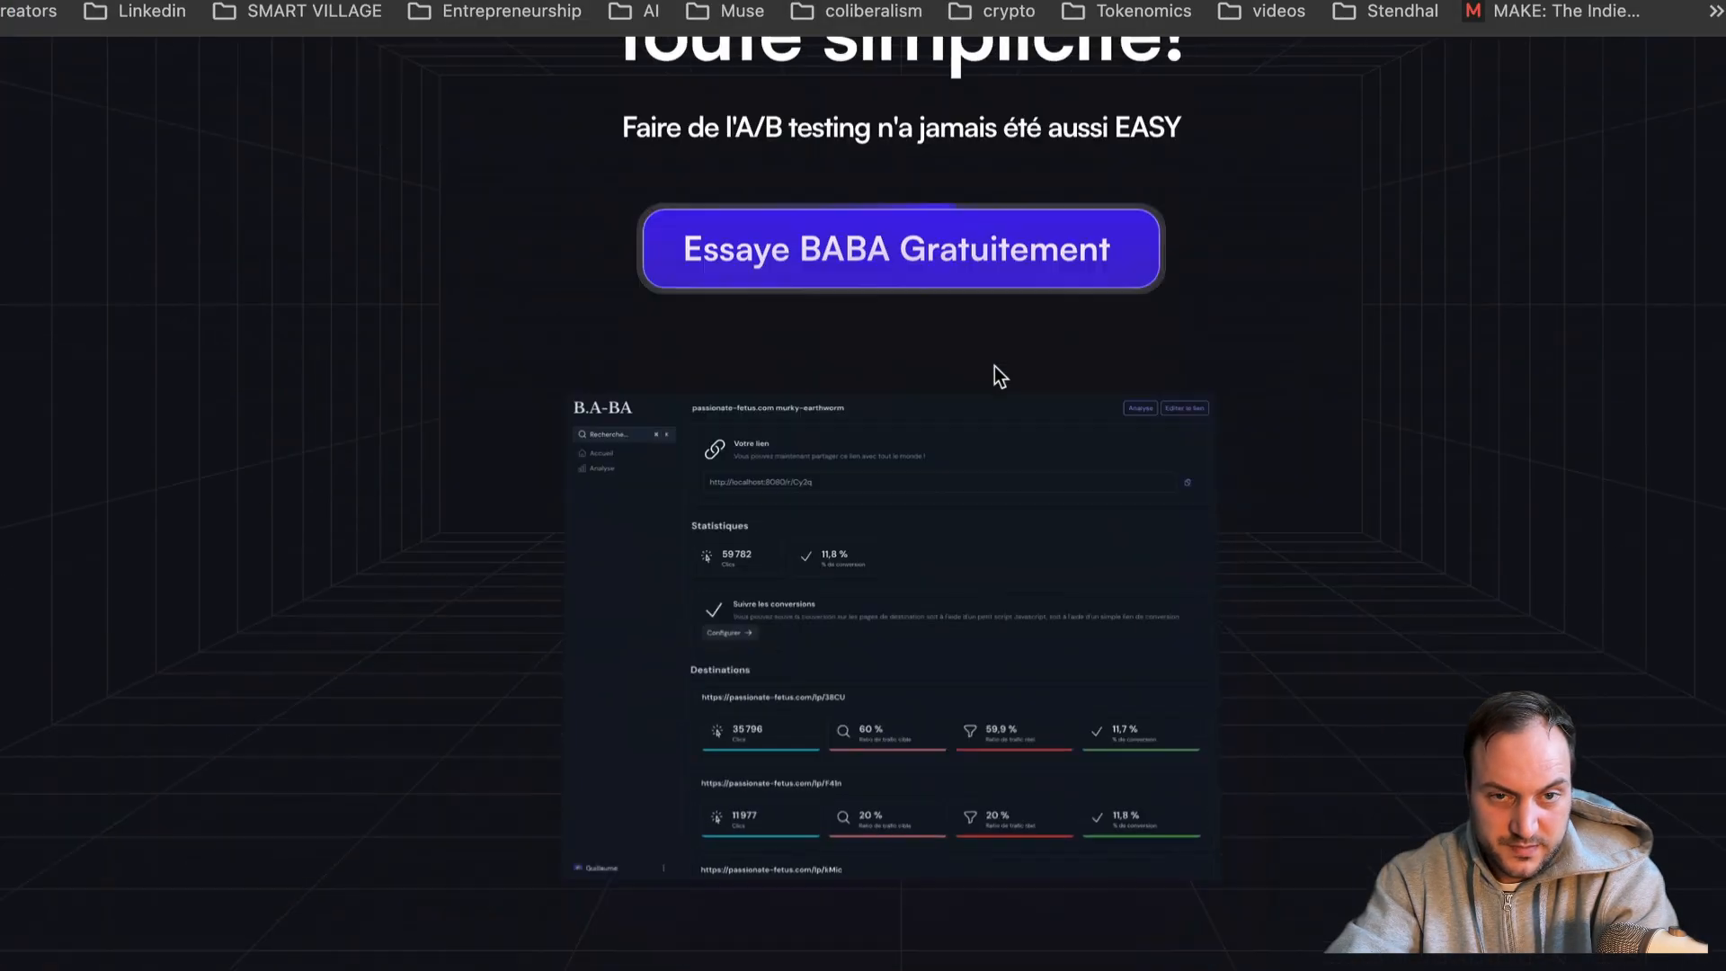
scroll(994, 365, up, 10)
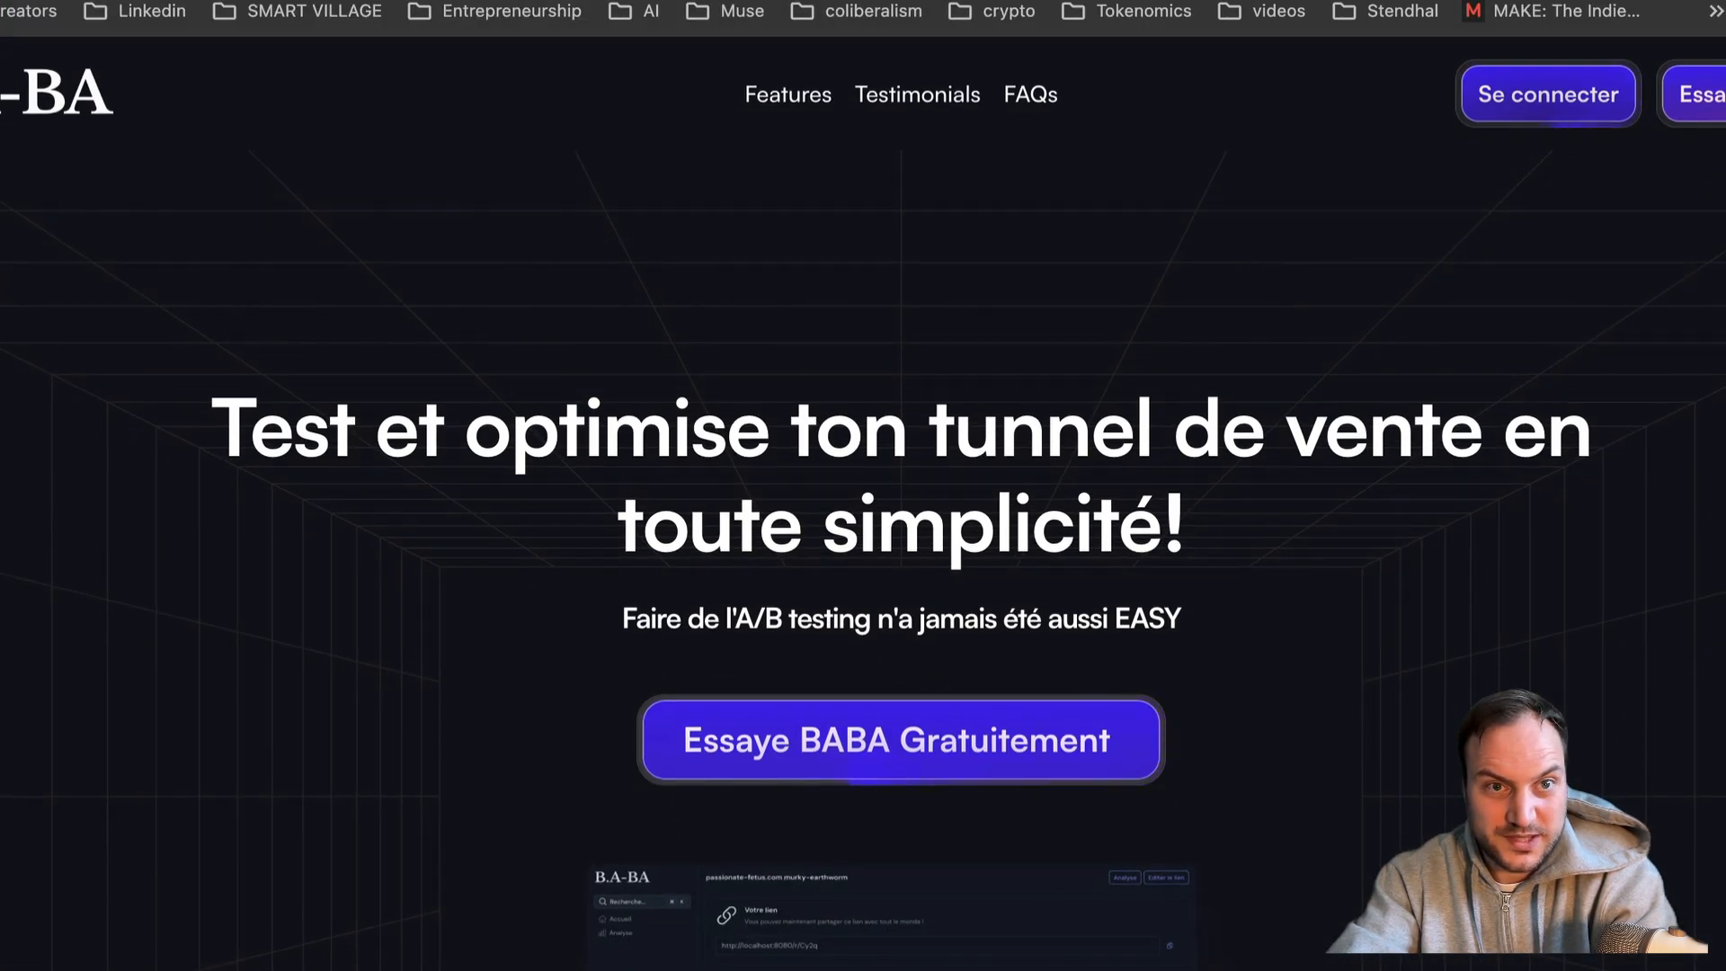
scroll(871, 166, down, 20)
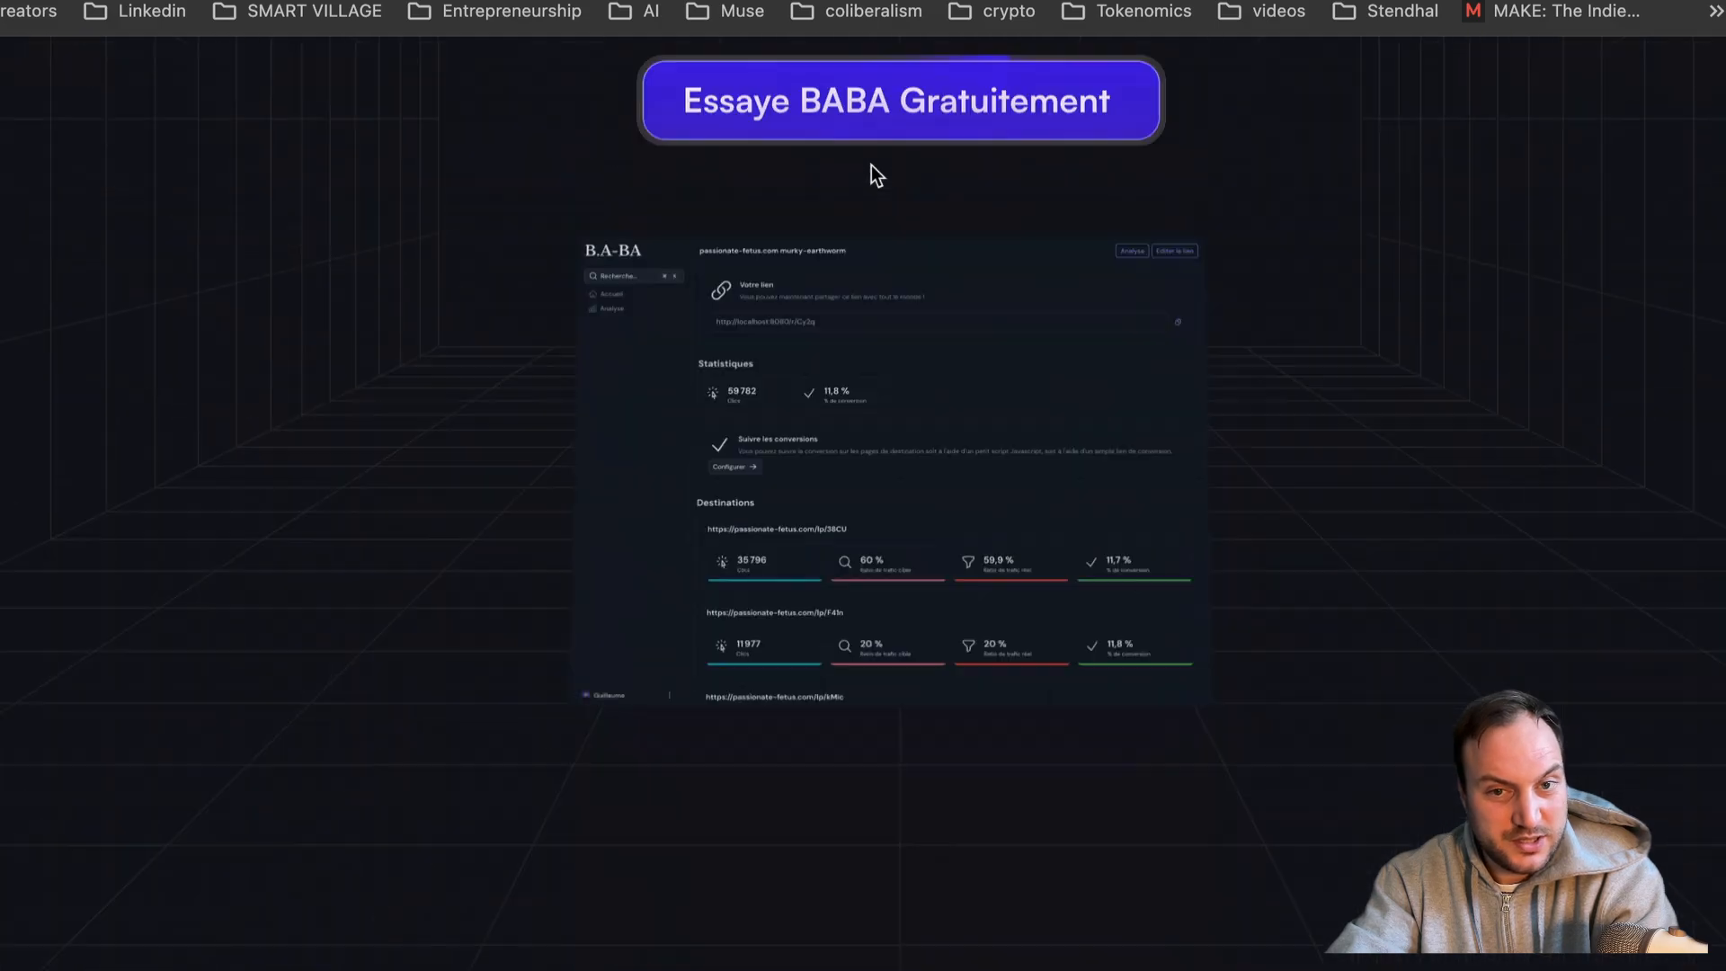
scroll(871, 169, up, 10)
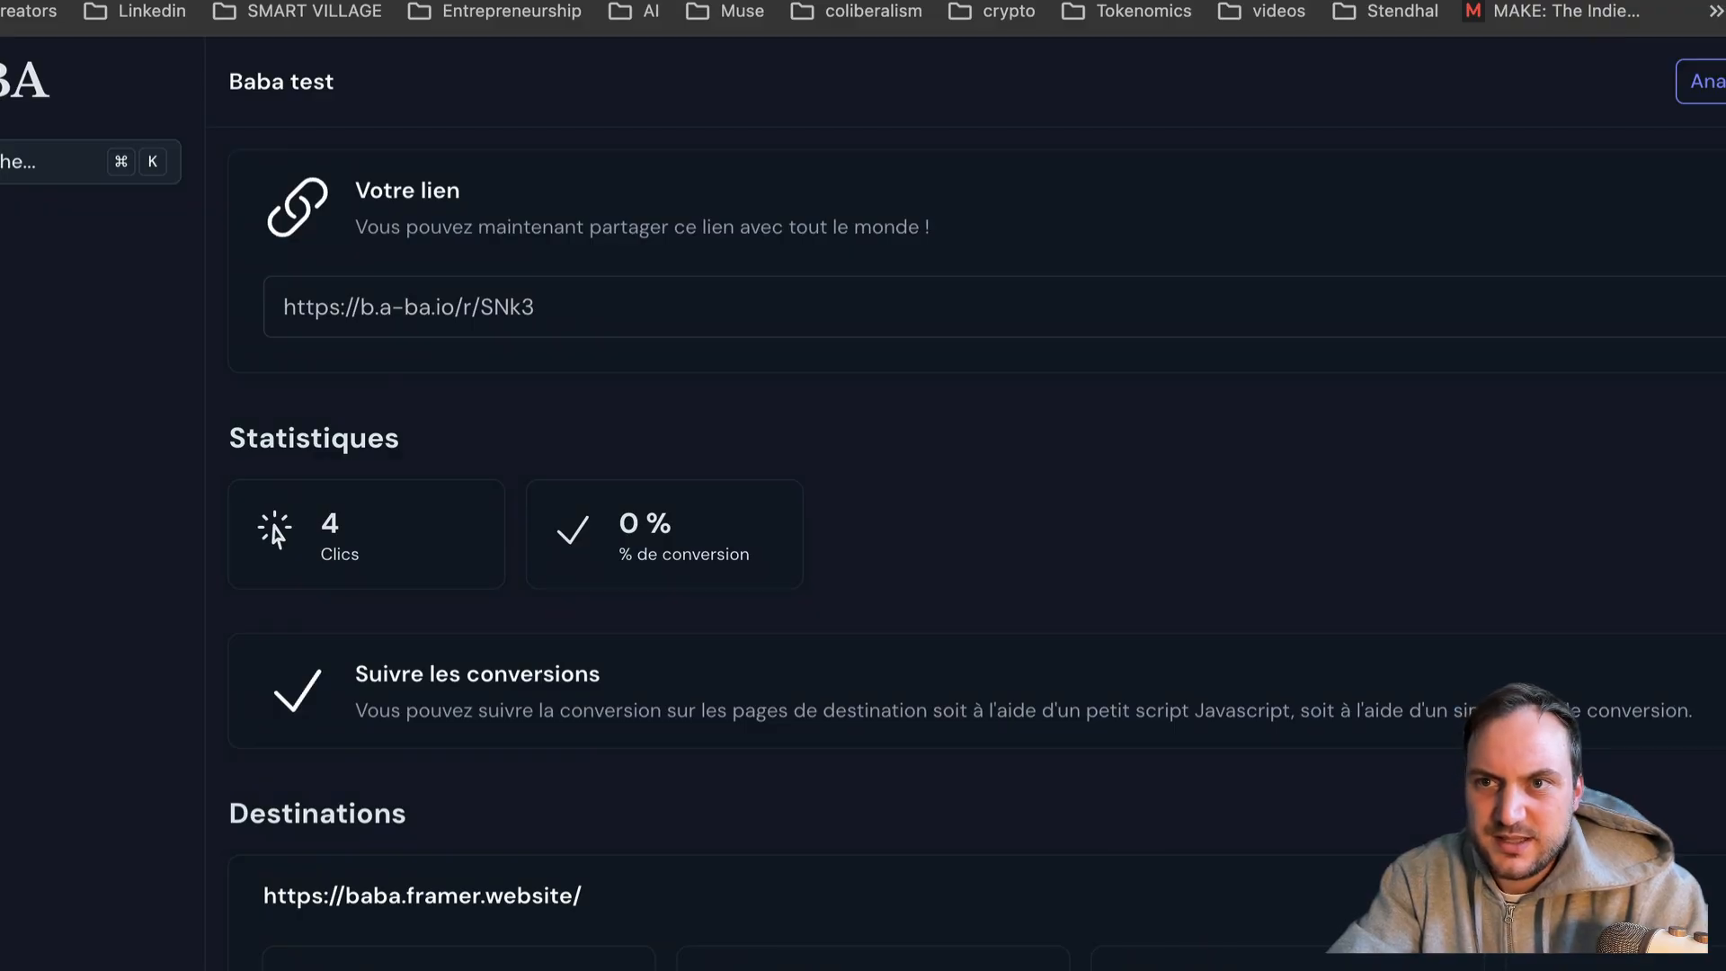
key(super+t)
text(https://b.a-ba.io/r/SNk3)
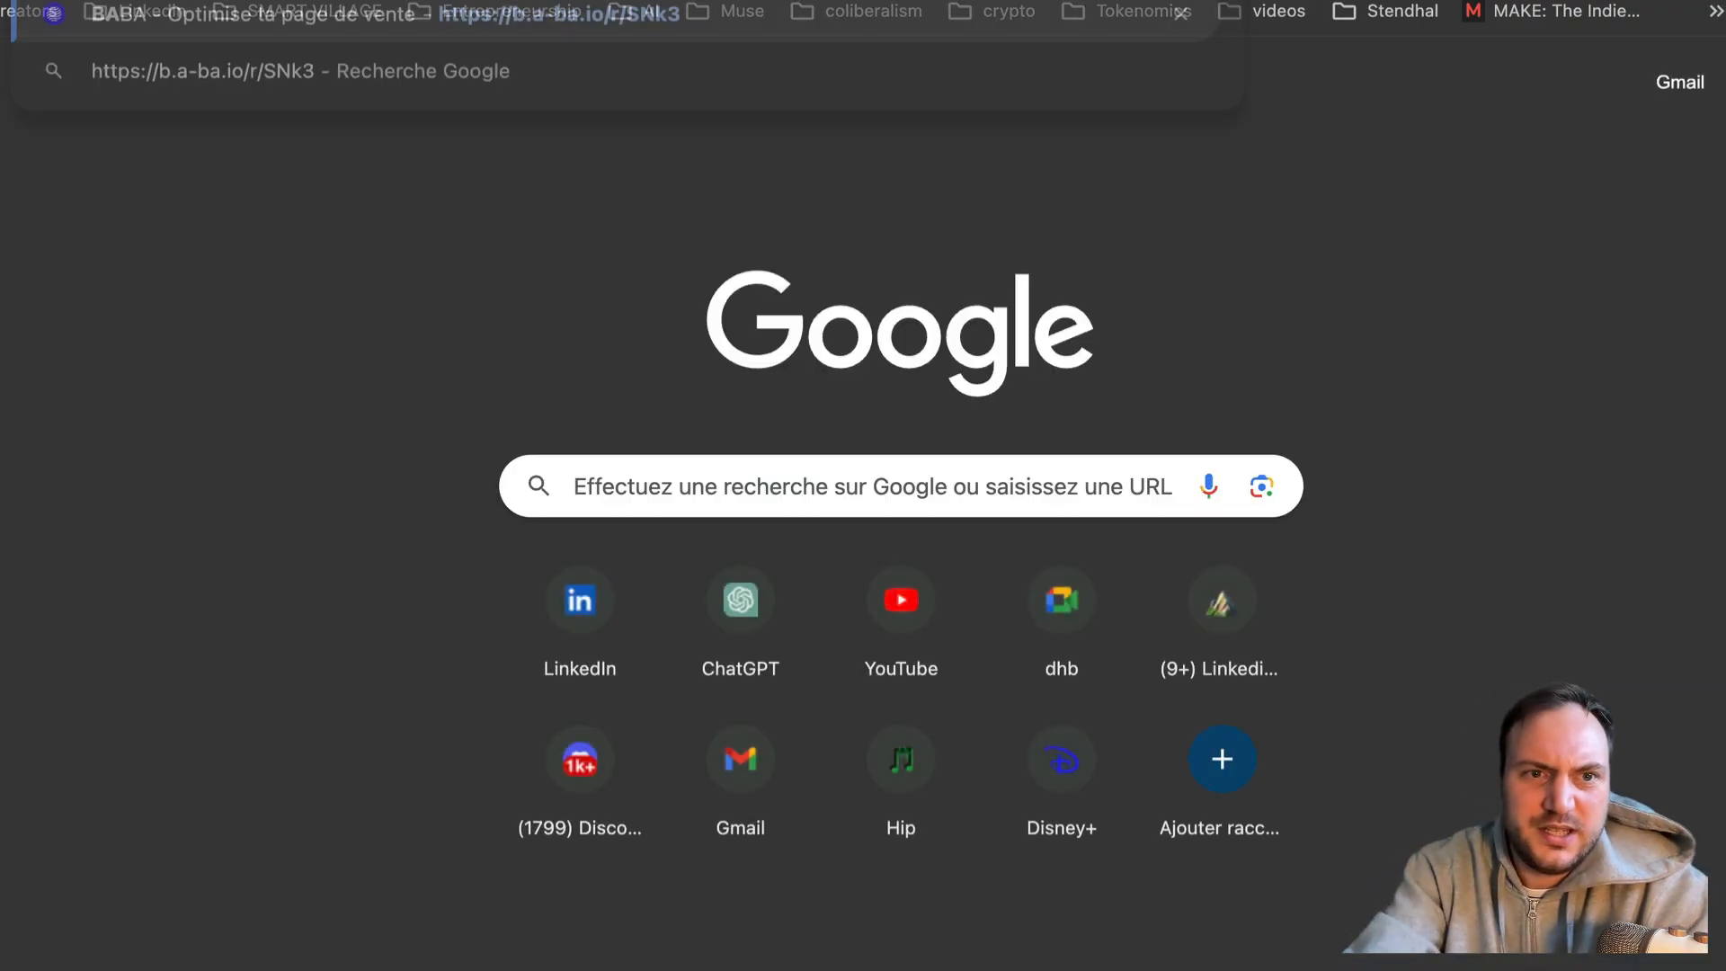
key(Return)
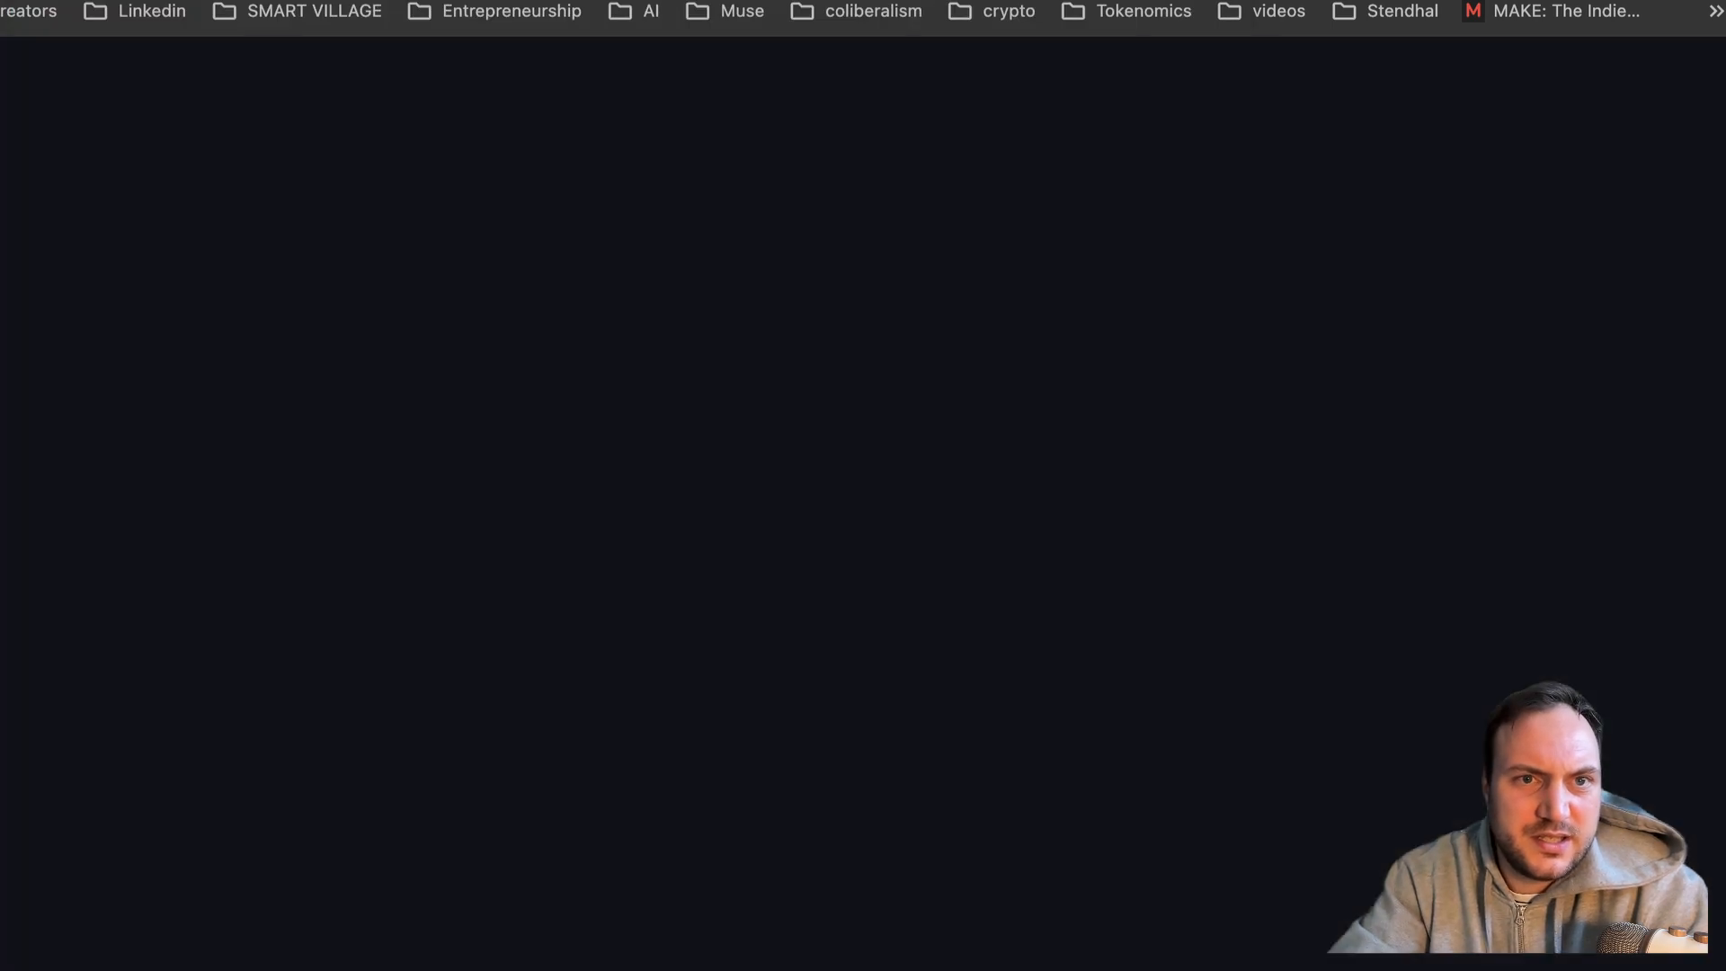
scroll(1555, 296, down, 10)
scroll(1555, 296, down, 20)
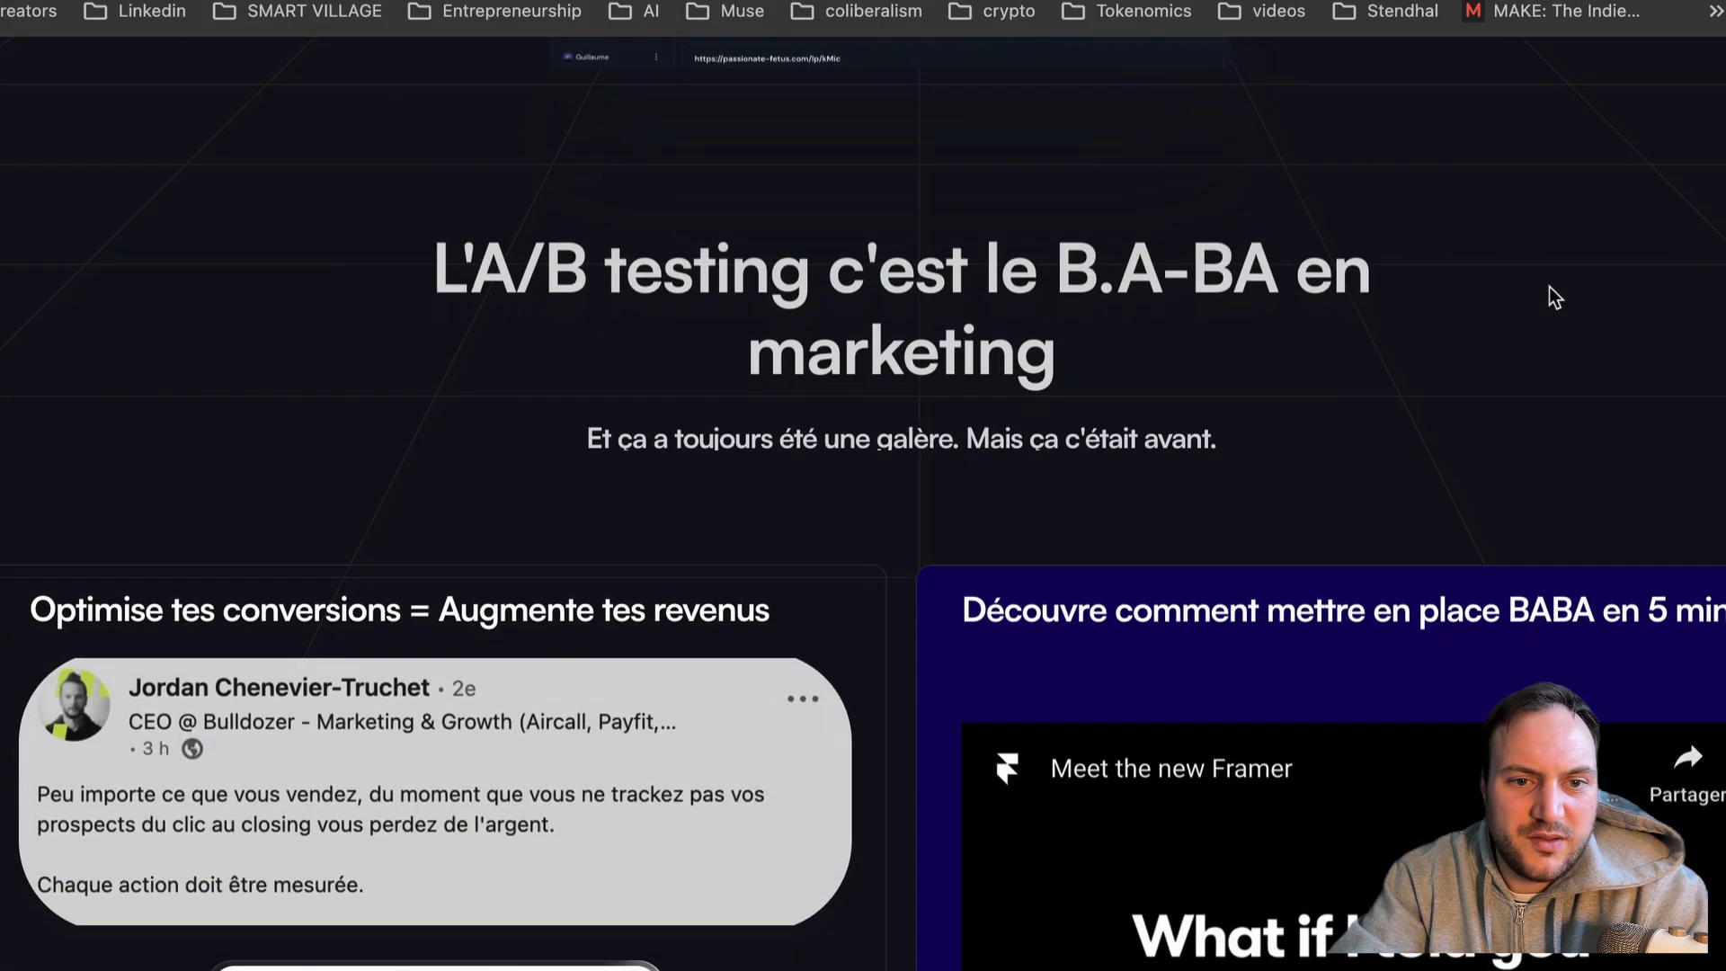
scroll(1550, 288, down, 5)
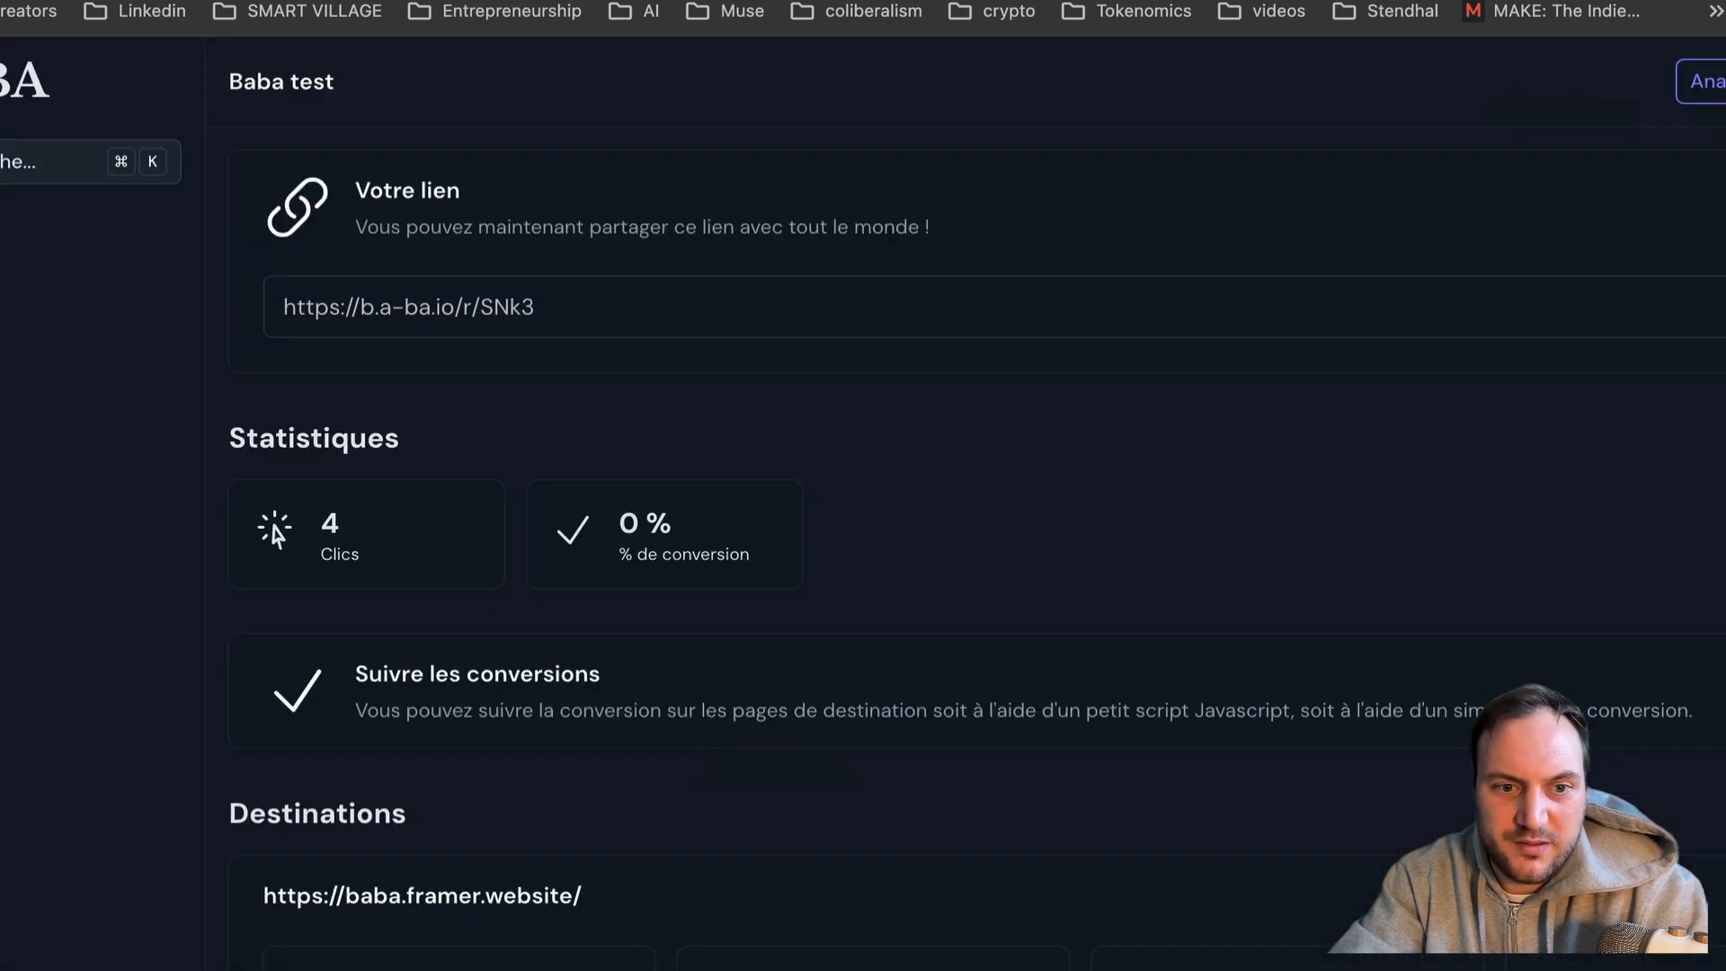
Step: Go over the Baba test link's click count and the target and real traffic ratios of each destination
scroll(636, 316, down, 3)
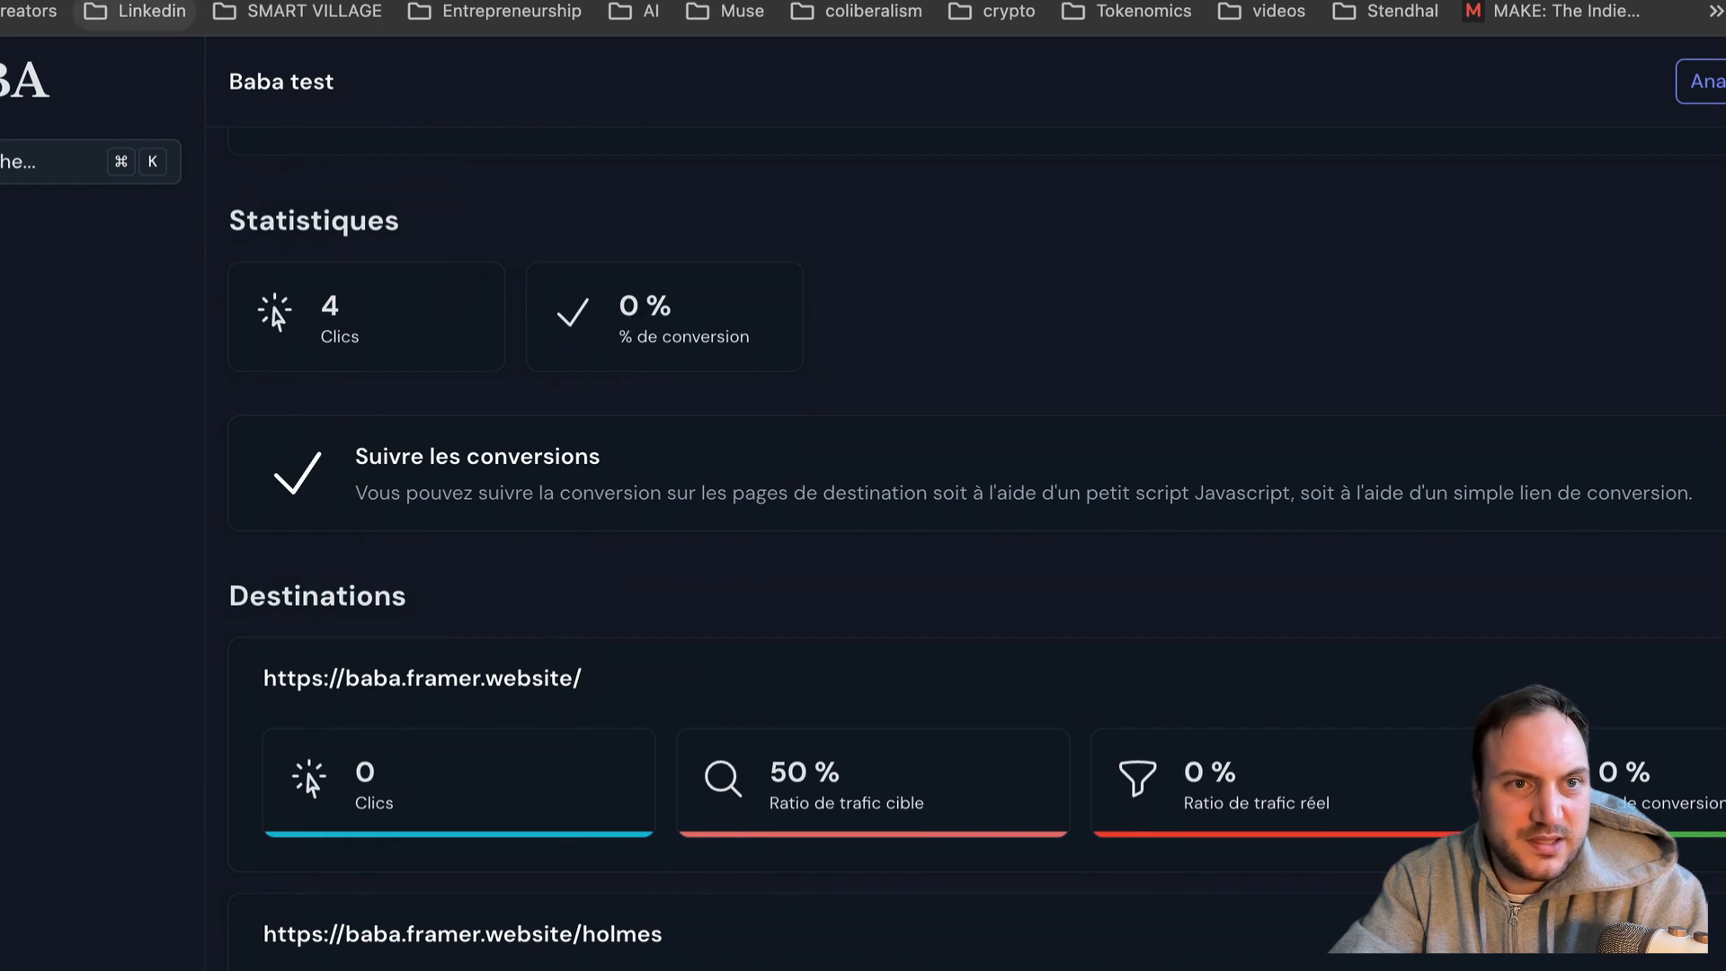
click(99, 0)
scroll(897, 688, down, 3)
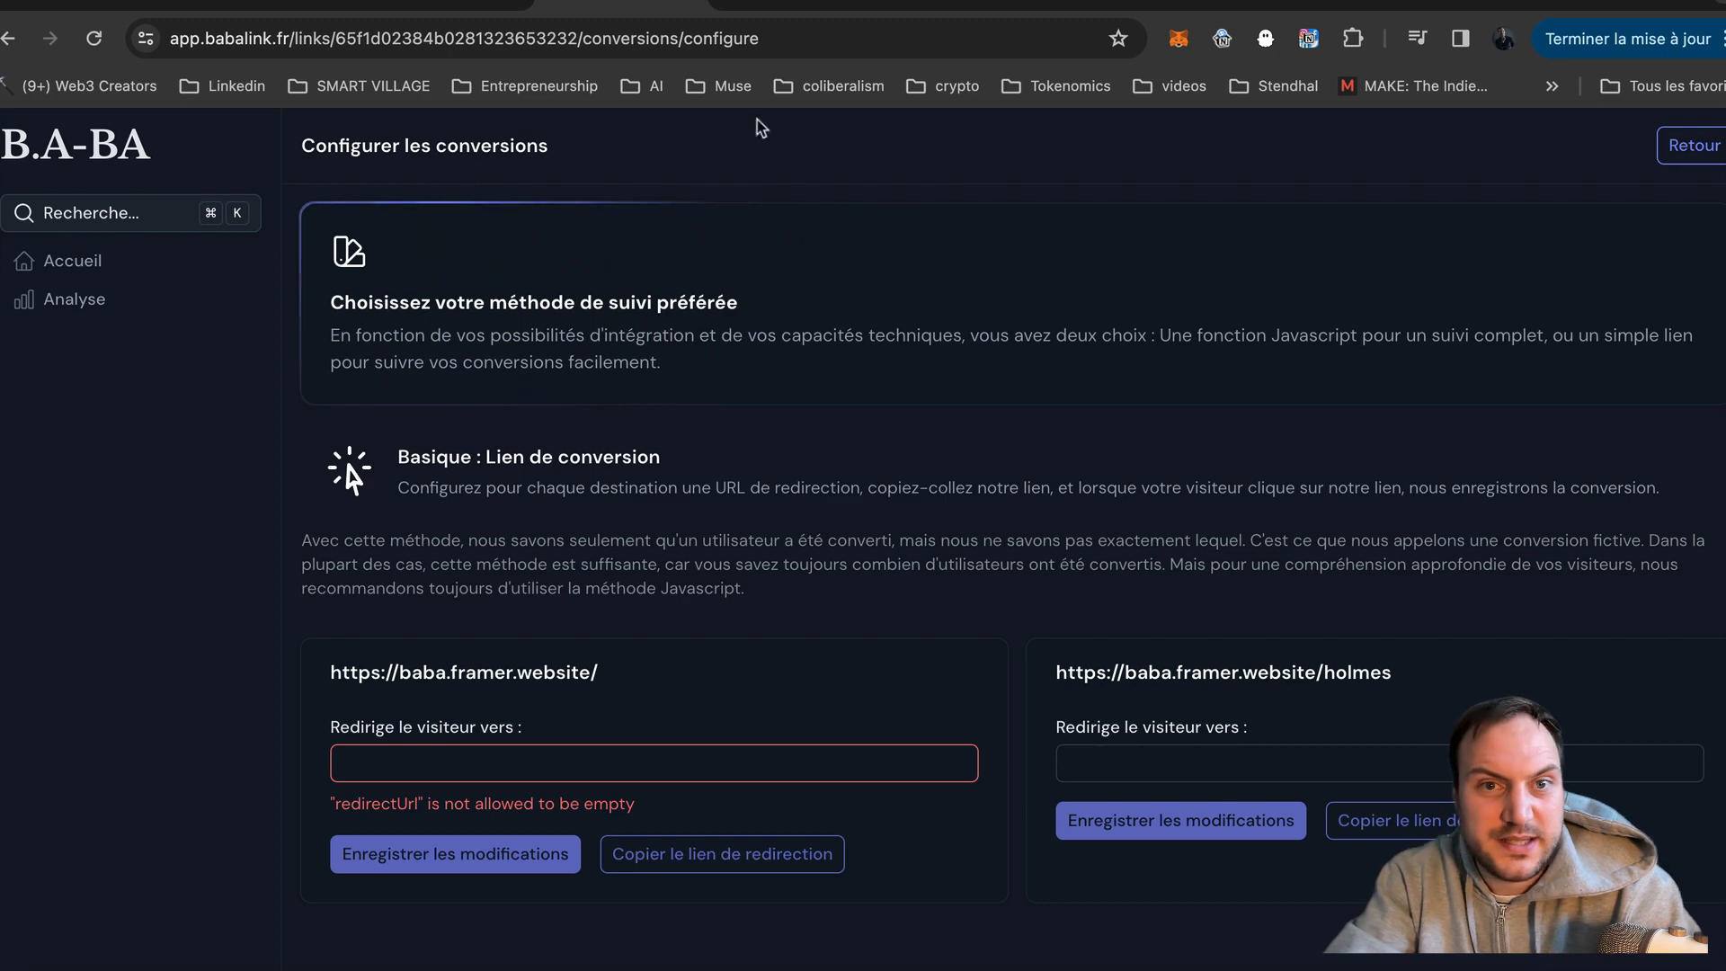
Step: Return to the Baba test link page and reopen its conversion configuration at the first destination's redirect field
click(1696, 146)
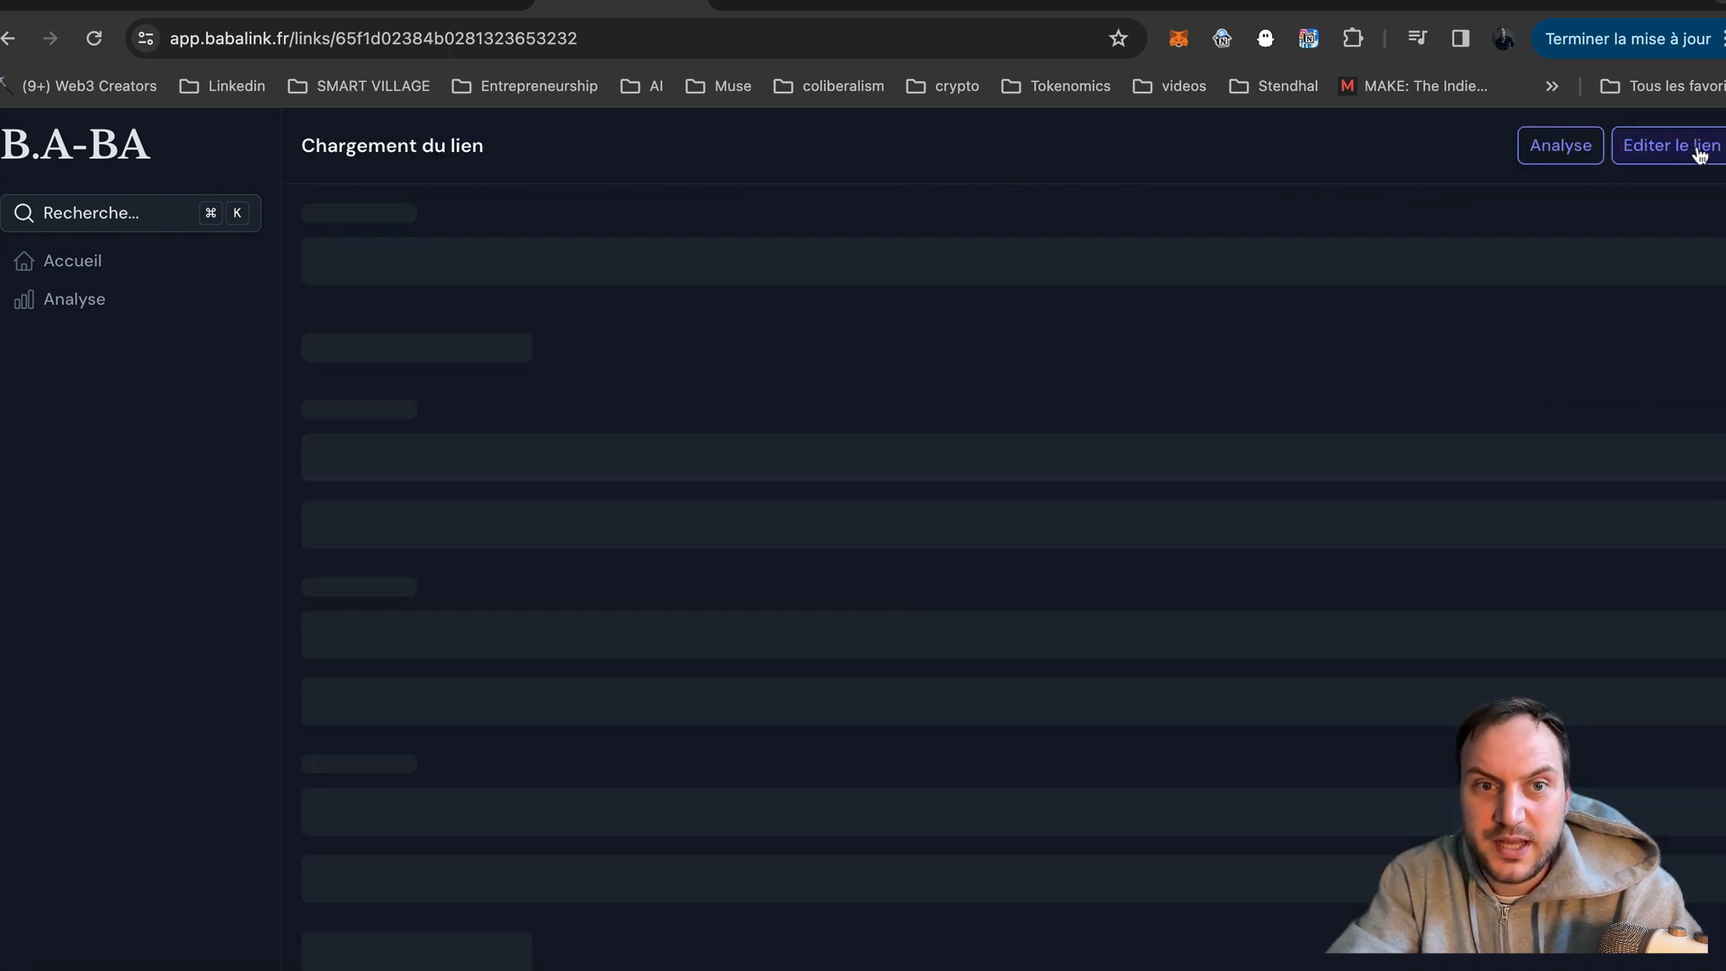
scroll(1337, 639, down, 2)
click(1627, 477)
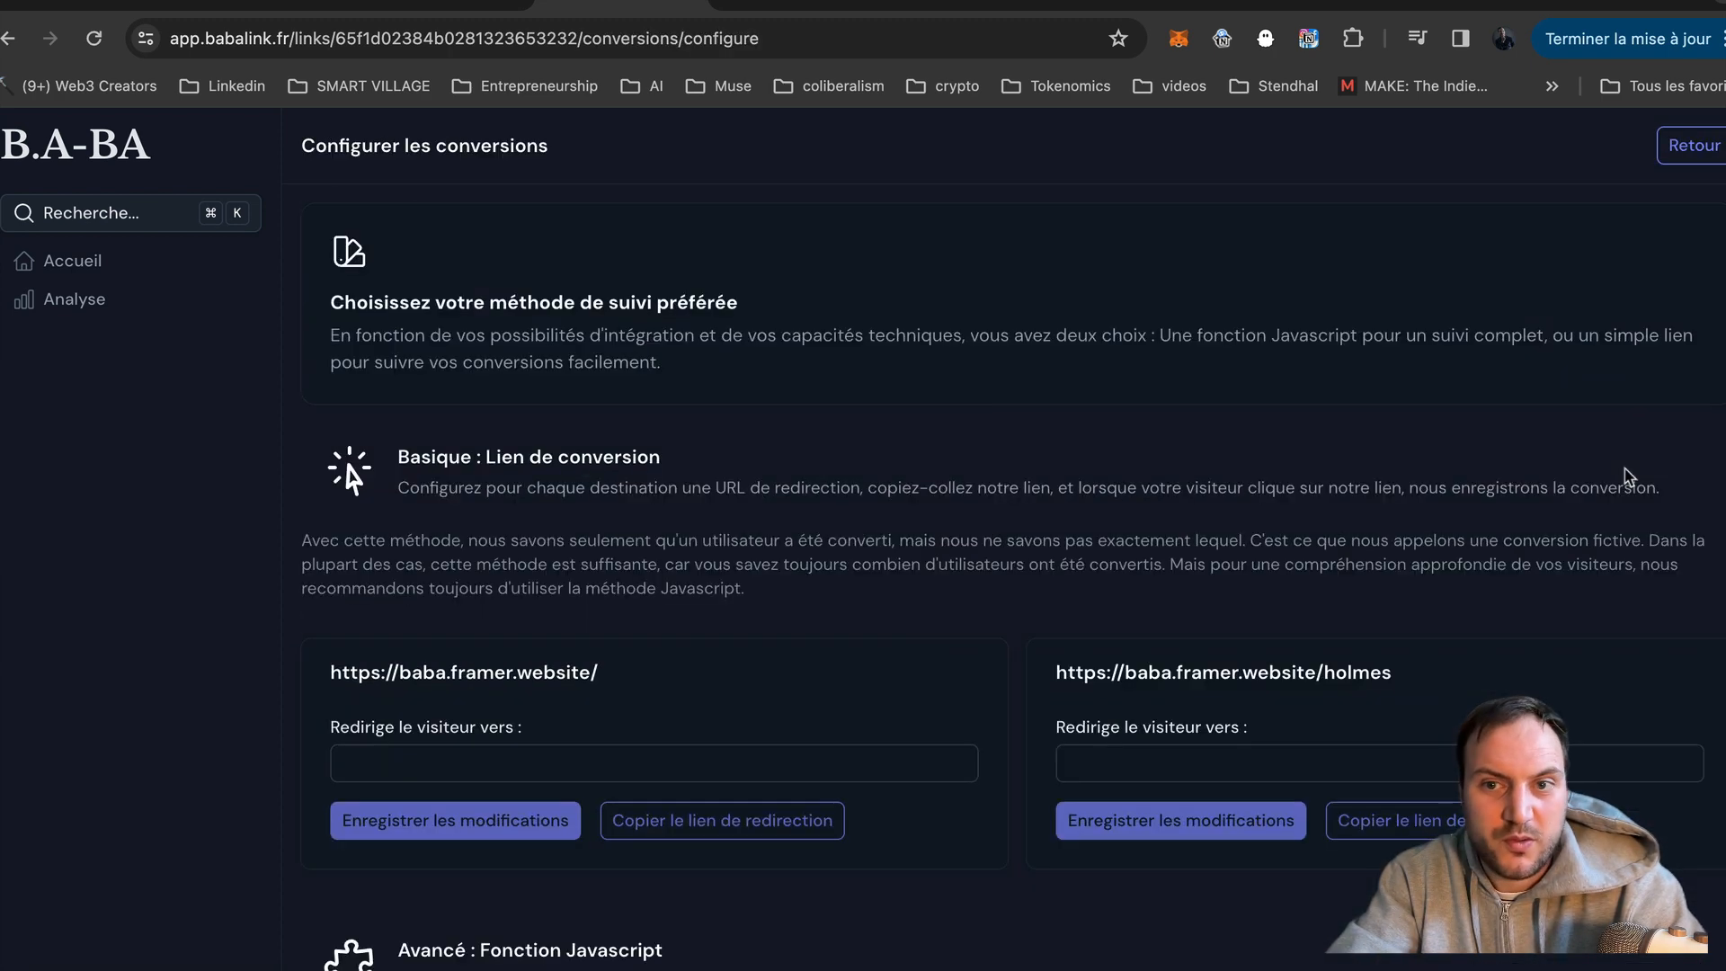
scroll(814, 513, down, 3)
click(637, 453)
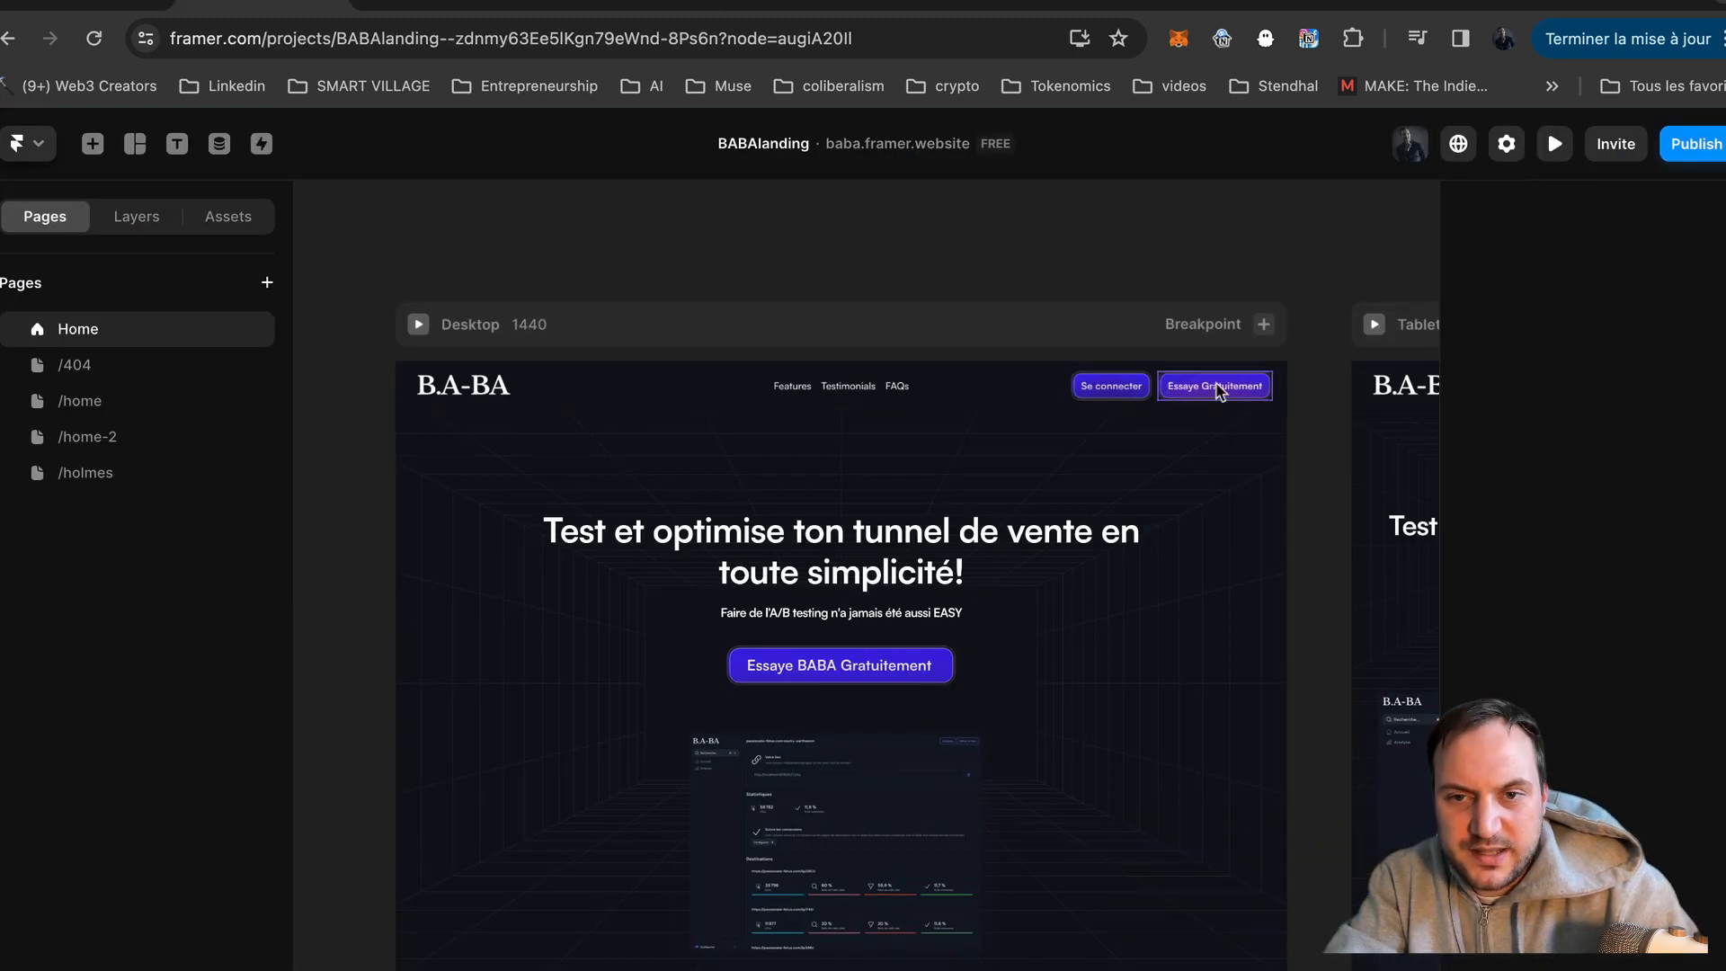
Step: Switch to Framer and copy the link address of the Essaye Gratuitement button on the Home page
click(1220, 391)
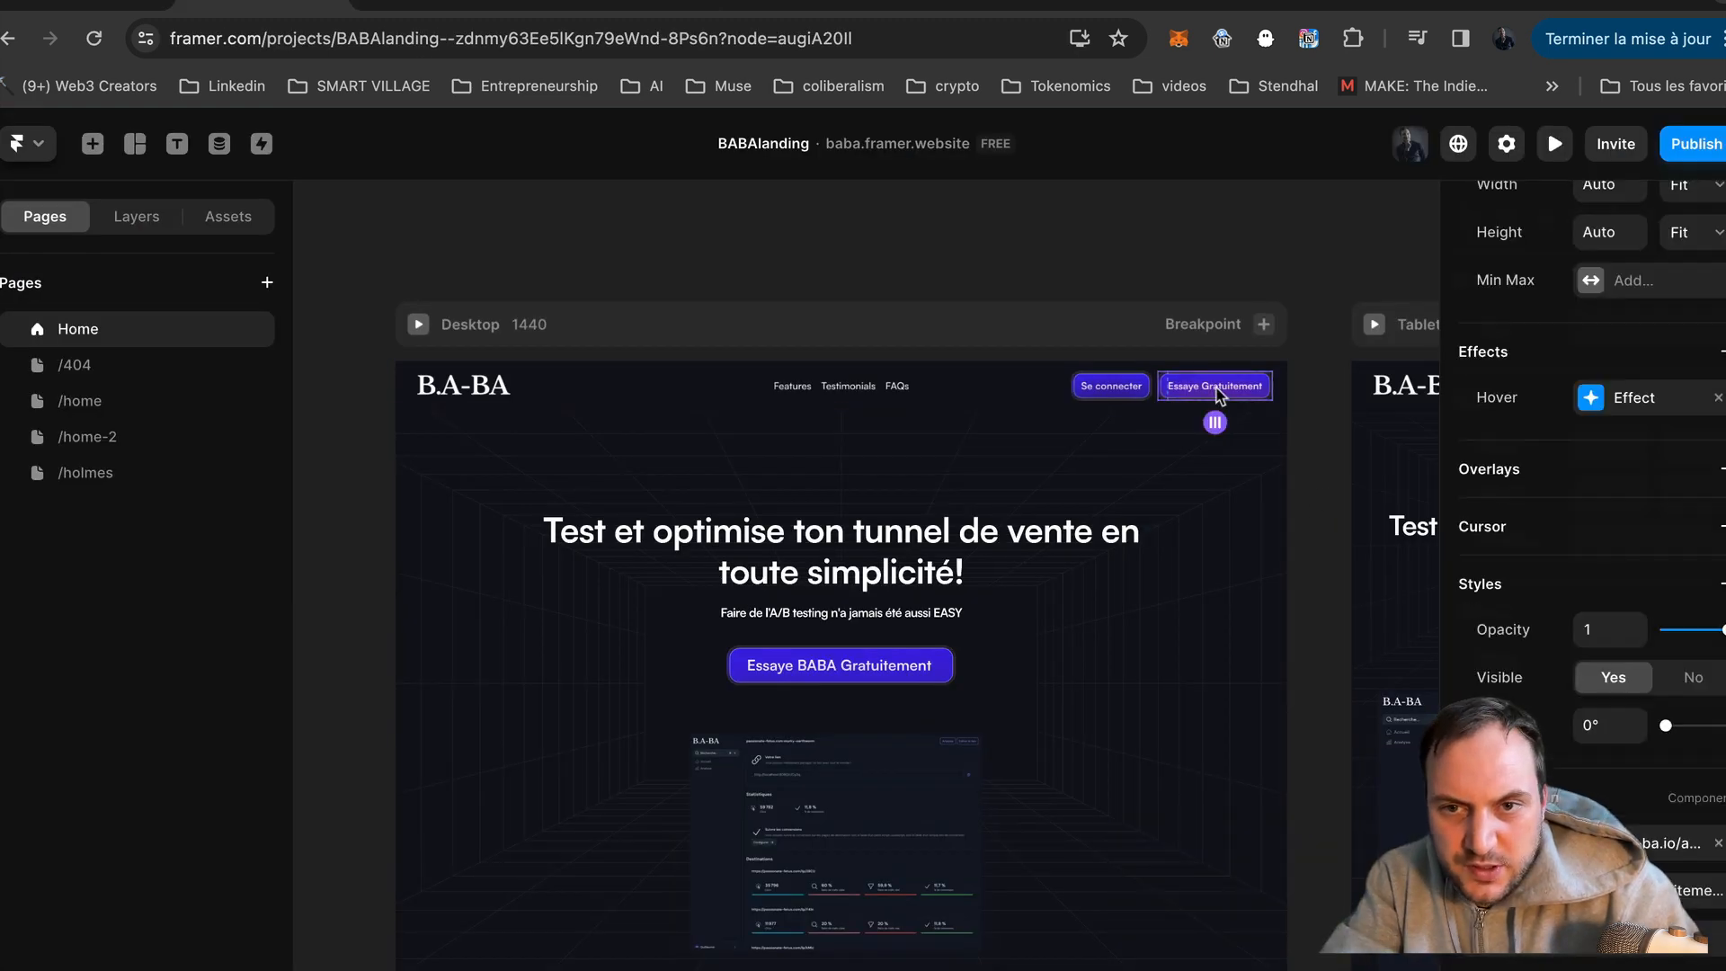
click(1644, 849)
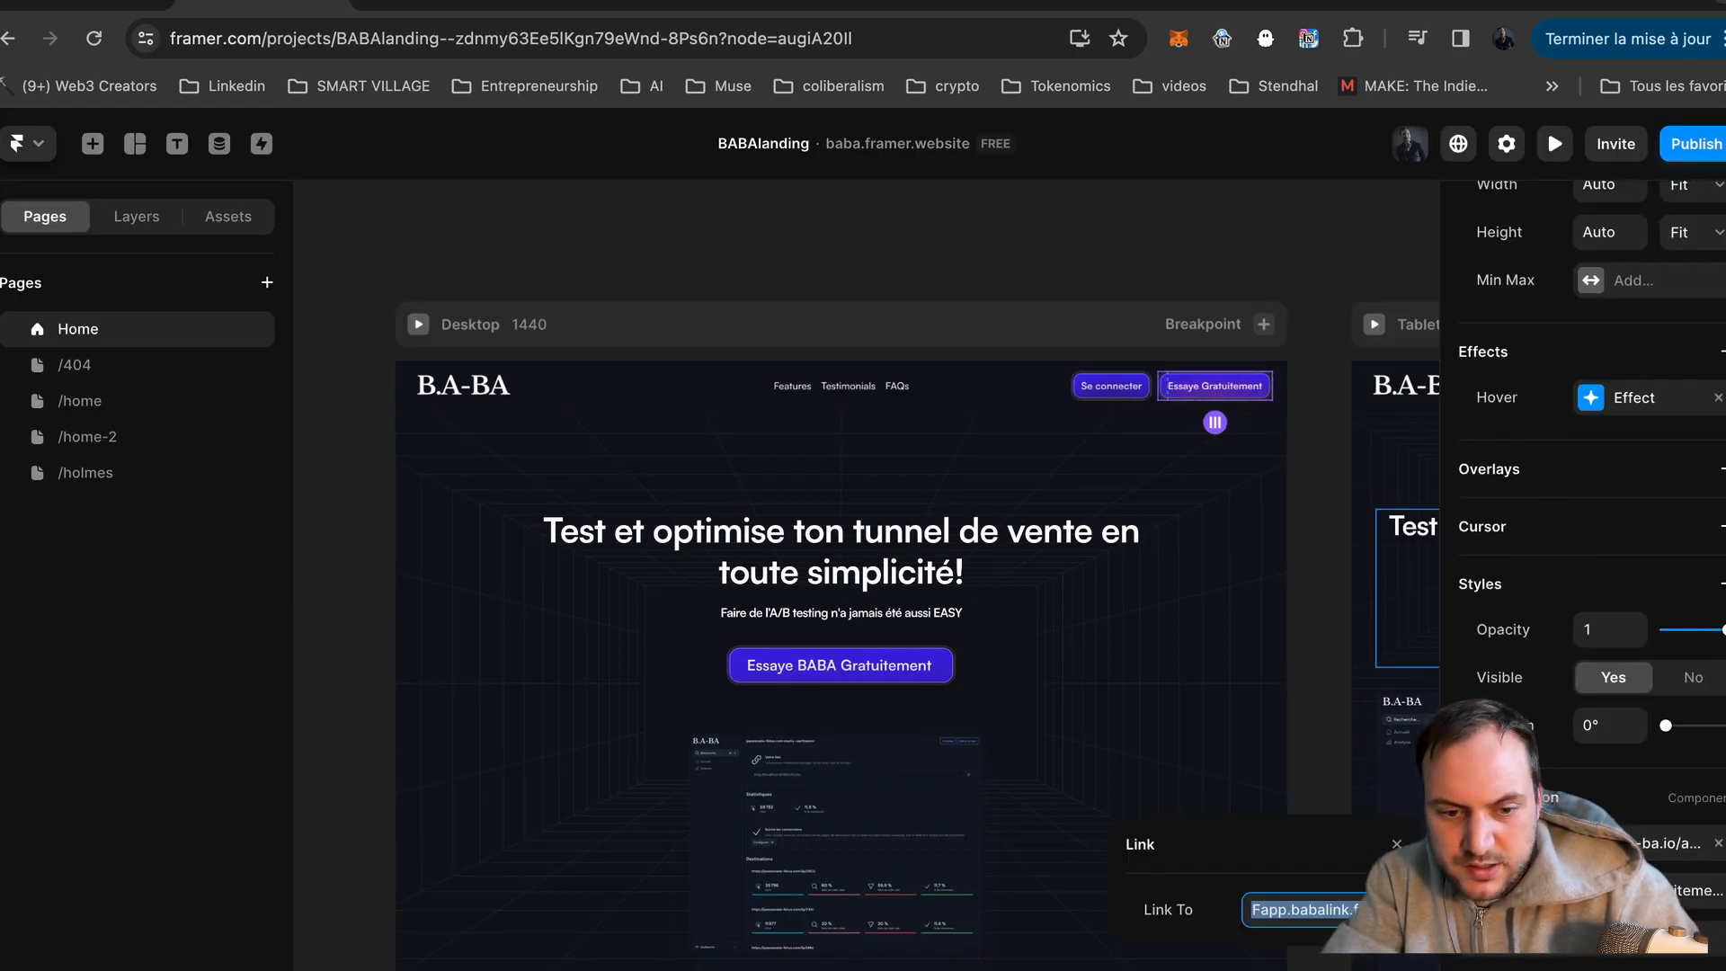
text(c)
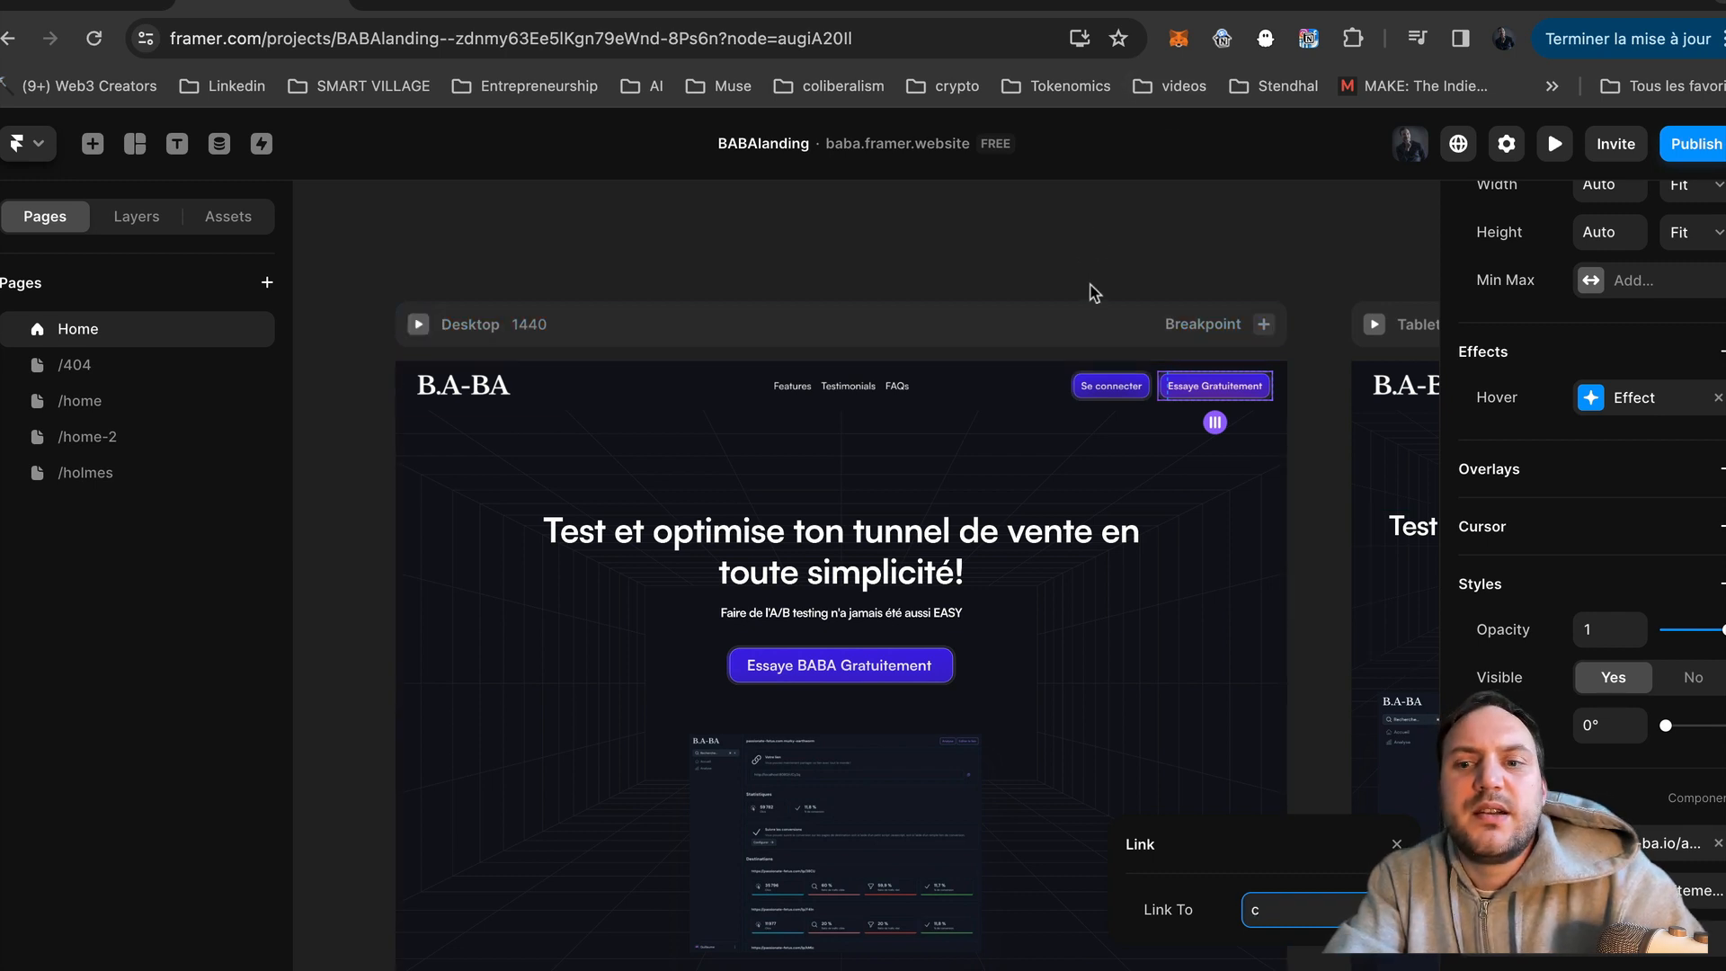
click(1113, 265)
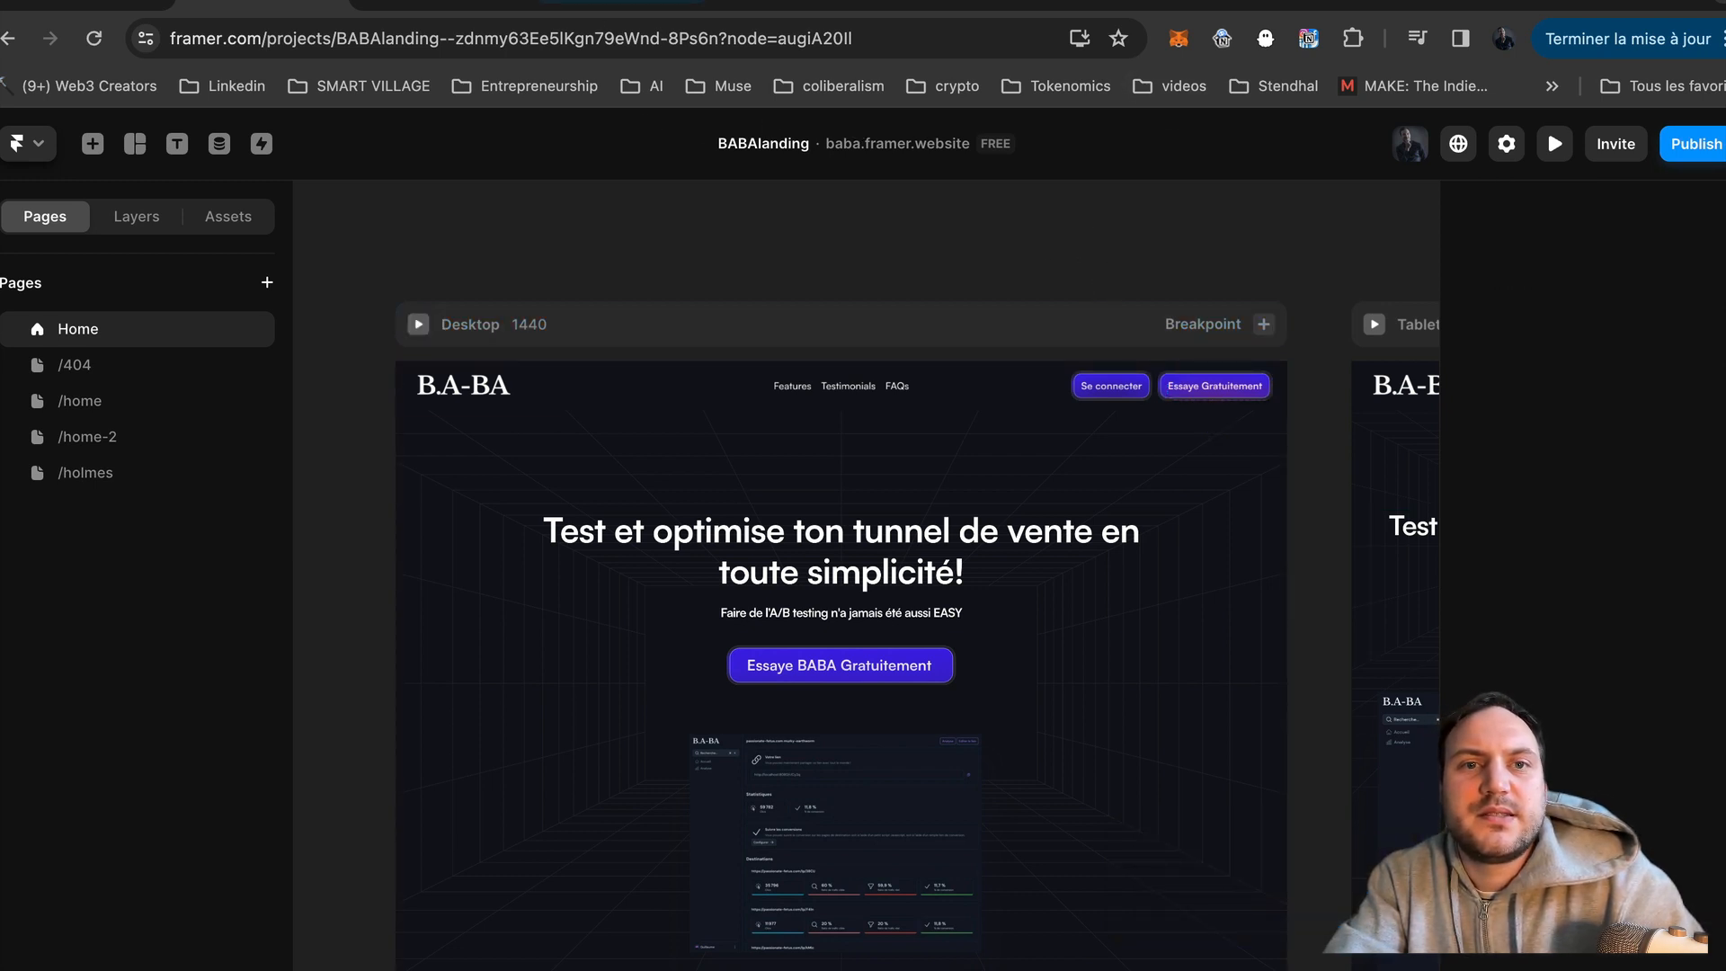
click(629, 11)
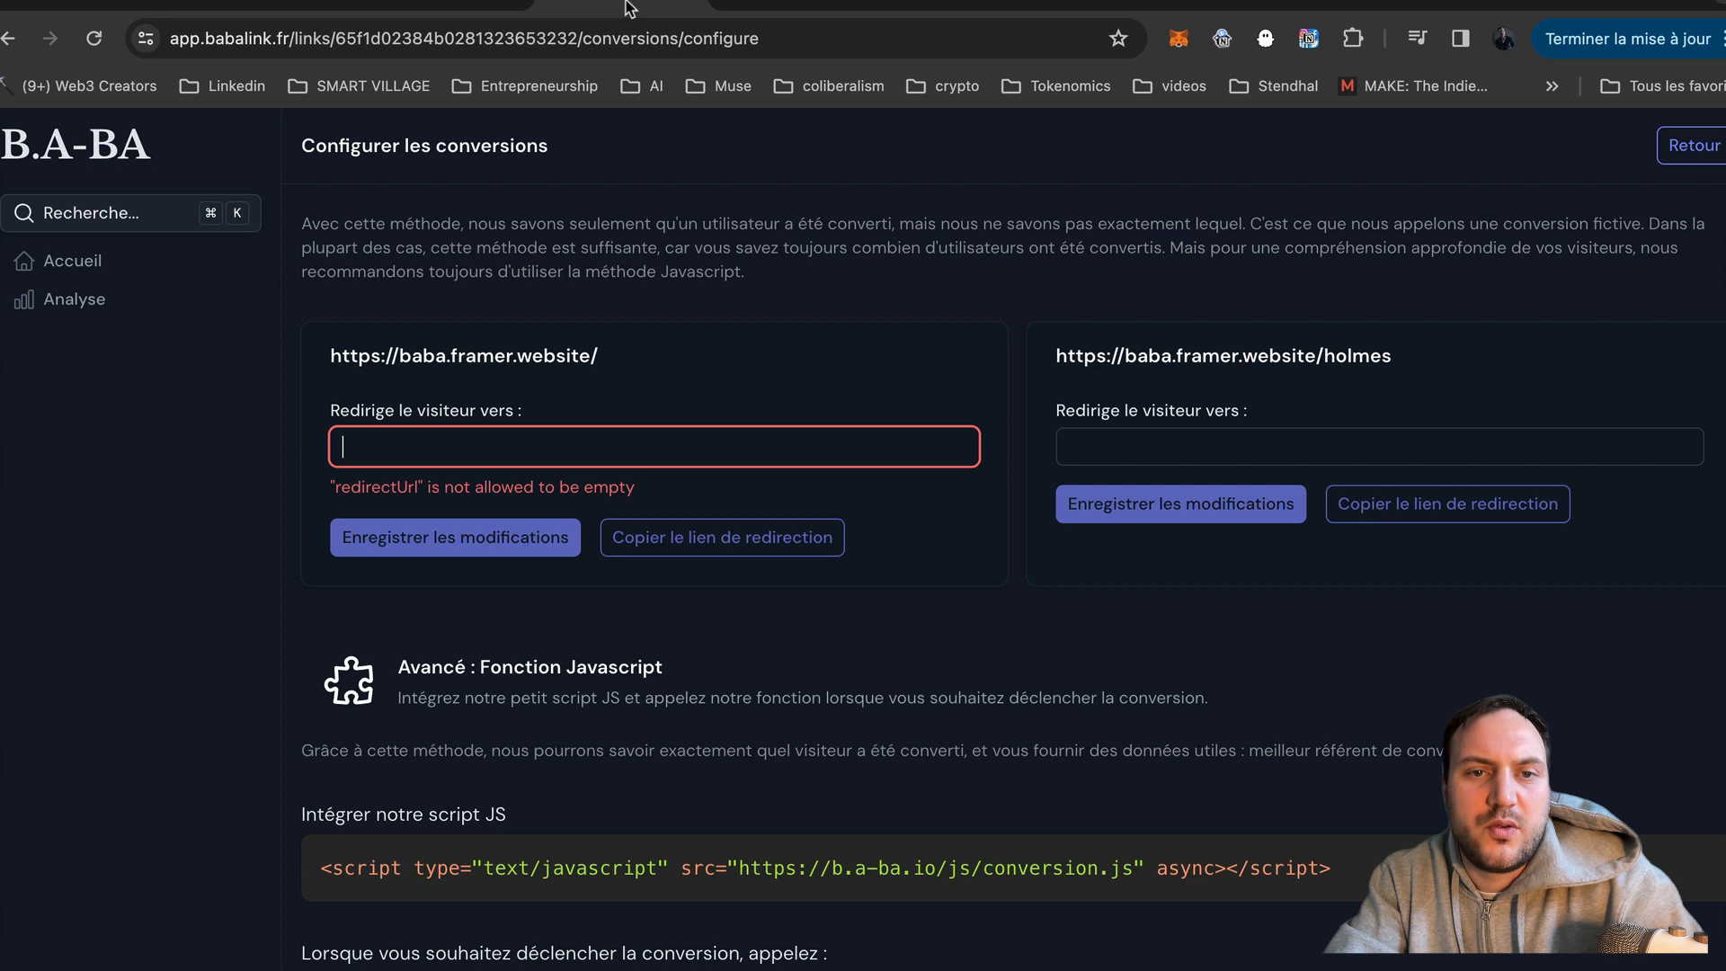
click(585, 455)
key(Down)
key(Down)
key(Return)
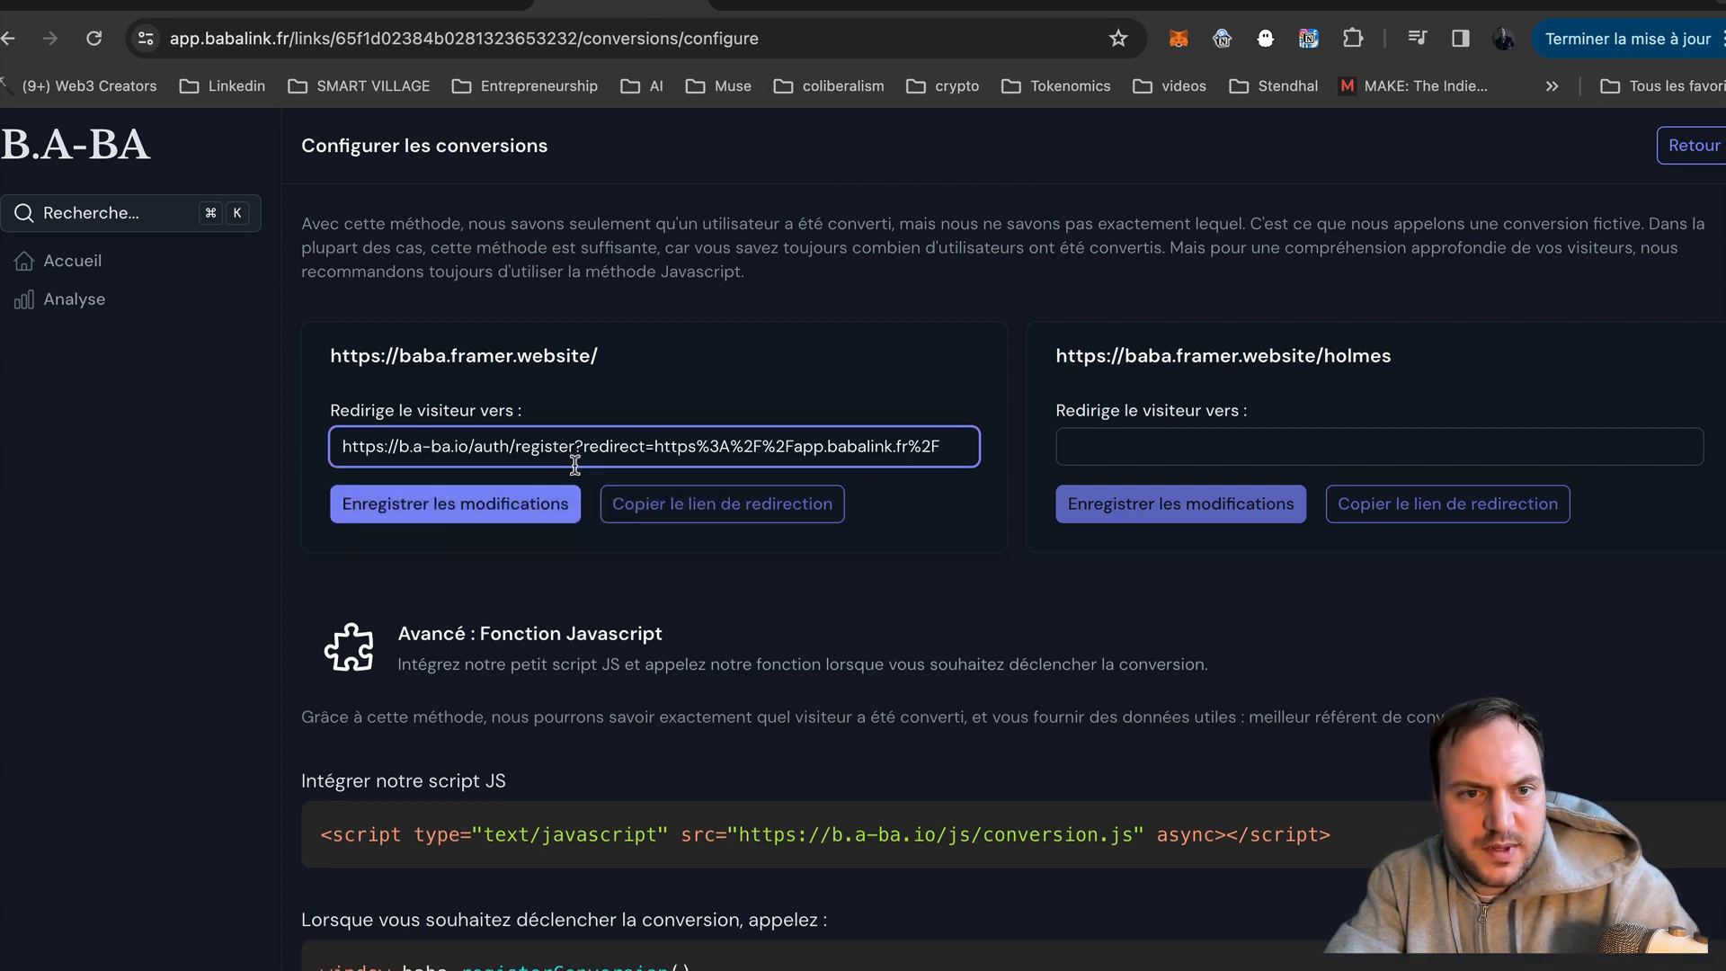
click(486, 505)
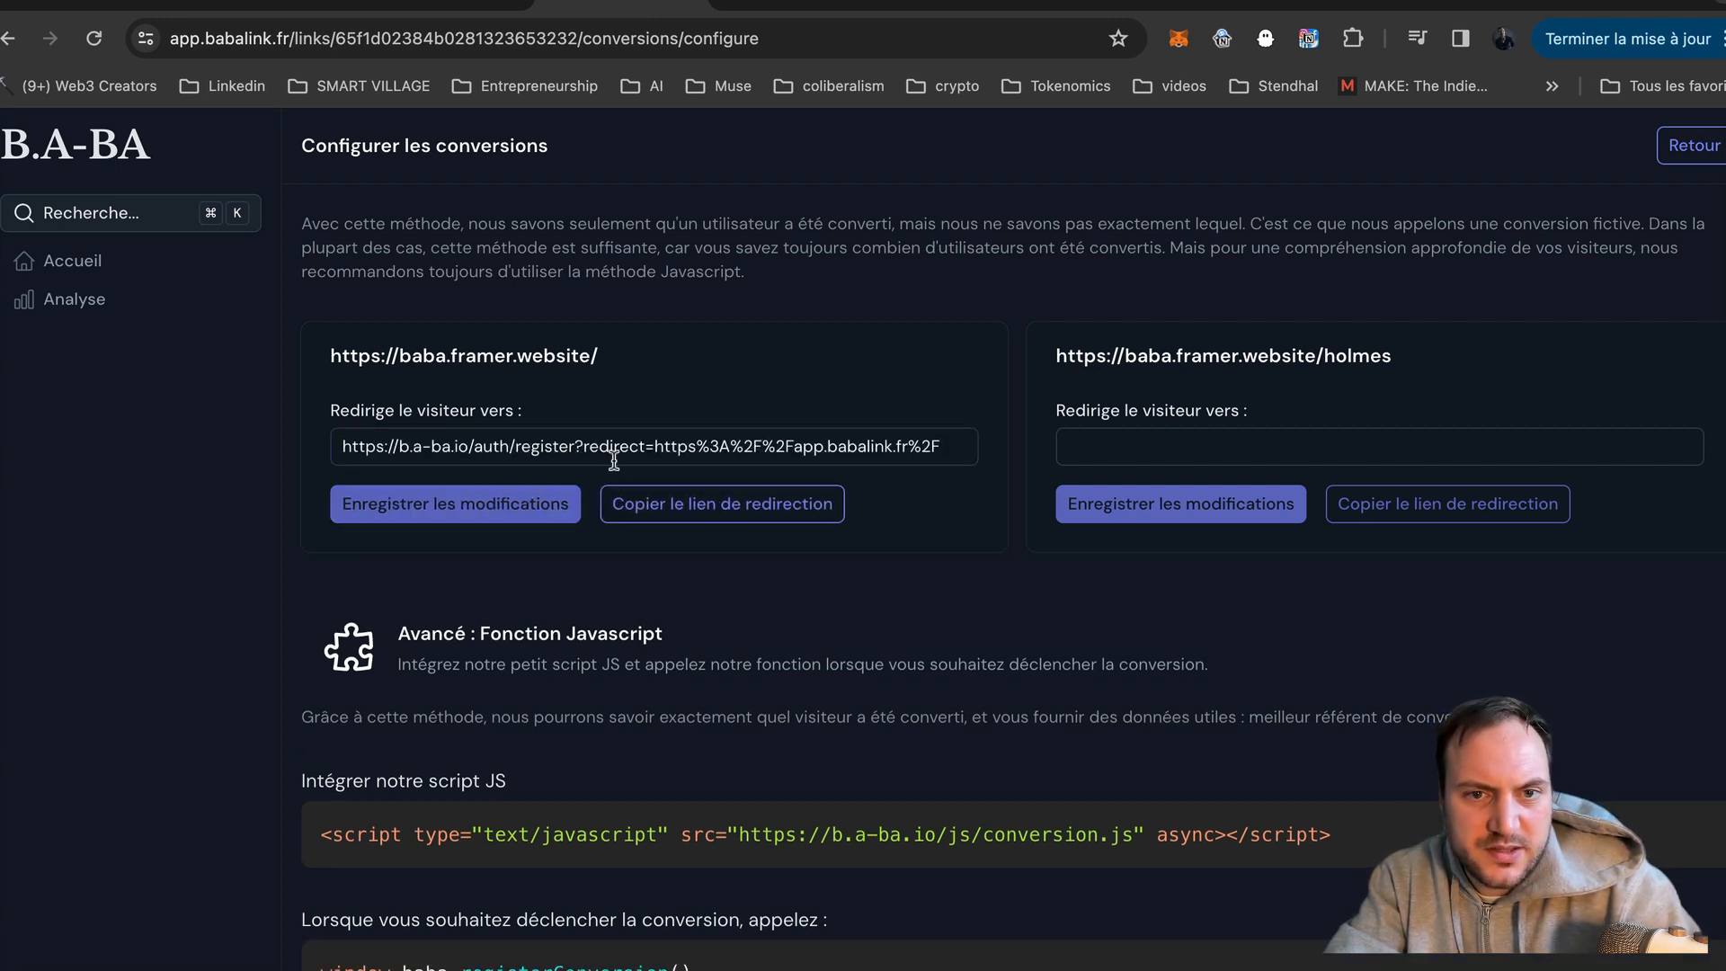
click(1131, 462)
key(Down)
key(Return)
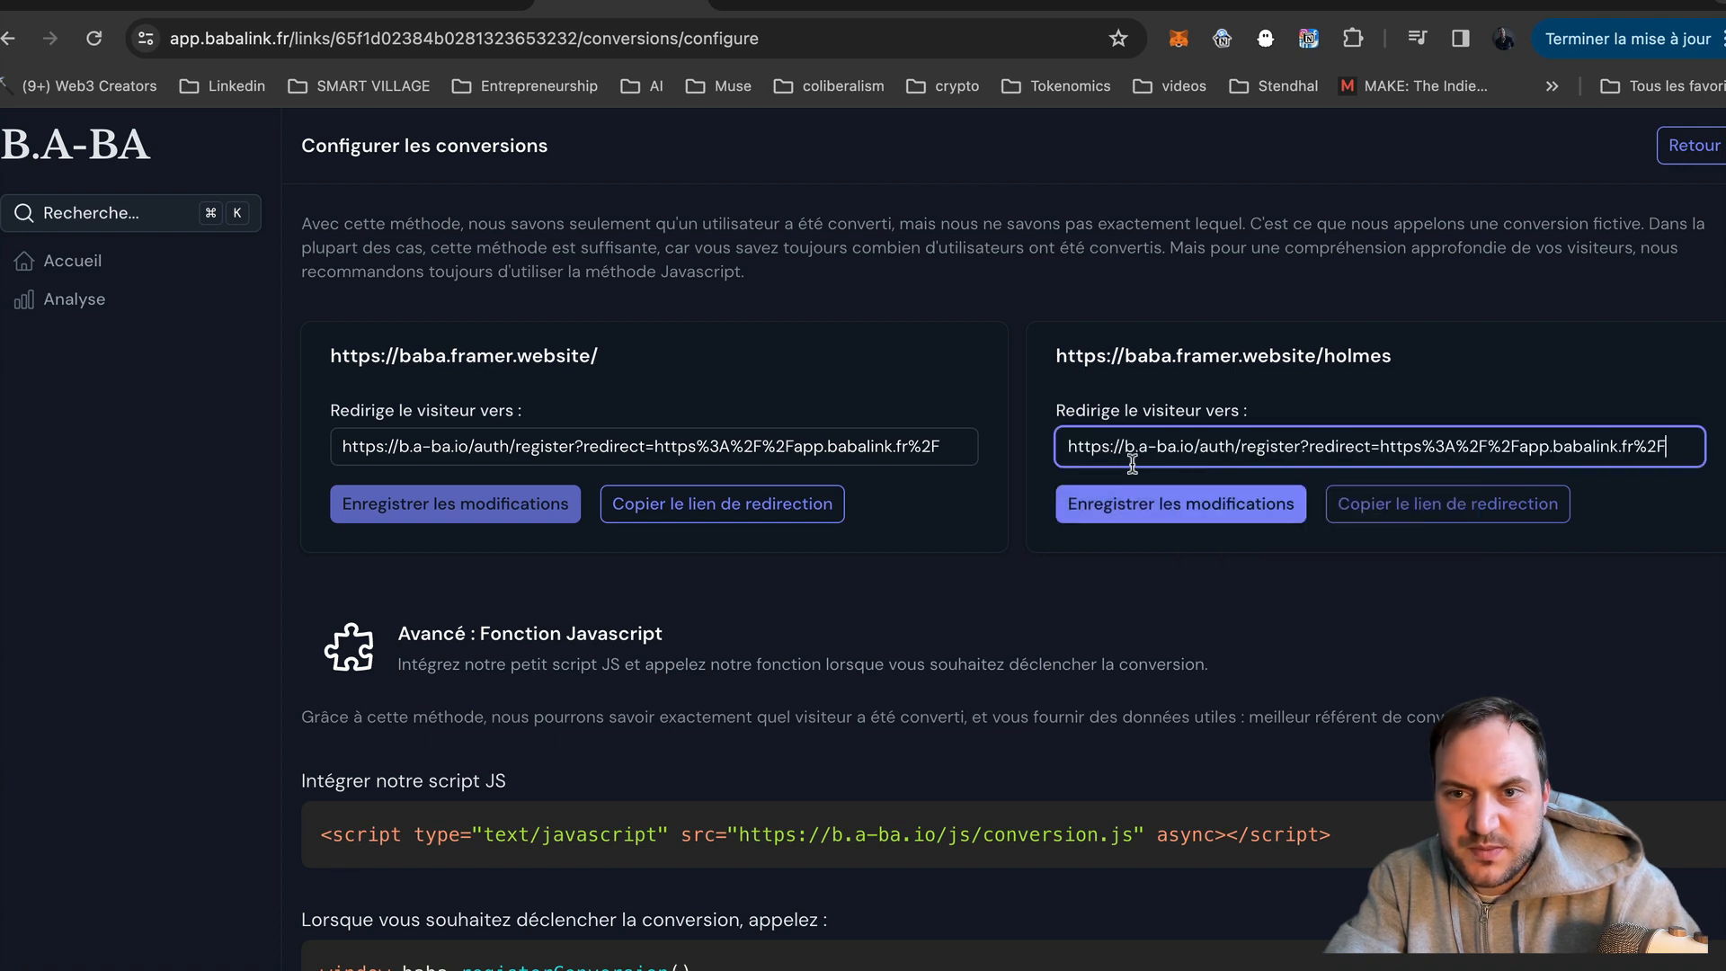
click(1200, 523)
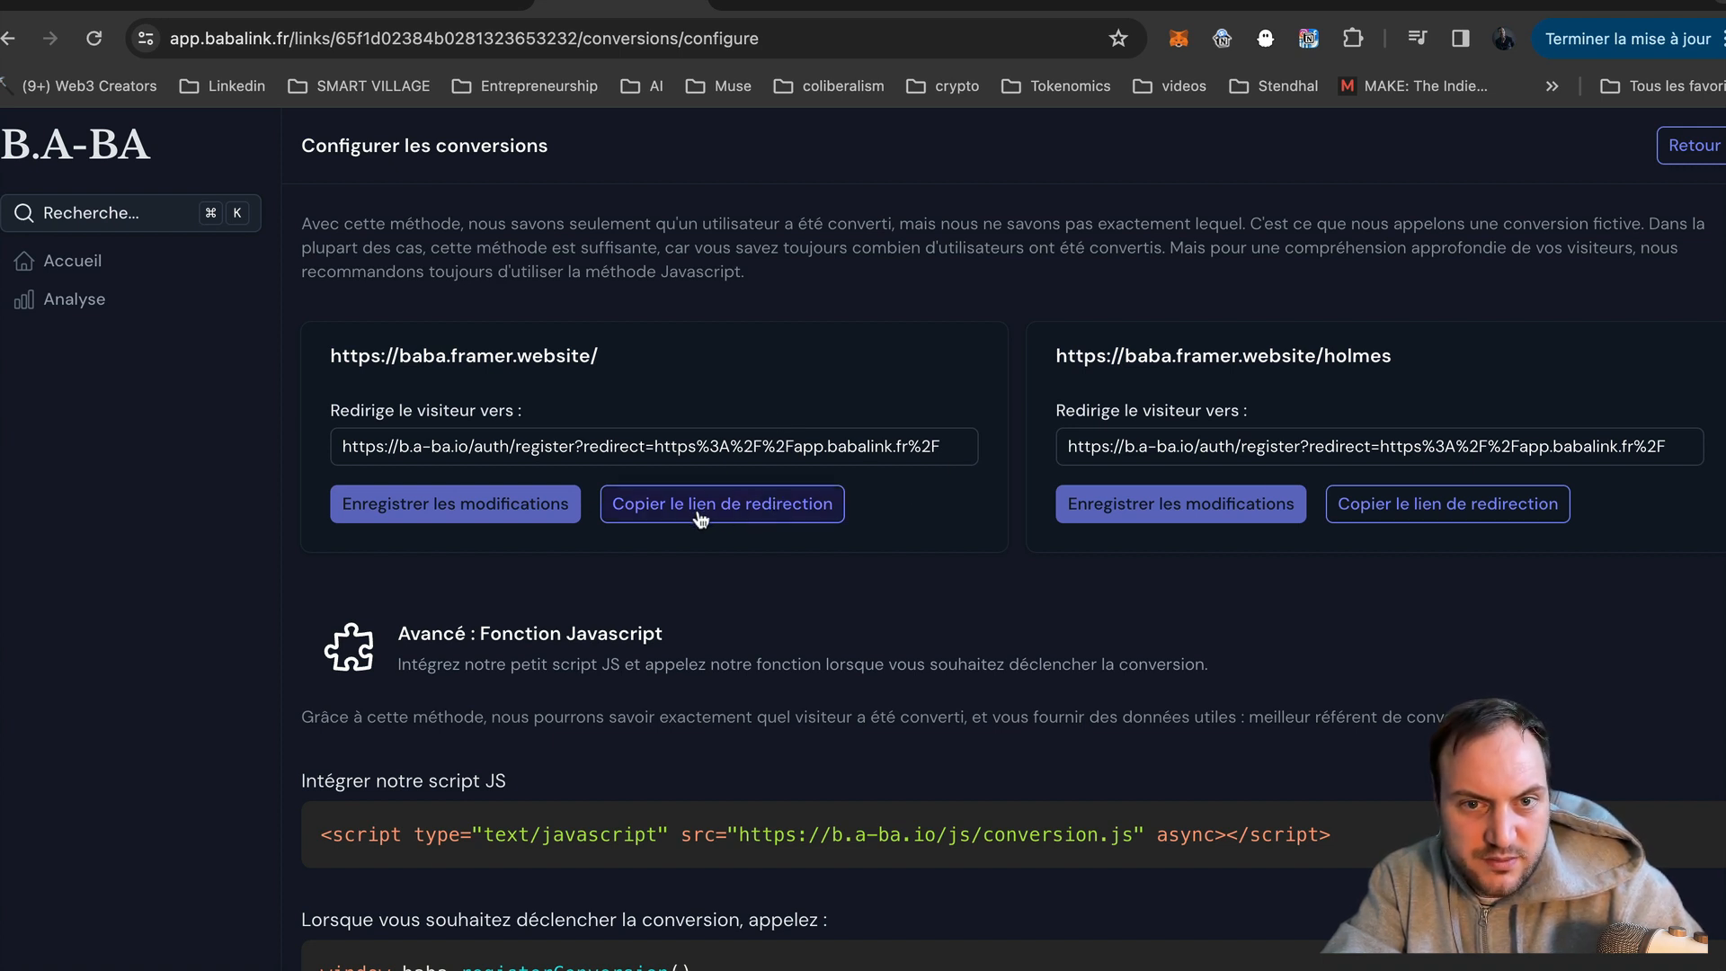
scroll(597, 422, up, 1)
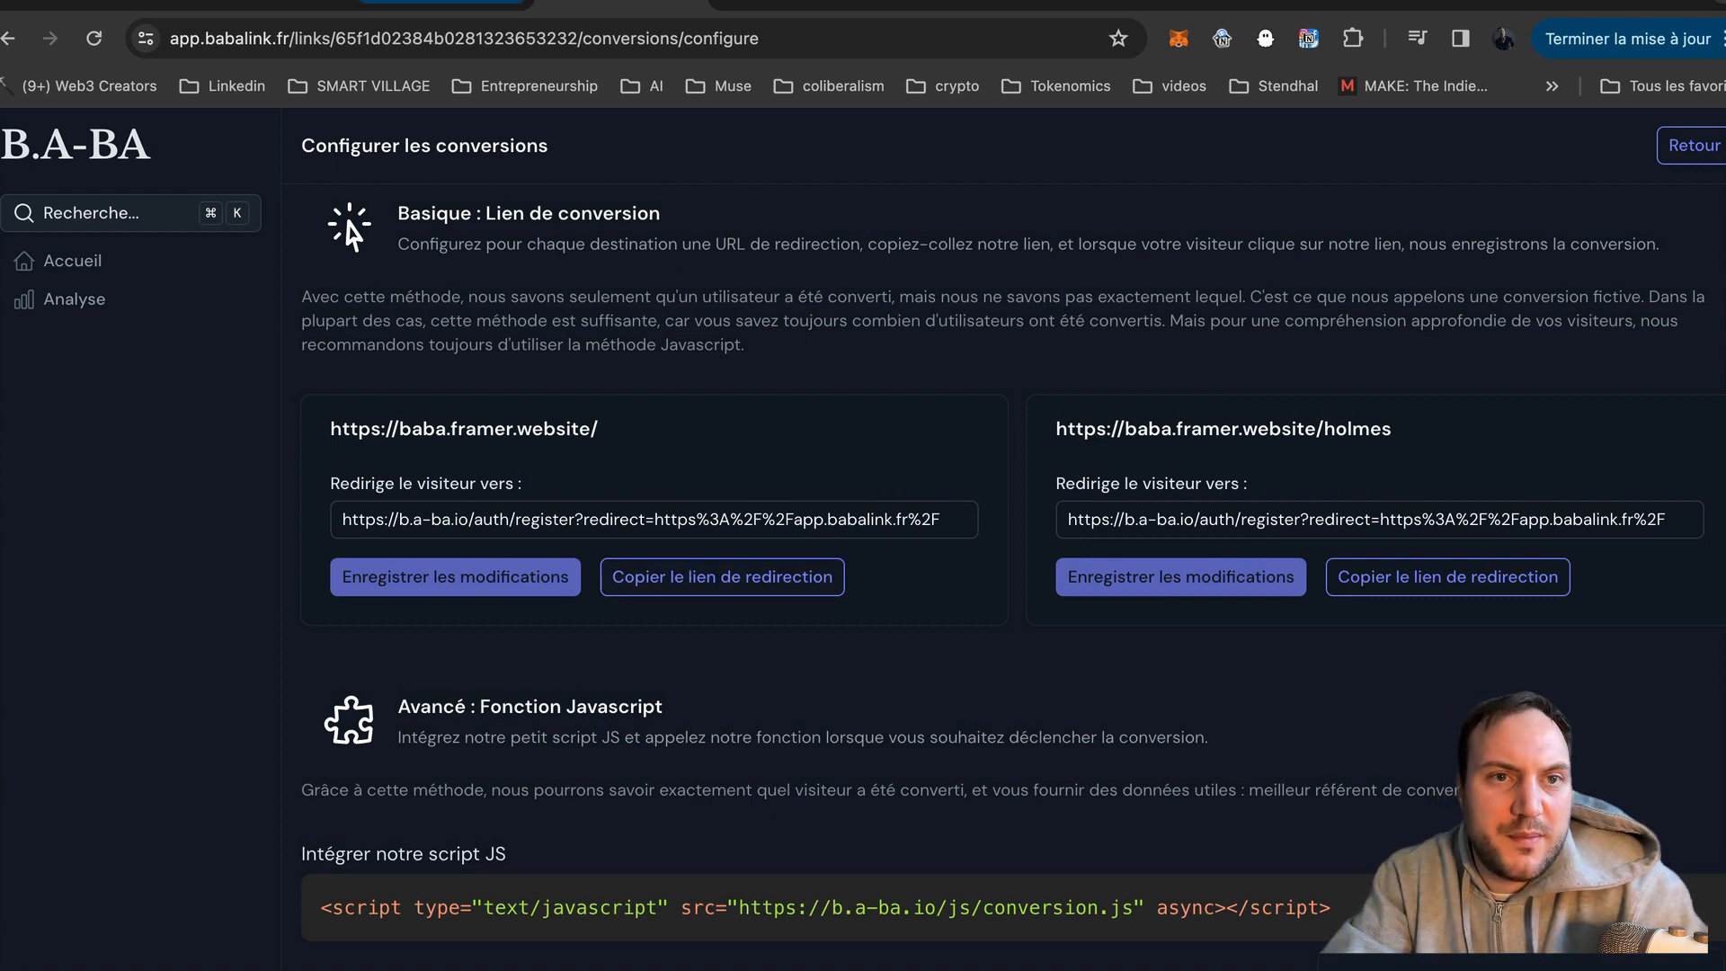
click(270, 3)
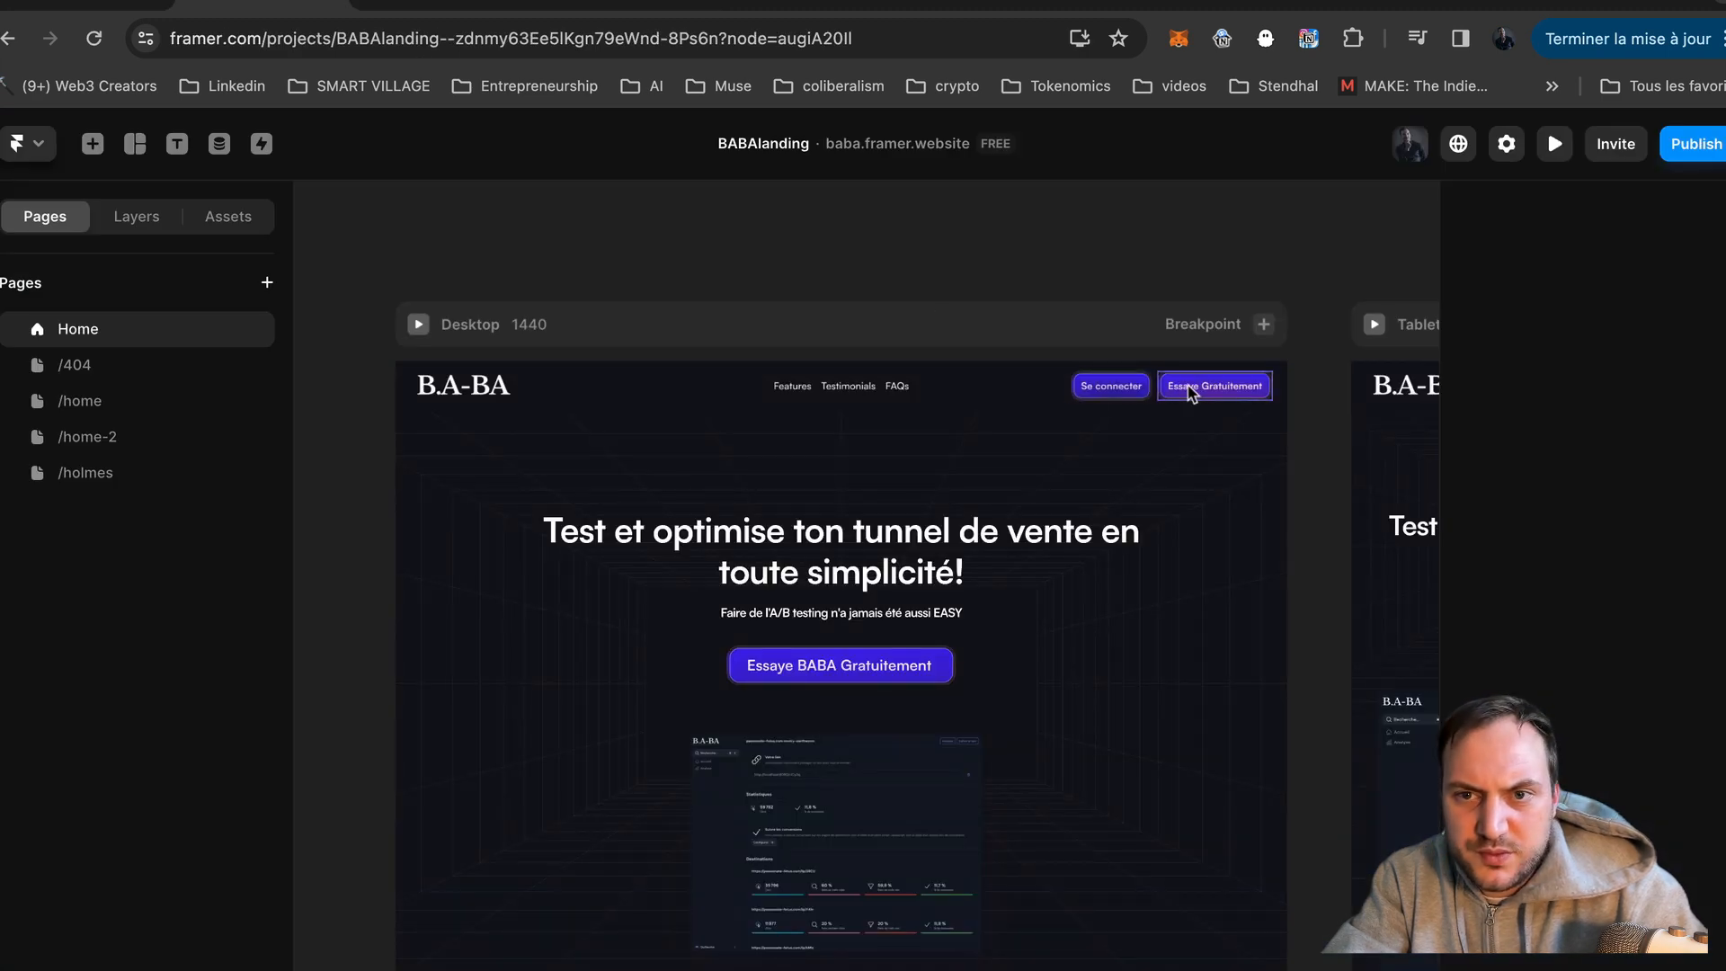
click(1200, 393)
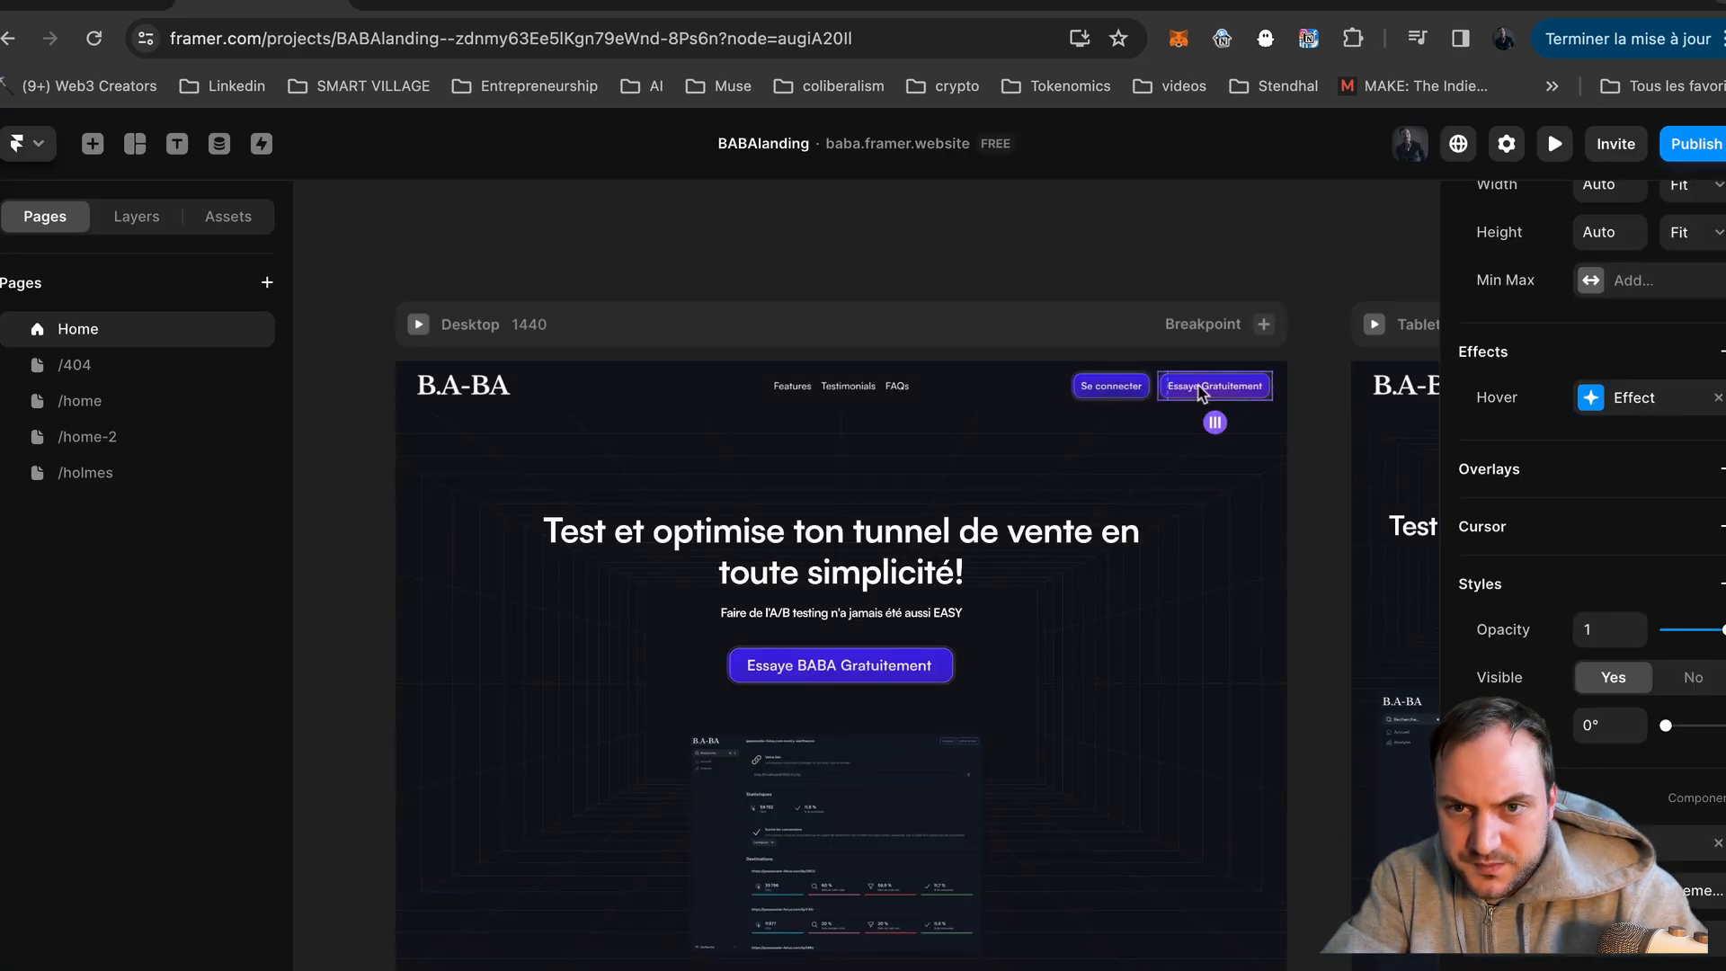
click(1661, 847)
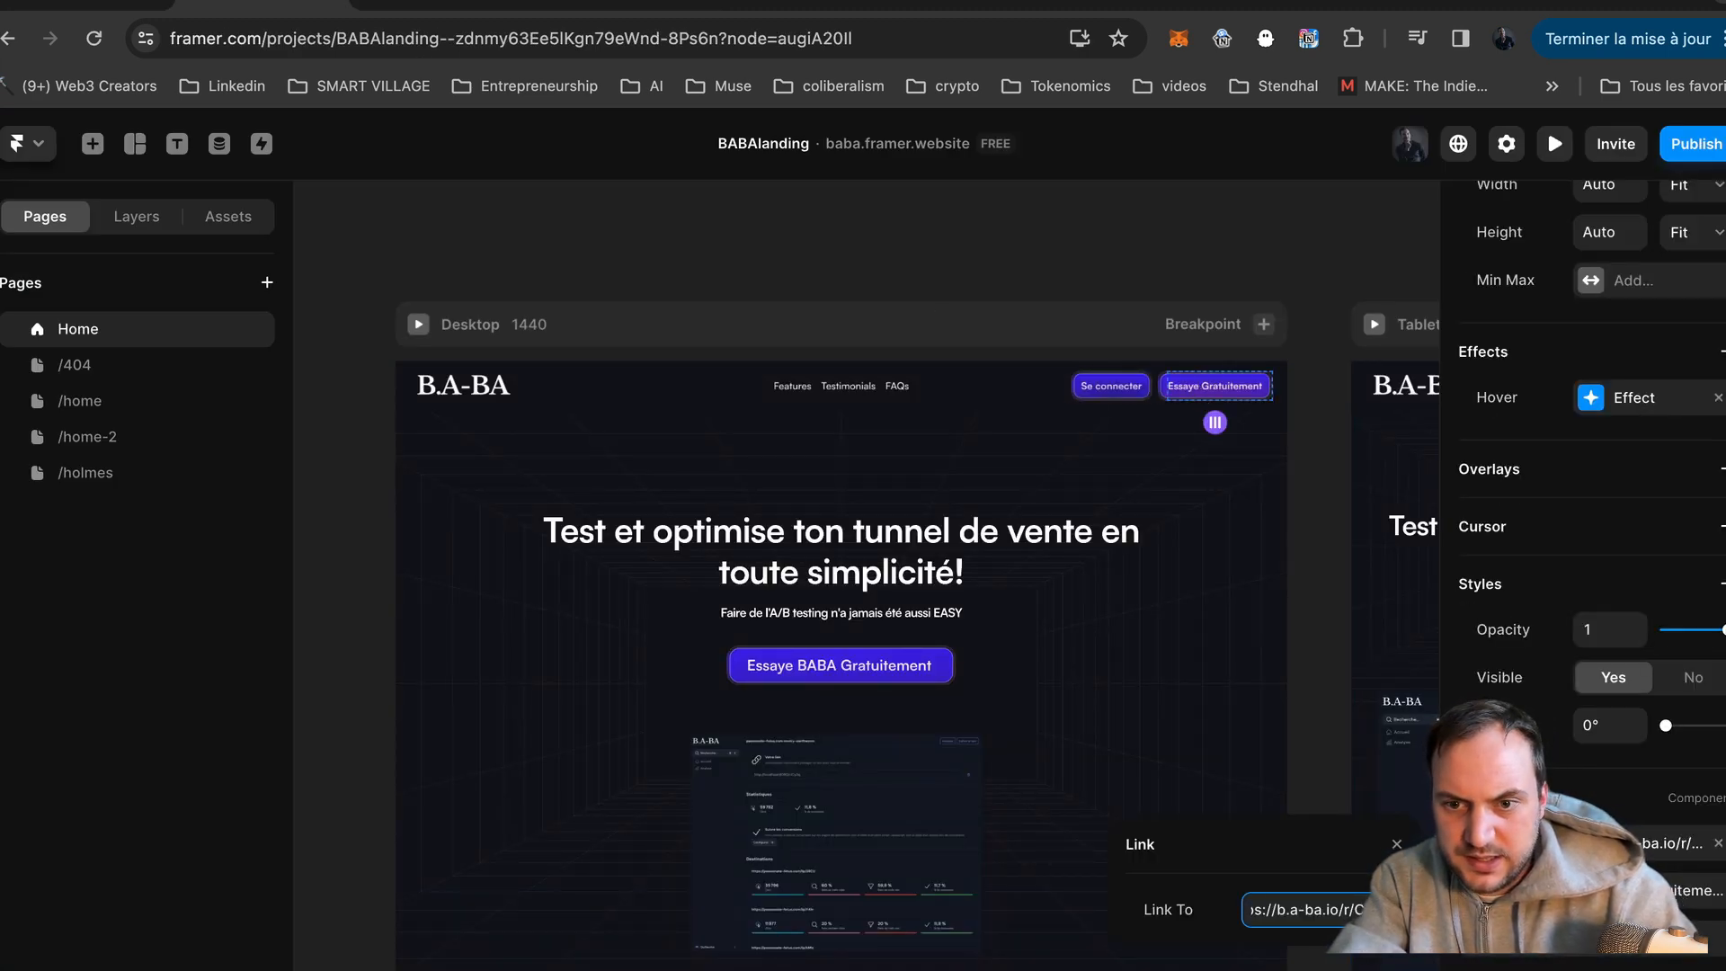
Step: Replace the link of the Essaye BABA Gratuitement hero button on the Home page with the copied B.A-BA redirect link
click(906, 666)
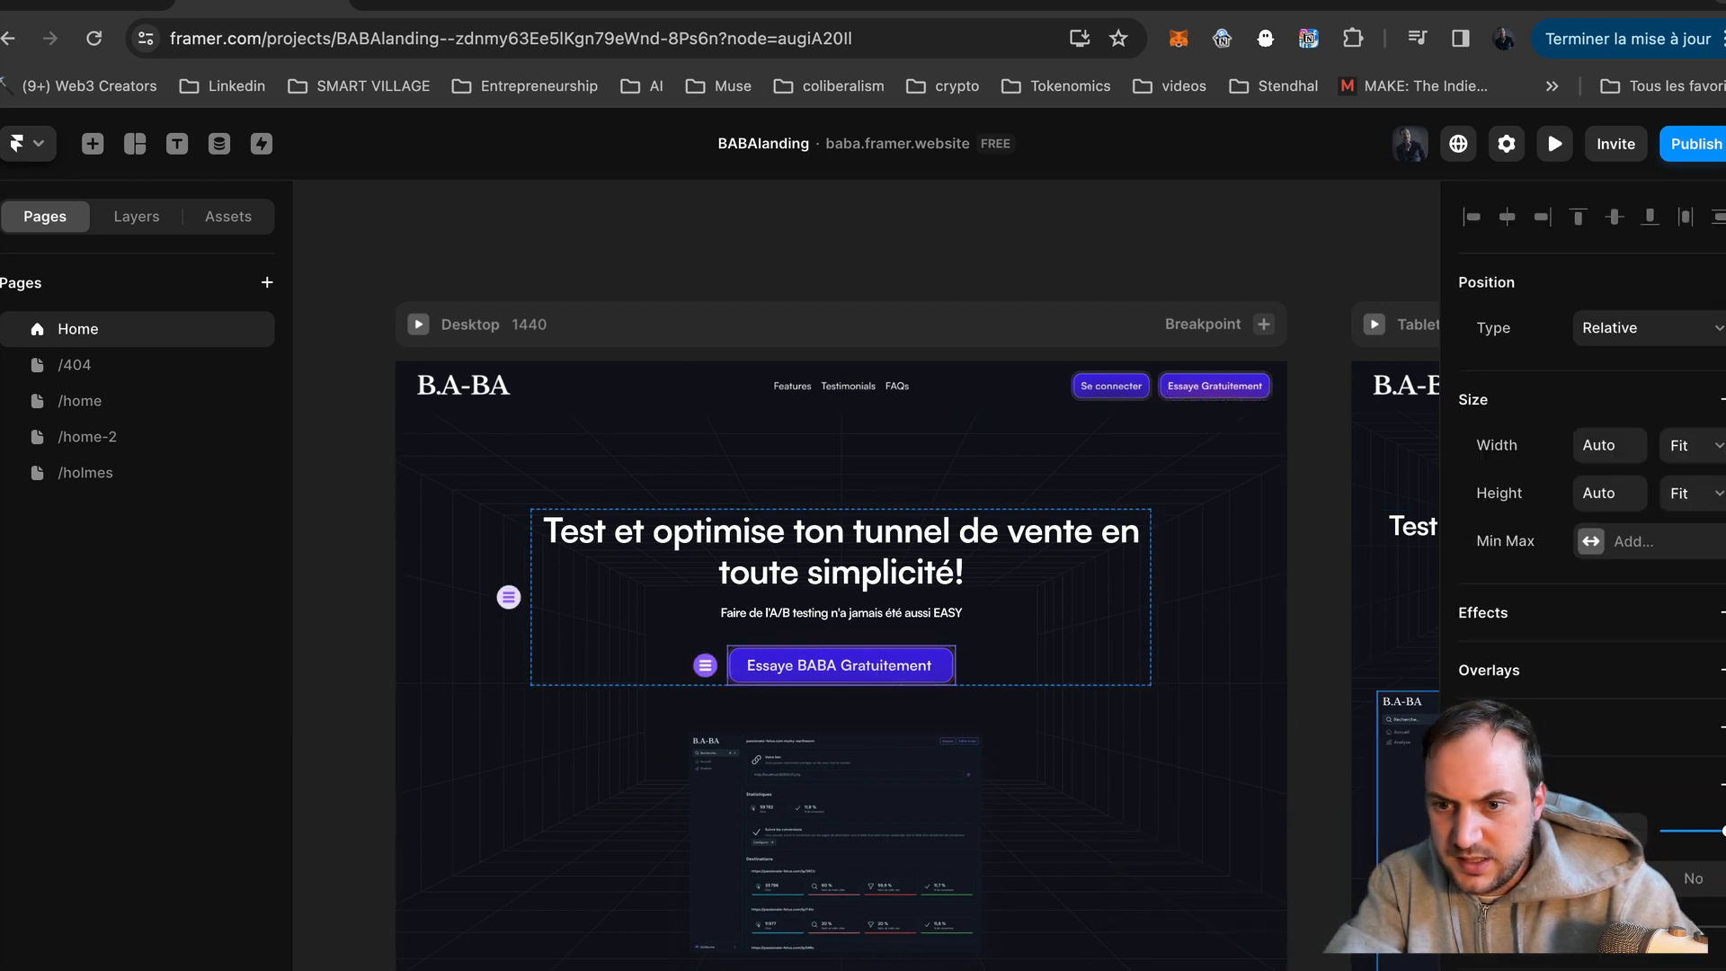
scroll(1663, 797, down, 3)
click(1664, 797)
key(super+v)
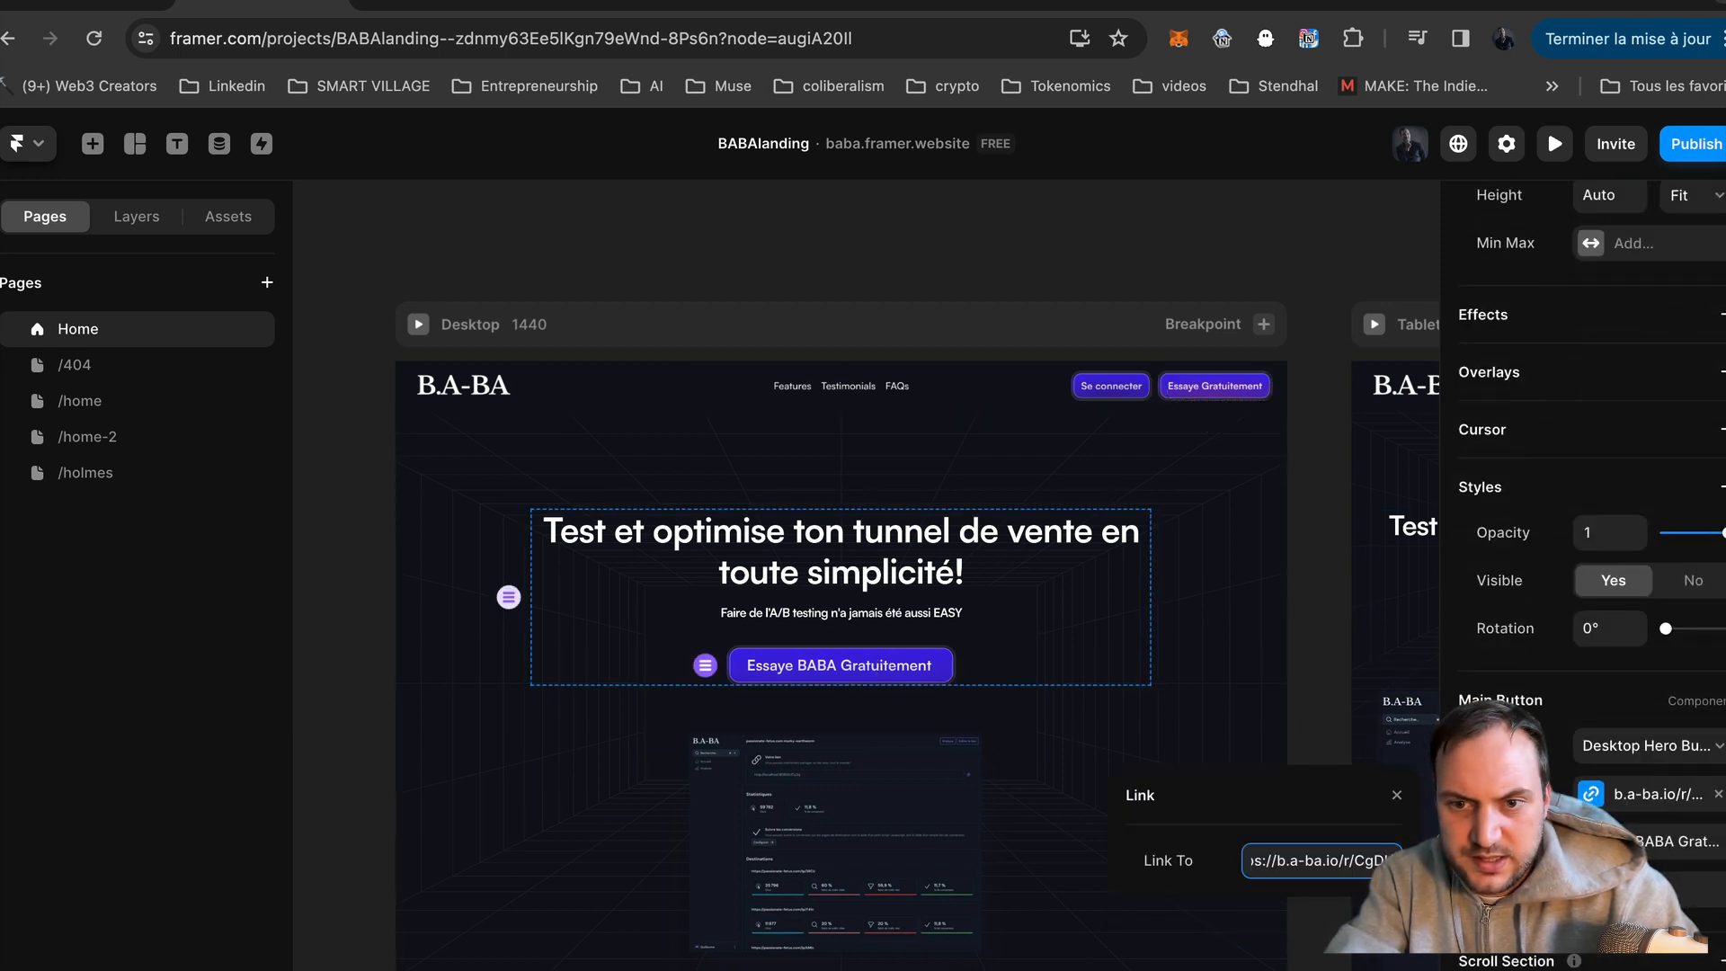
click(1140, 769)
click(1163, 732)
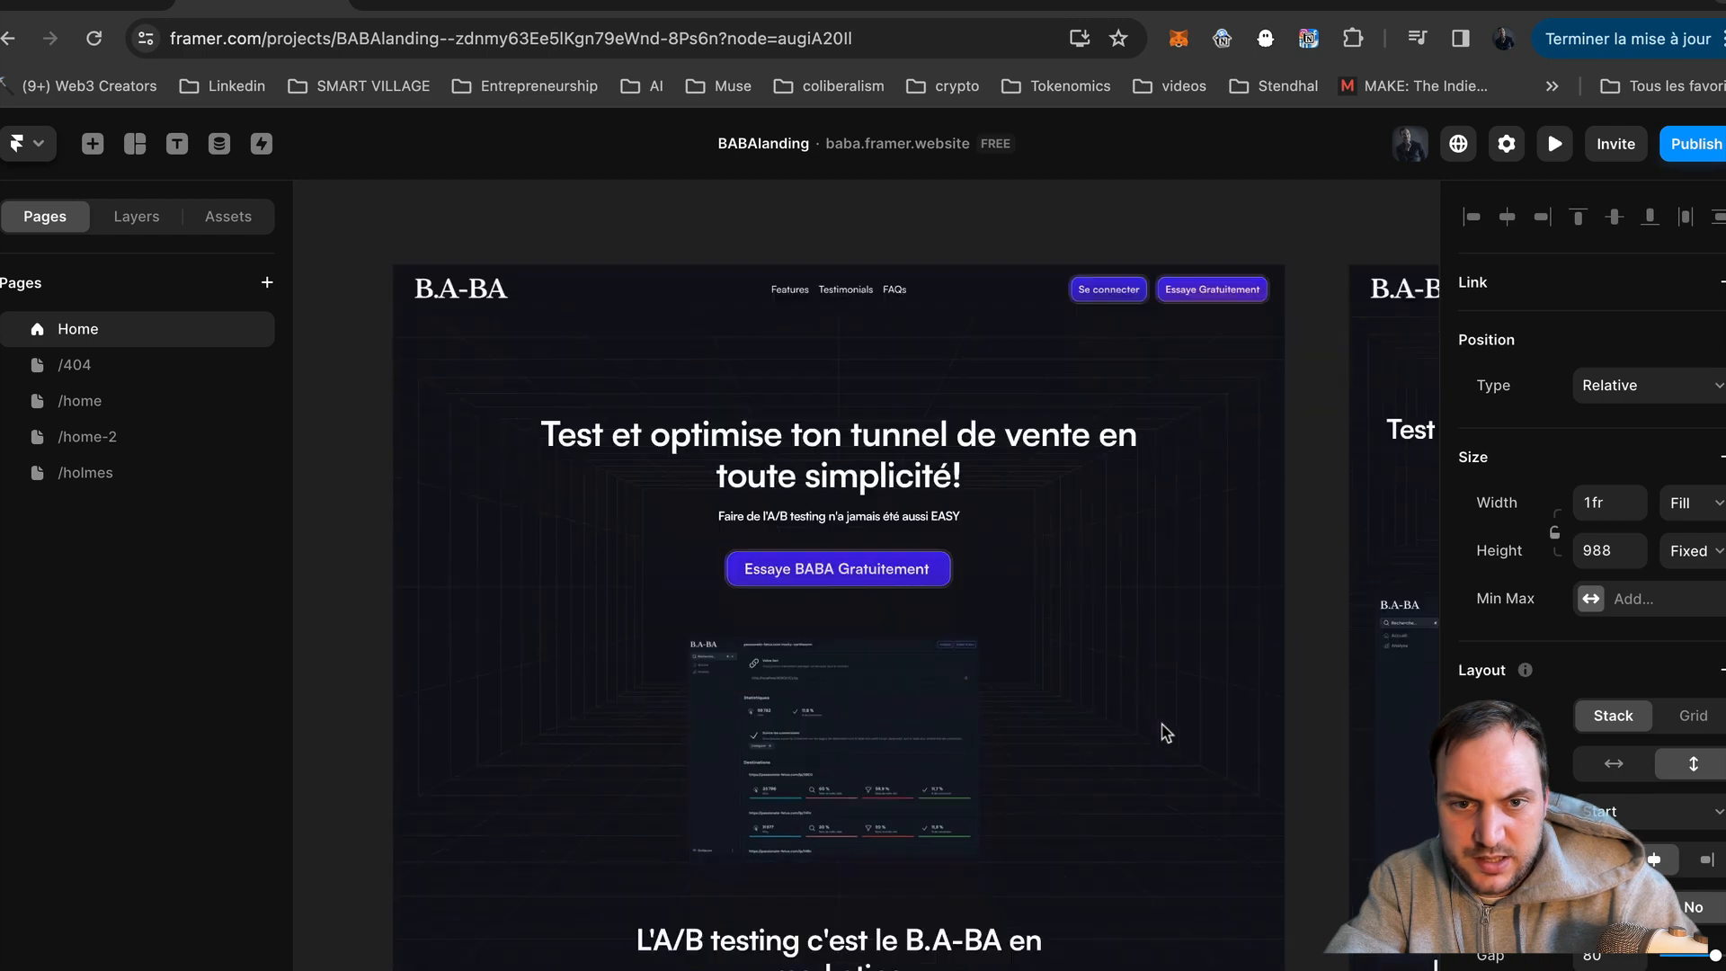
Step: Replace the link of the Passe du Beta à l'Alpha button under the Home page's LinkedIn-style post with the copied redirect link
scroll(916, 551, down, 10)
click(685, 358)
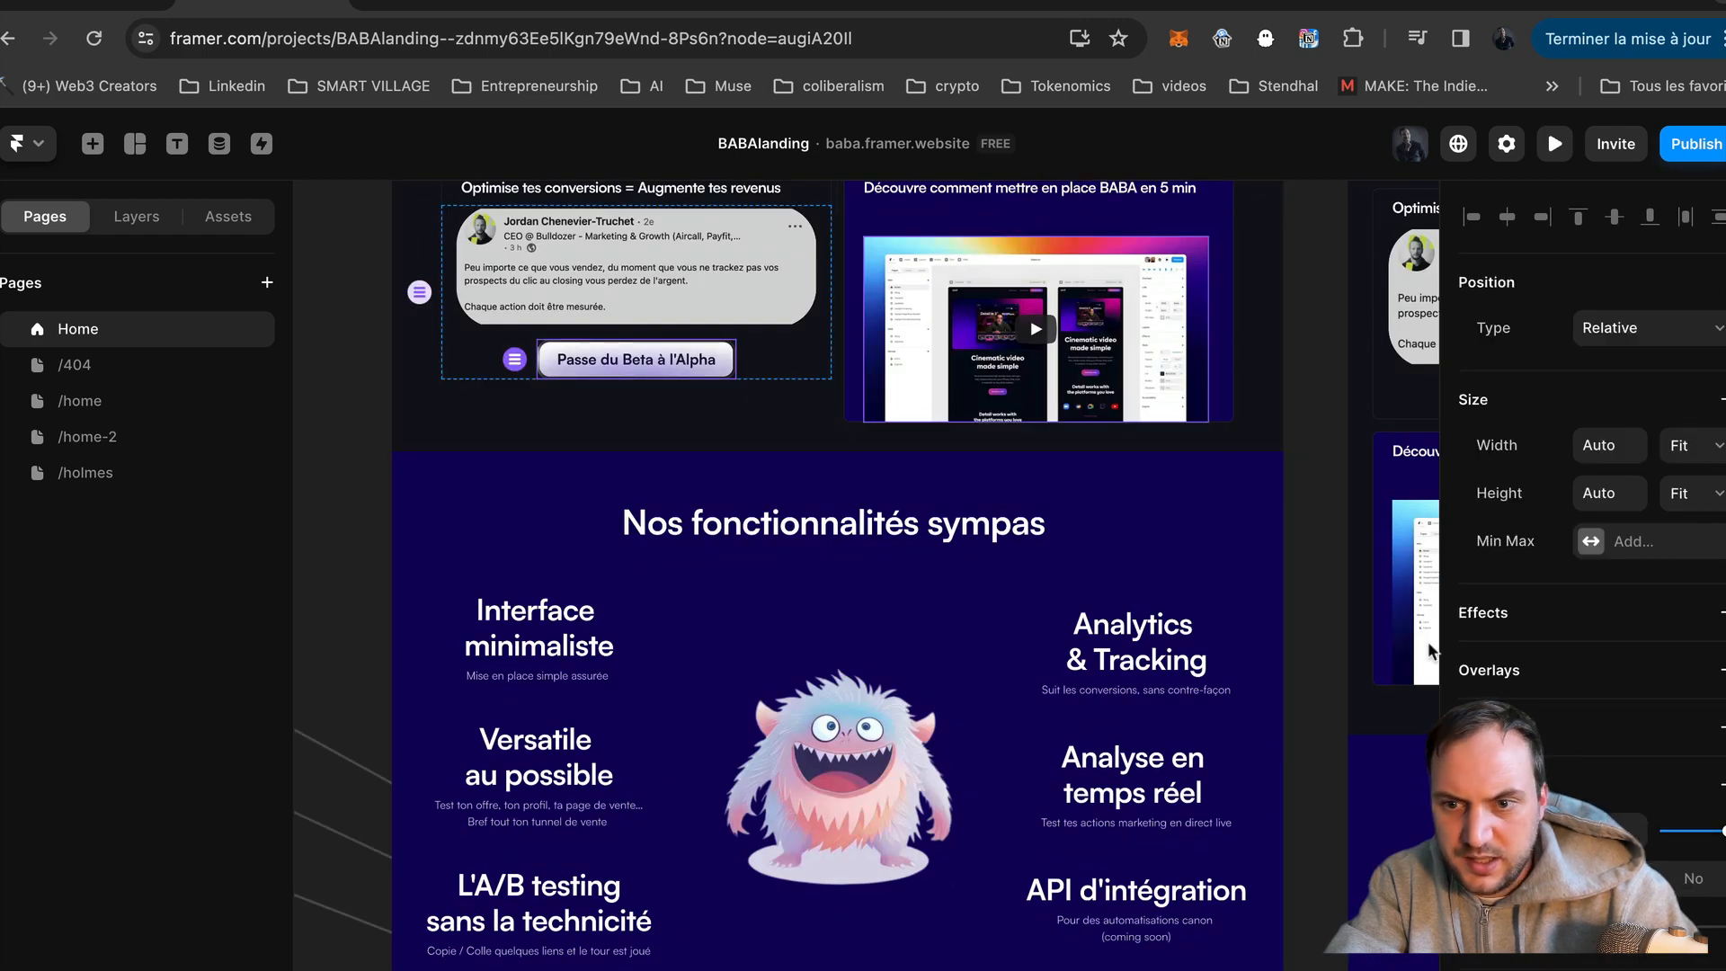
scroll(1552, 788, down, 3)
click(1697, 798)
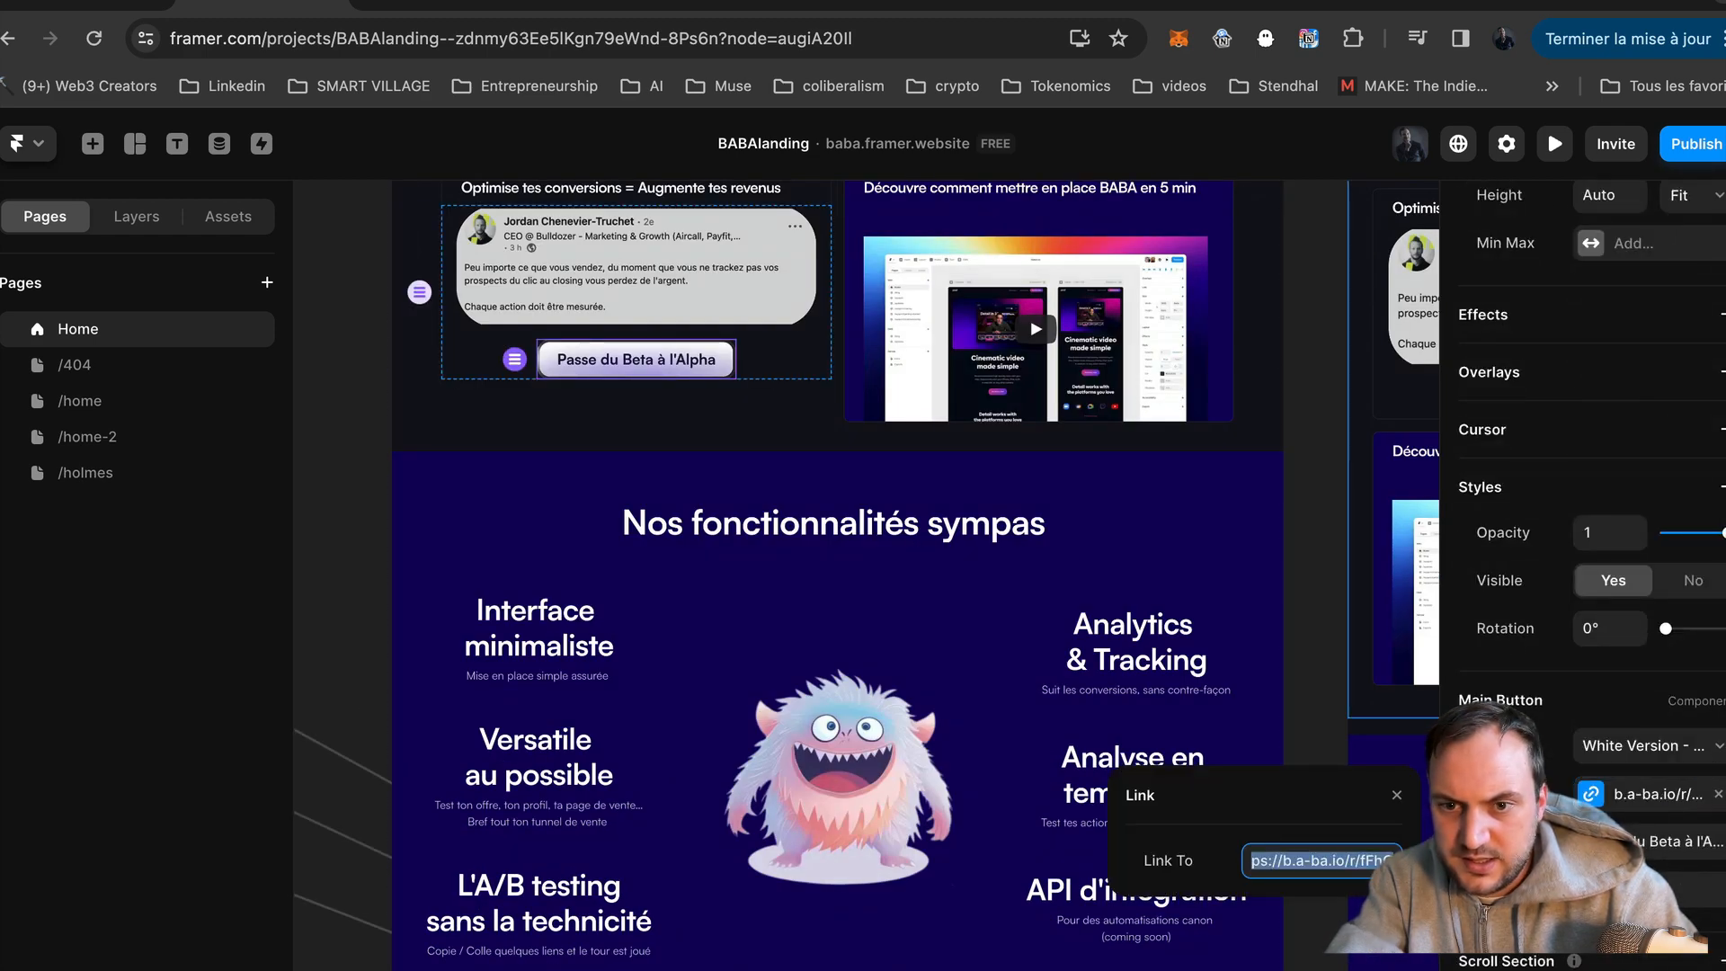
click(1312, 536)
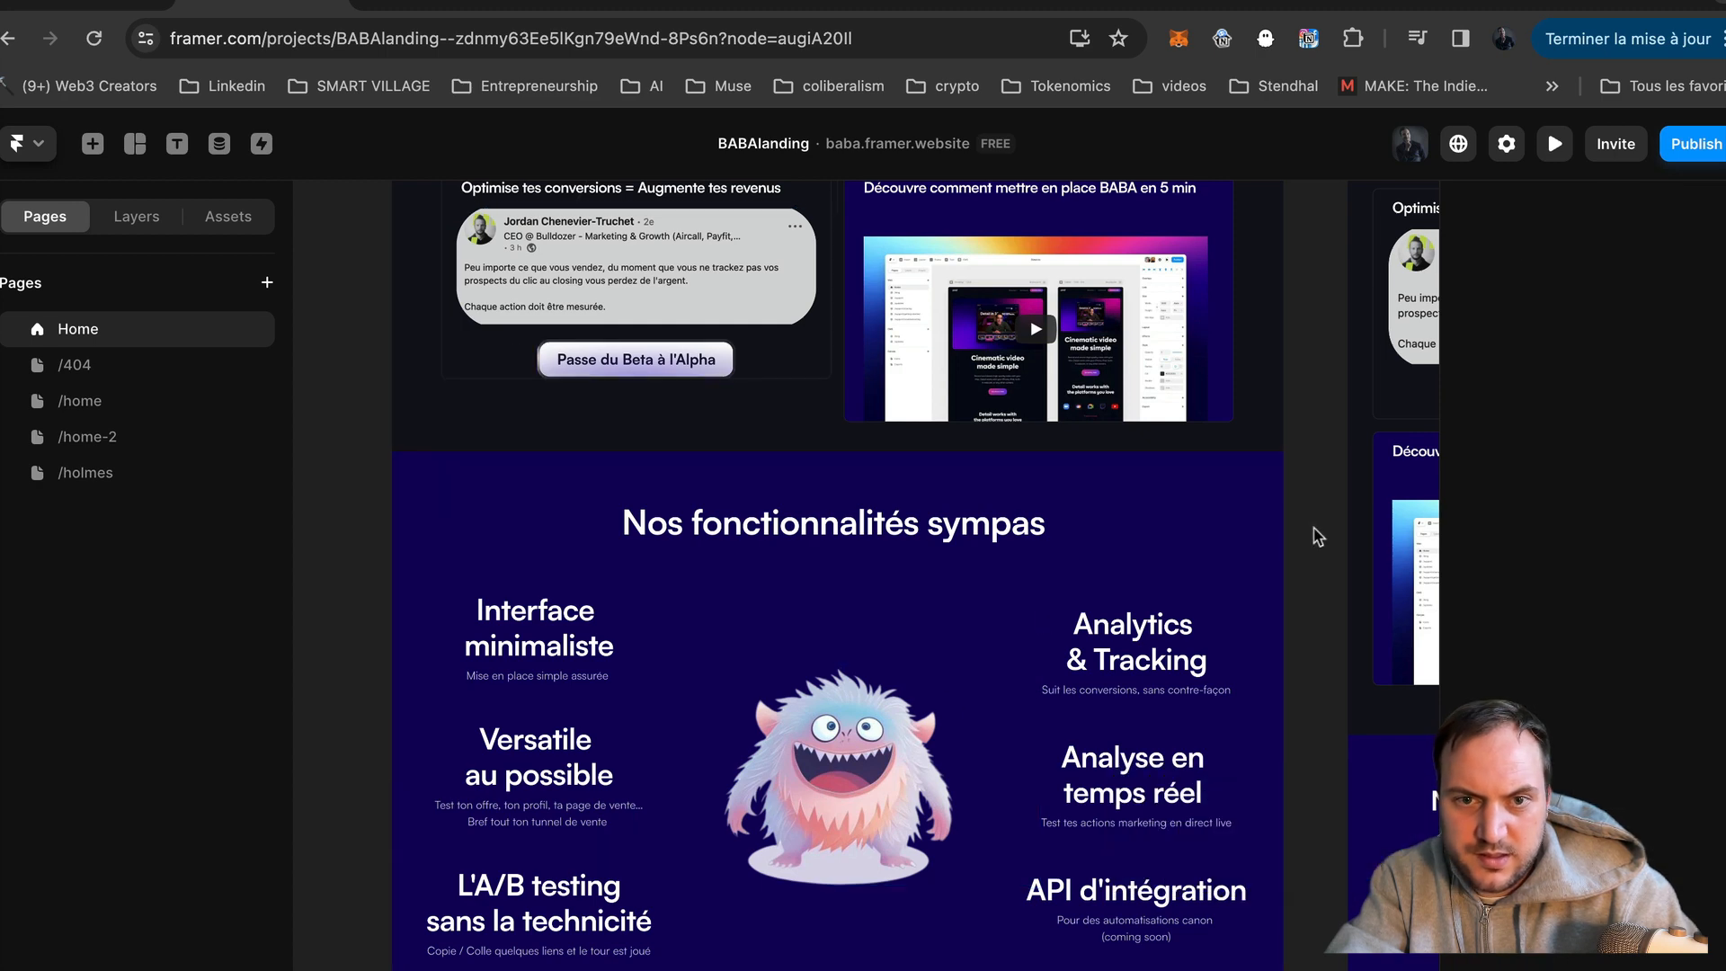
Step: Set the link of the Rejoins les button below the Home page testimonials to the copied redirect link
scroll(1310, 538, down, 8)
click(841, 698)
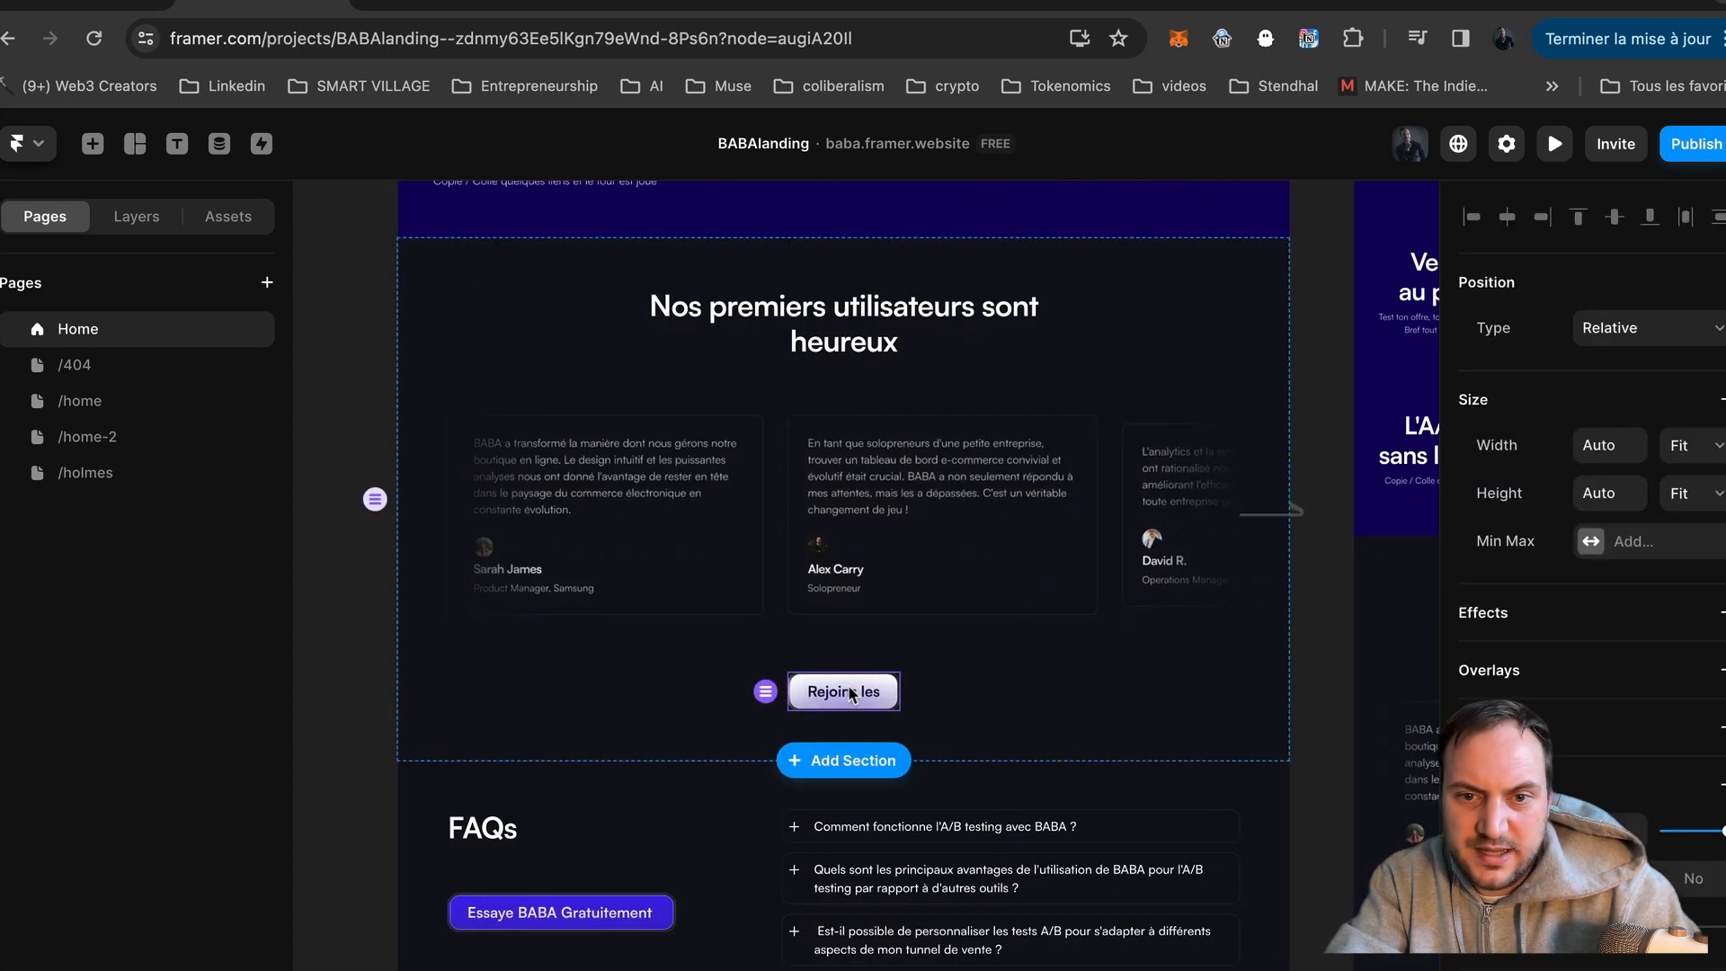
scroll(1657, 820, down, 3)
click(1655, 796)
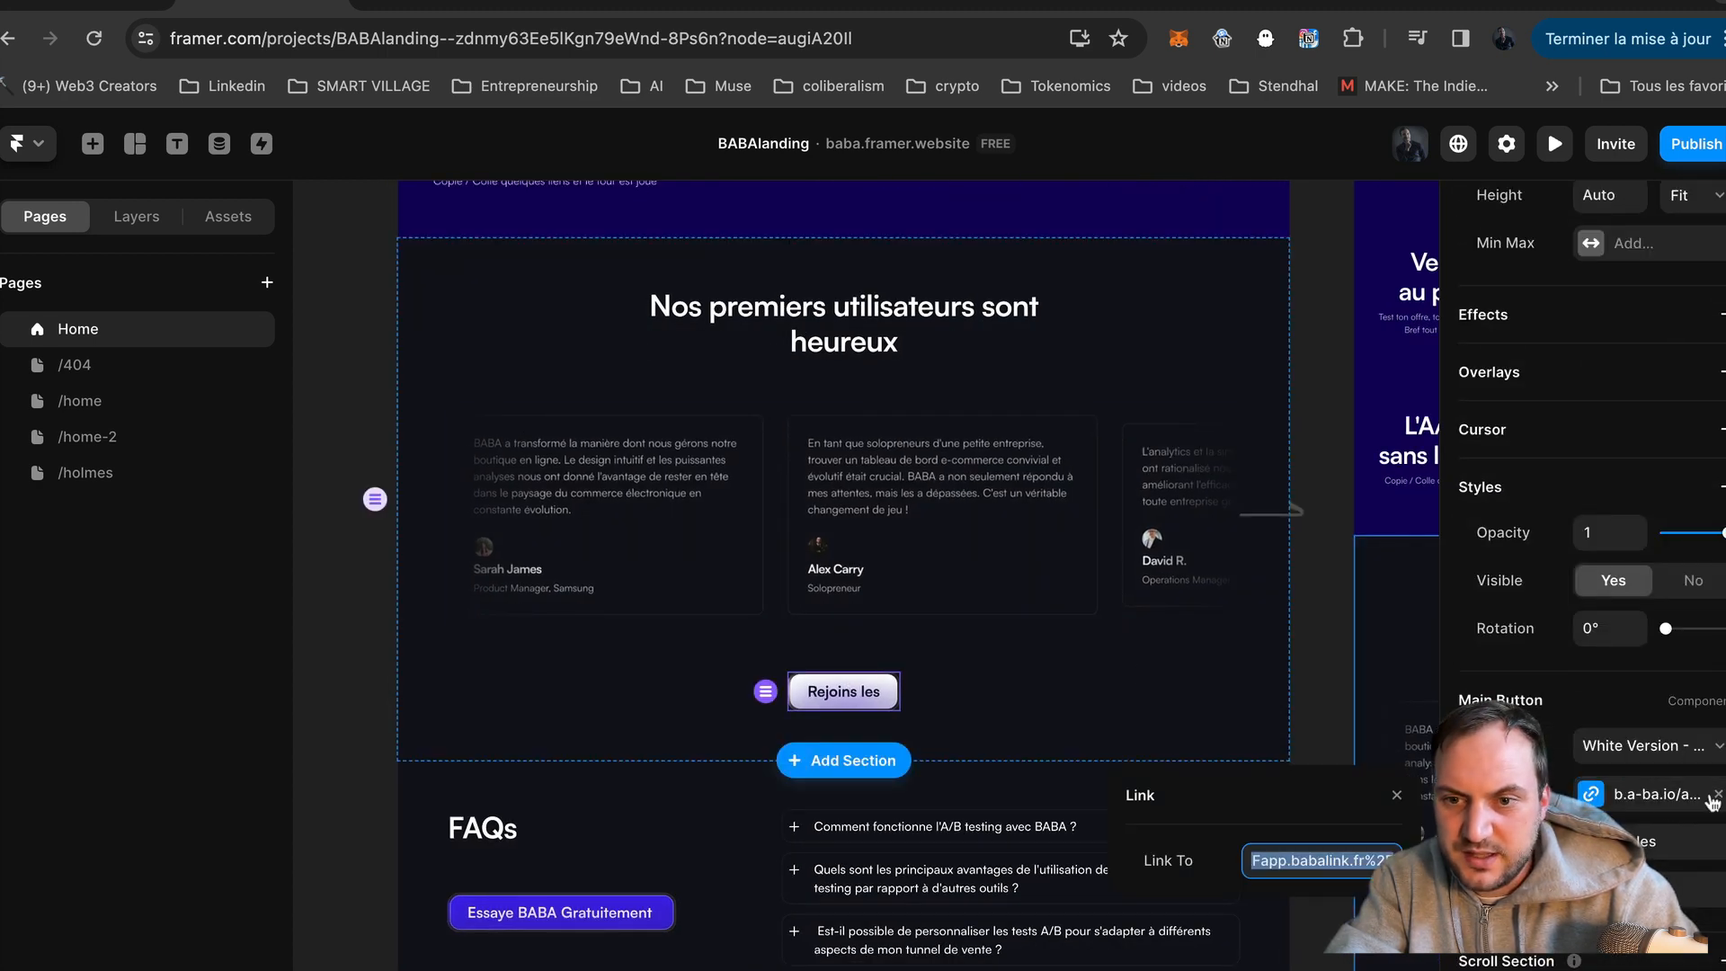
key(ctrl+v)
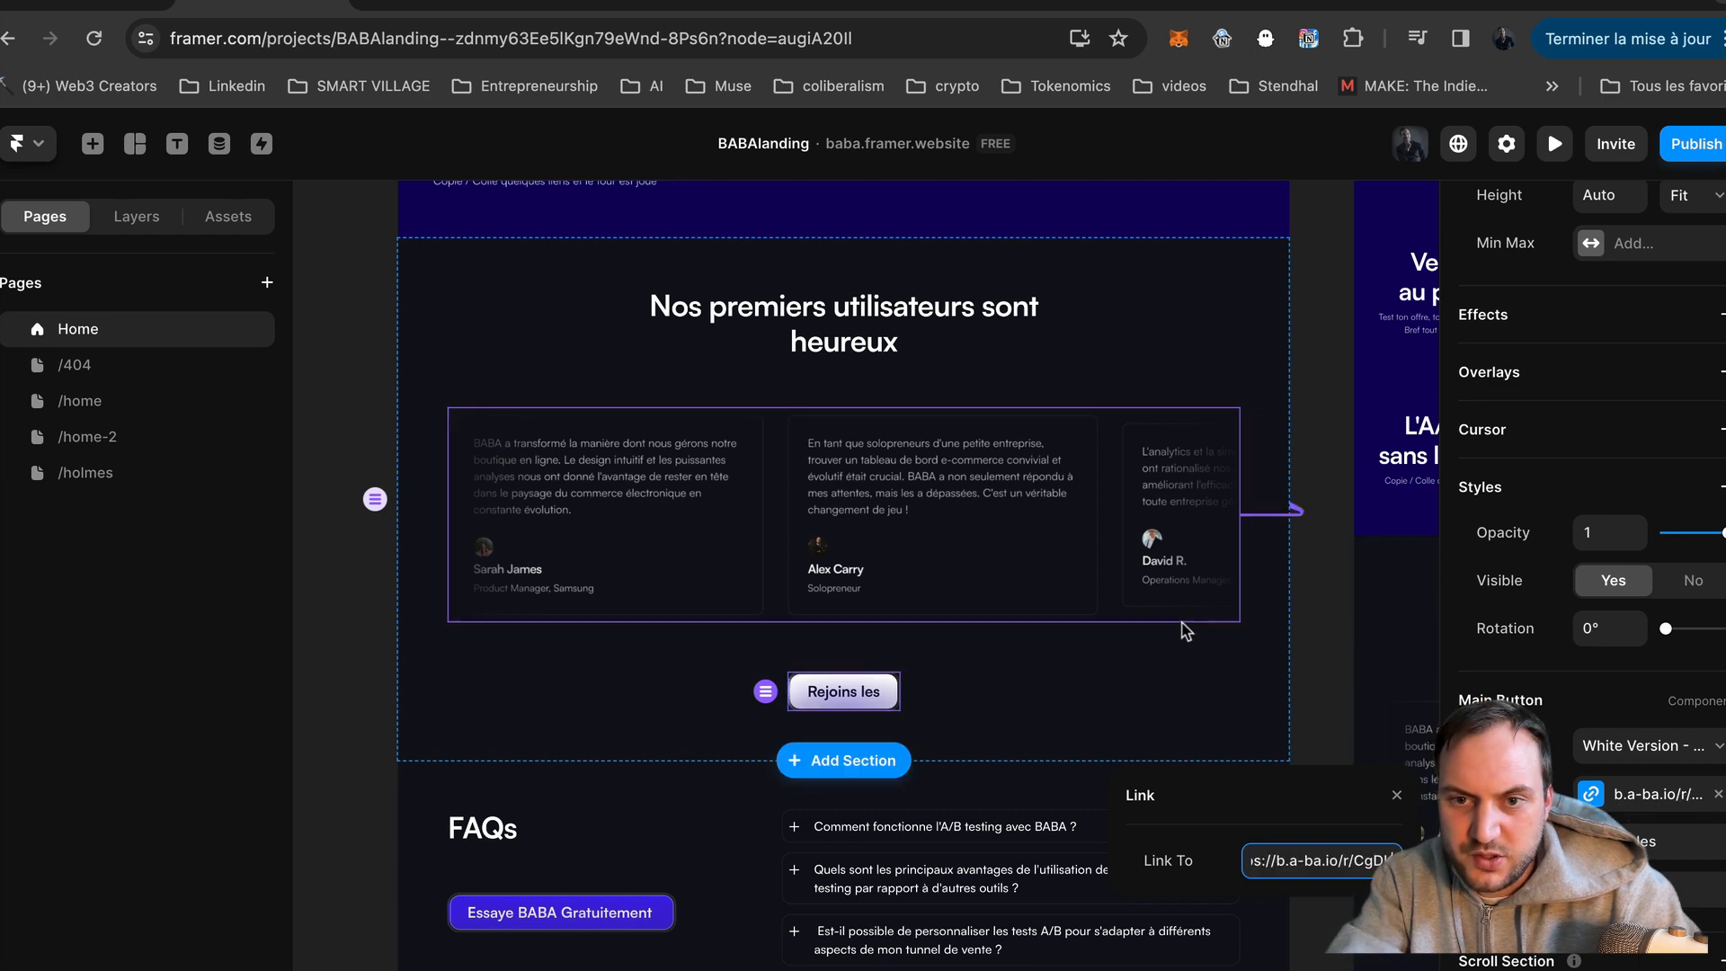
Step: Set the link of the Essaye BABA Gratuitement button in the Home page's FAQs section to the copied redirect link
scroll(899, 719, down, 2)
click(635, 805)
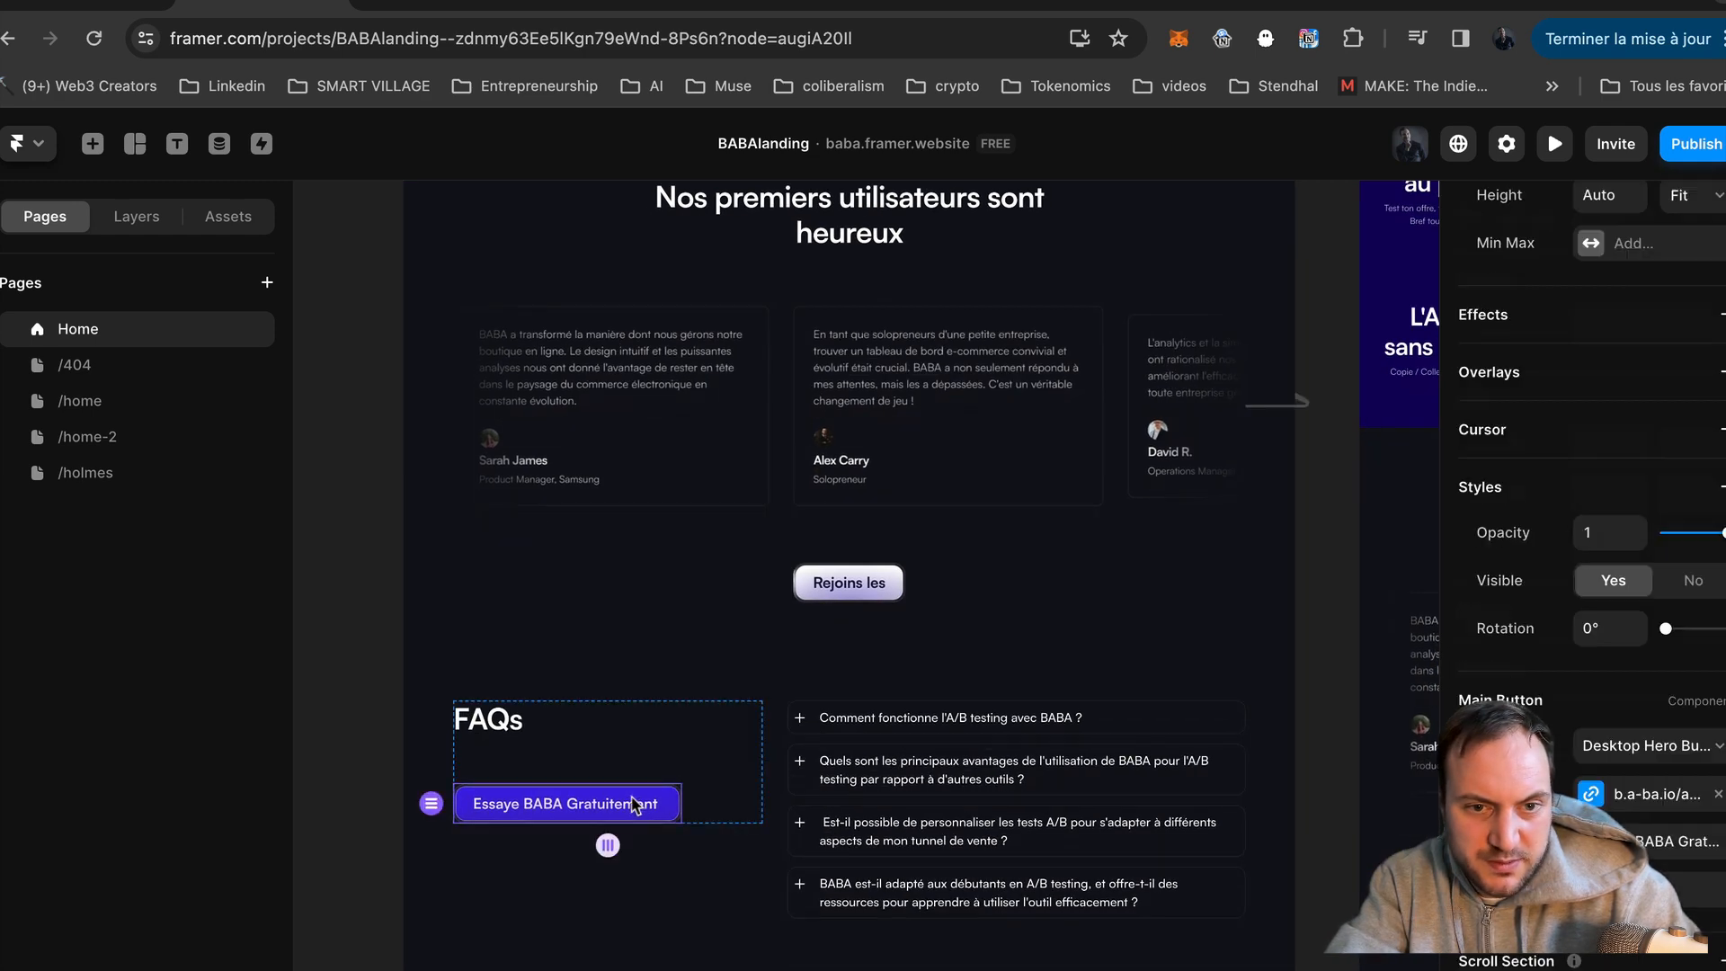
click(1677, 796)
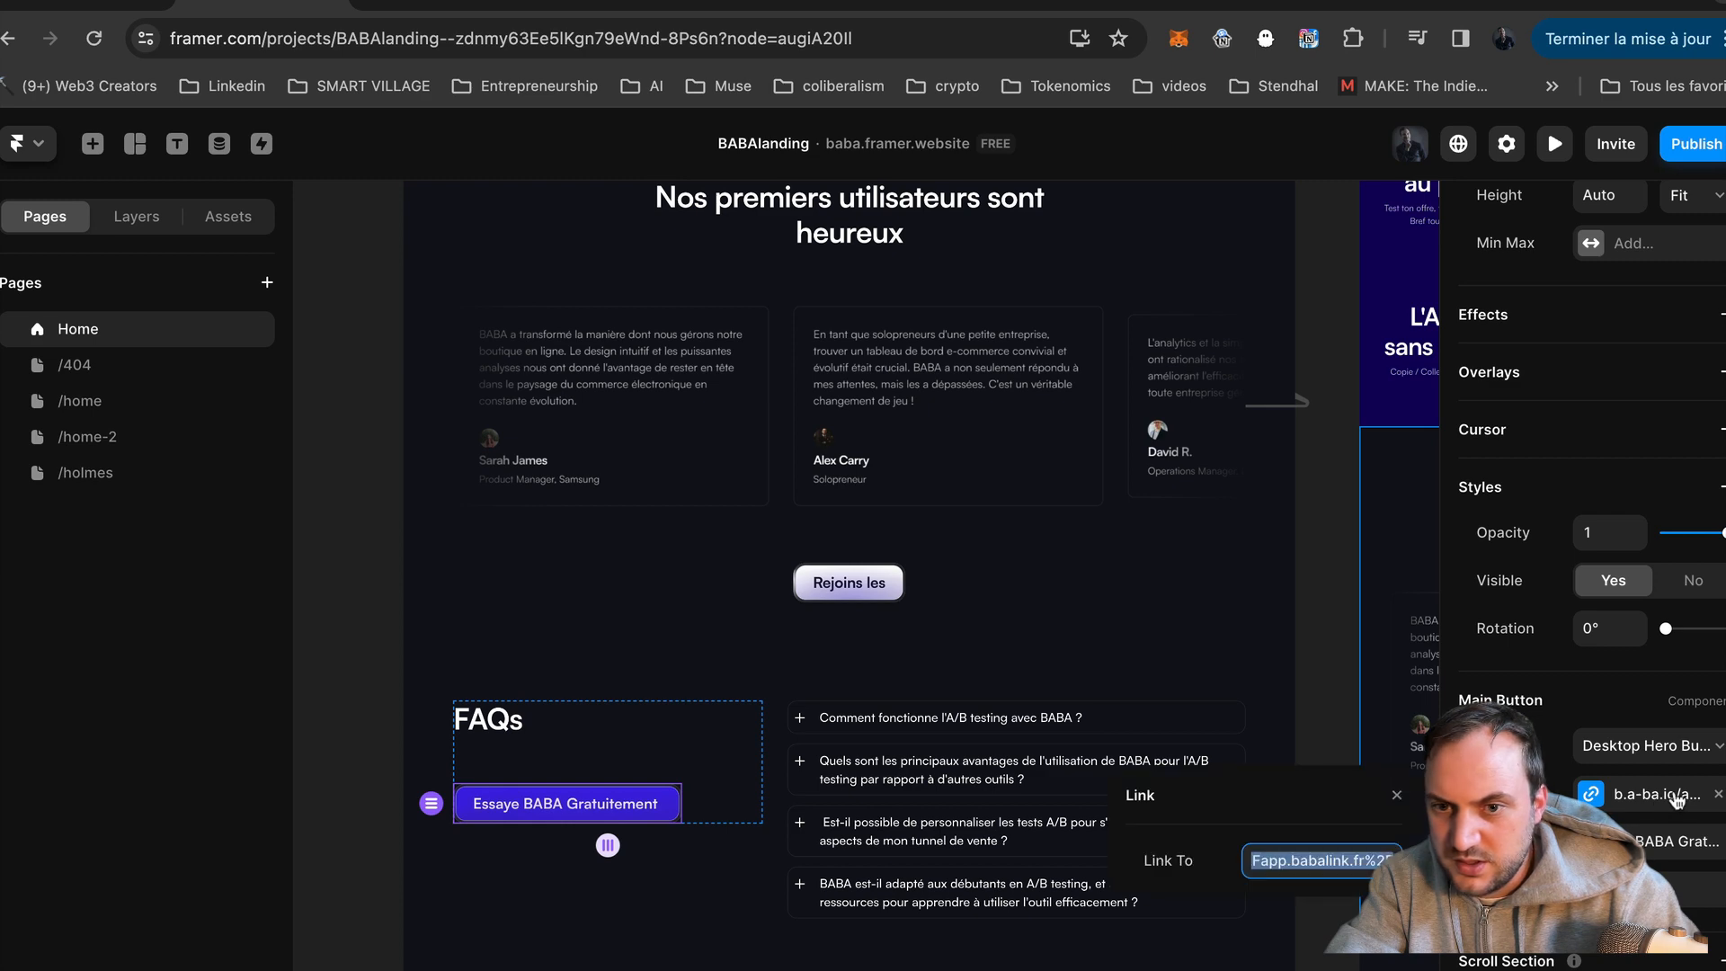
click(1323, 665)
Step: Set the link of the Passe du Beta à l'Alpha button in the Home page's closing "L'A/B testing c'est chiant" section to the redirect link
scroll(1323, 665, down, 10)
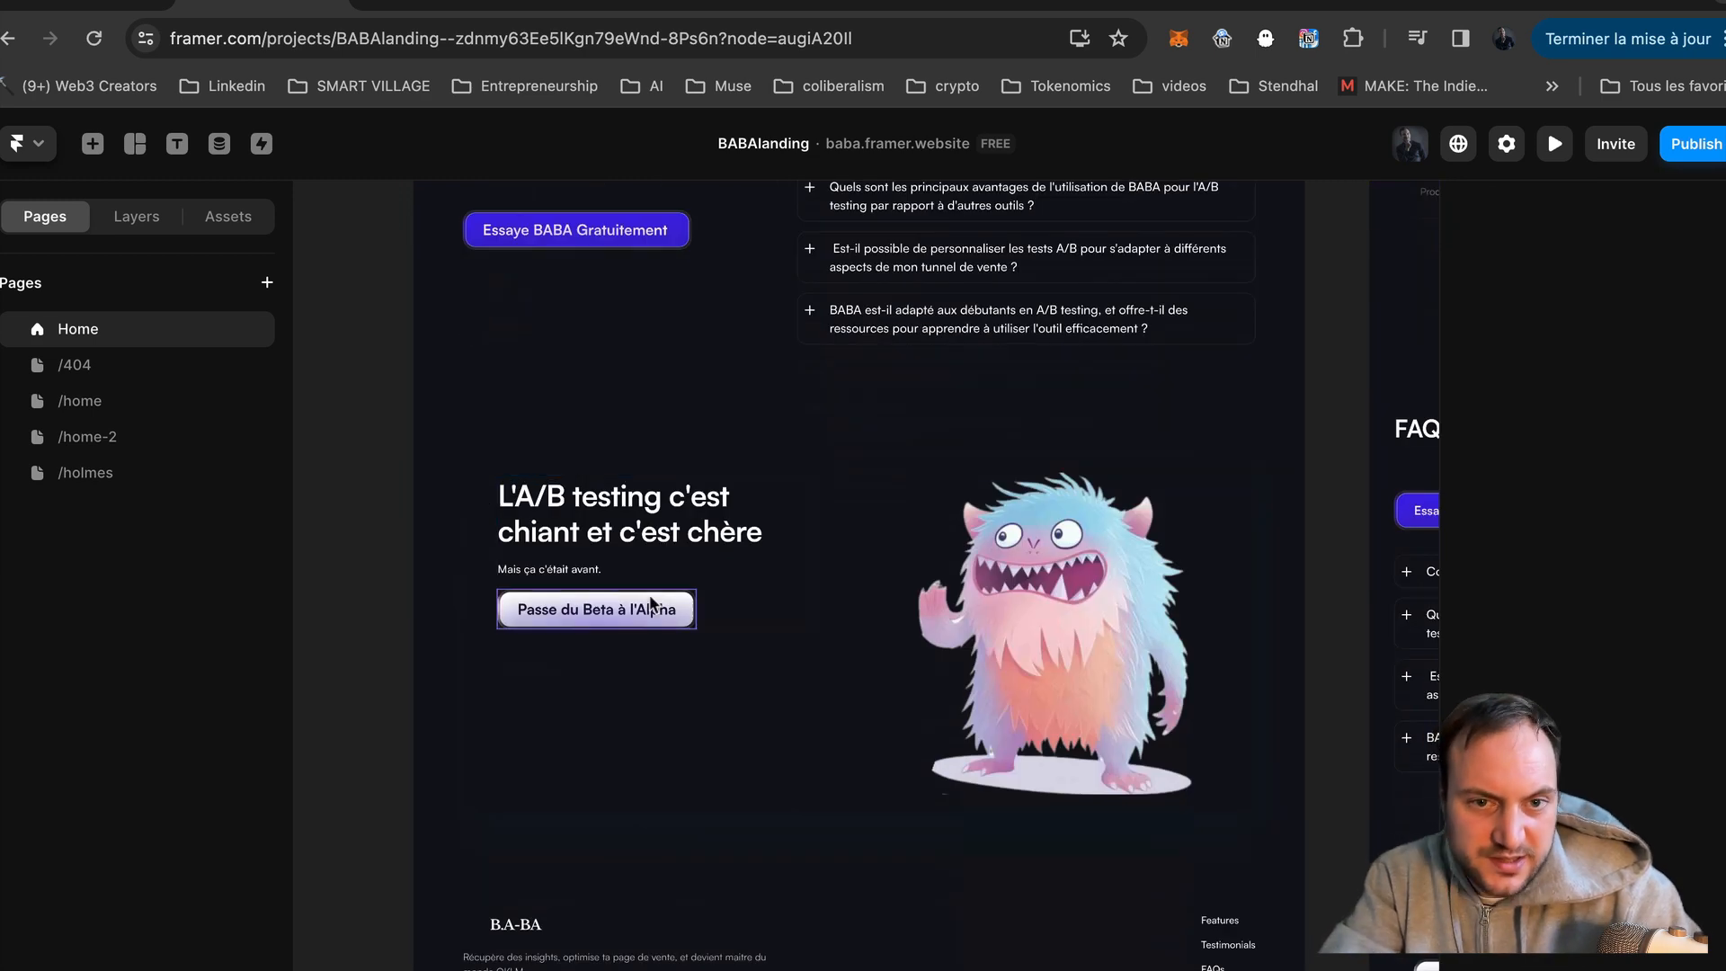
click(649, 607)
scroll(1618, 629, down, 3)
click(1679, 896)
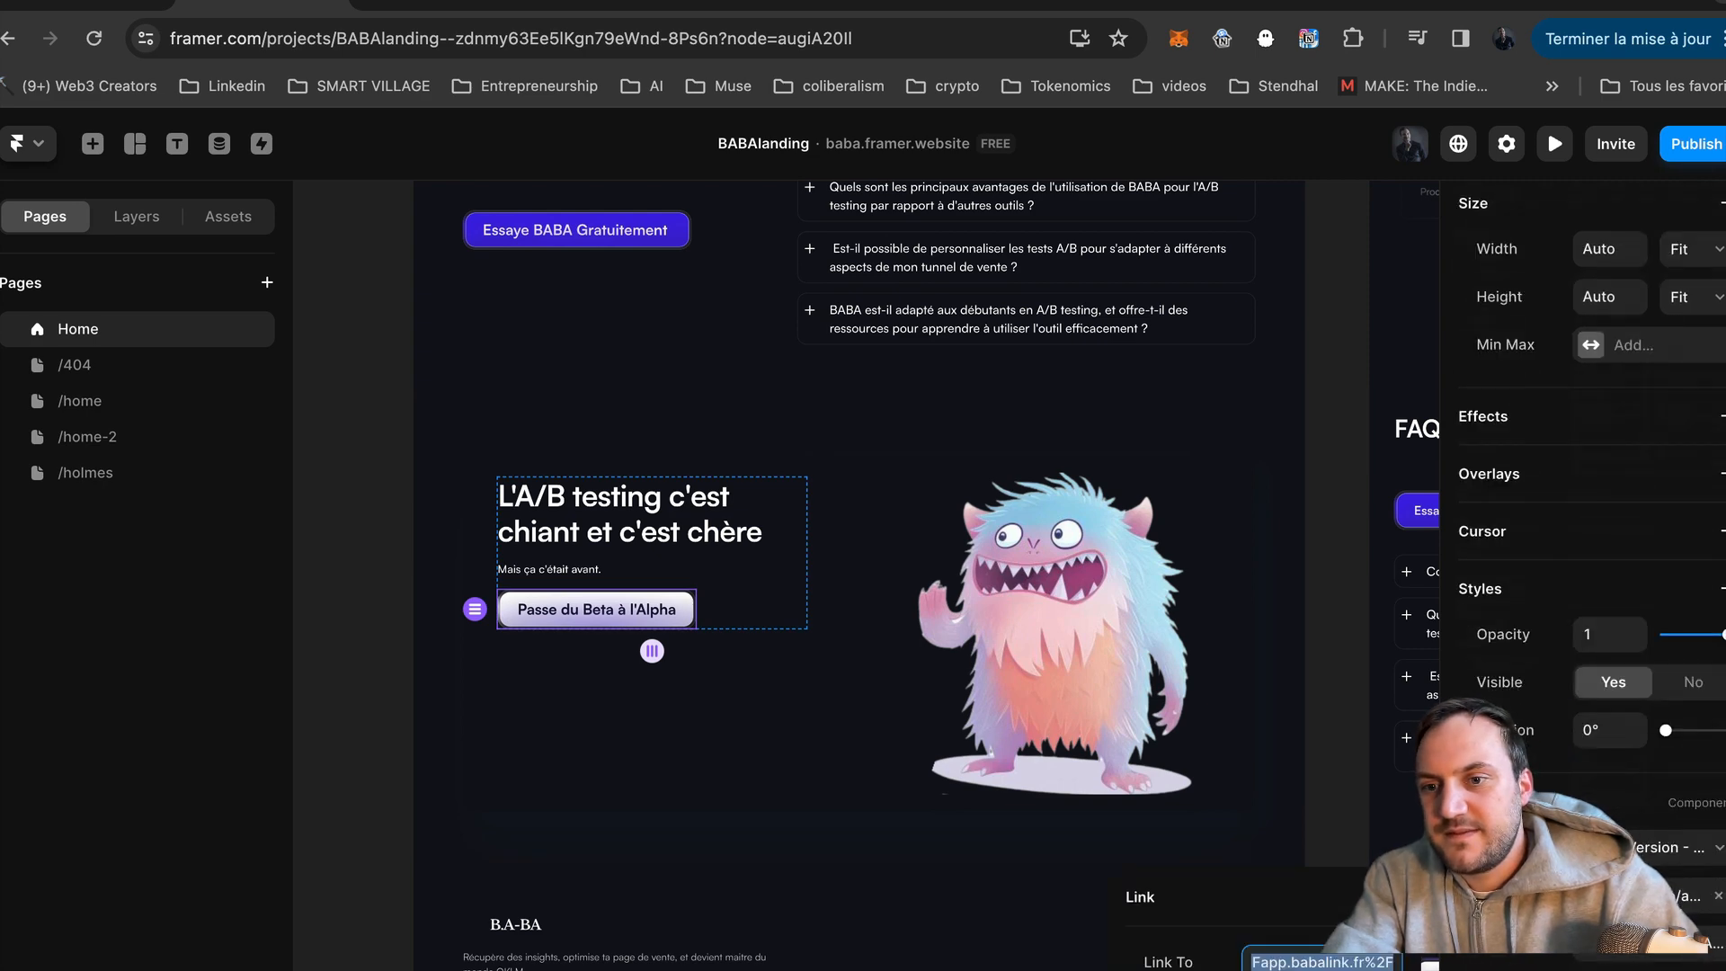
click(1321, 597)
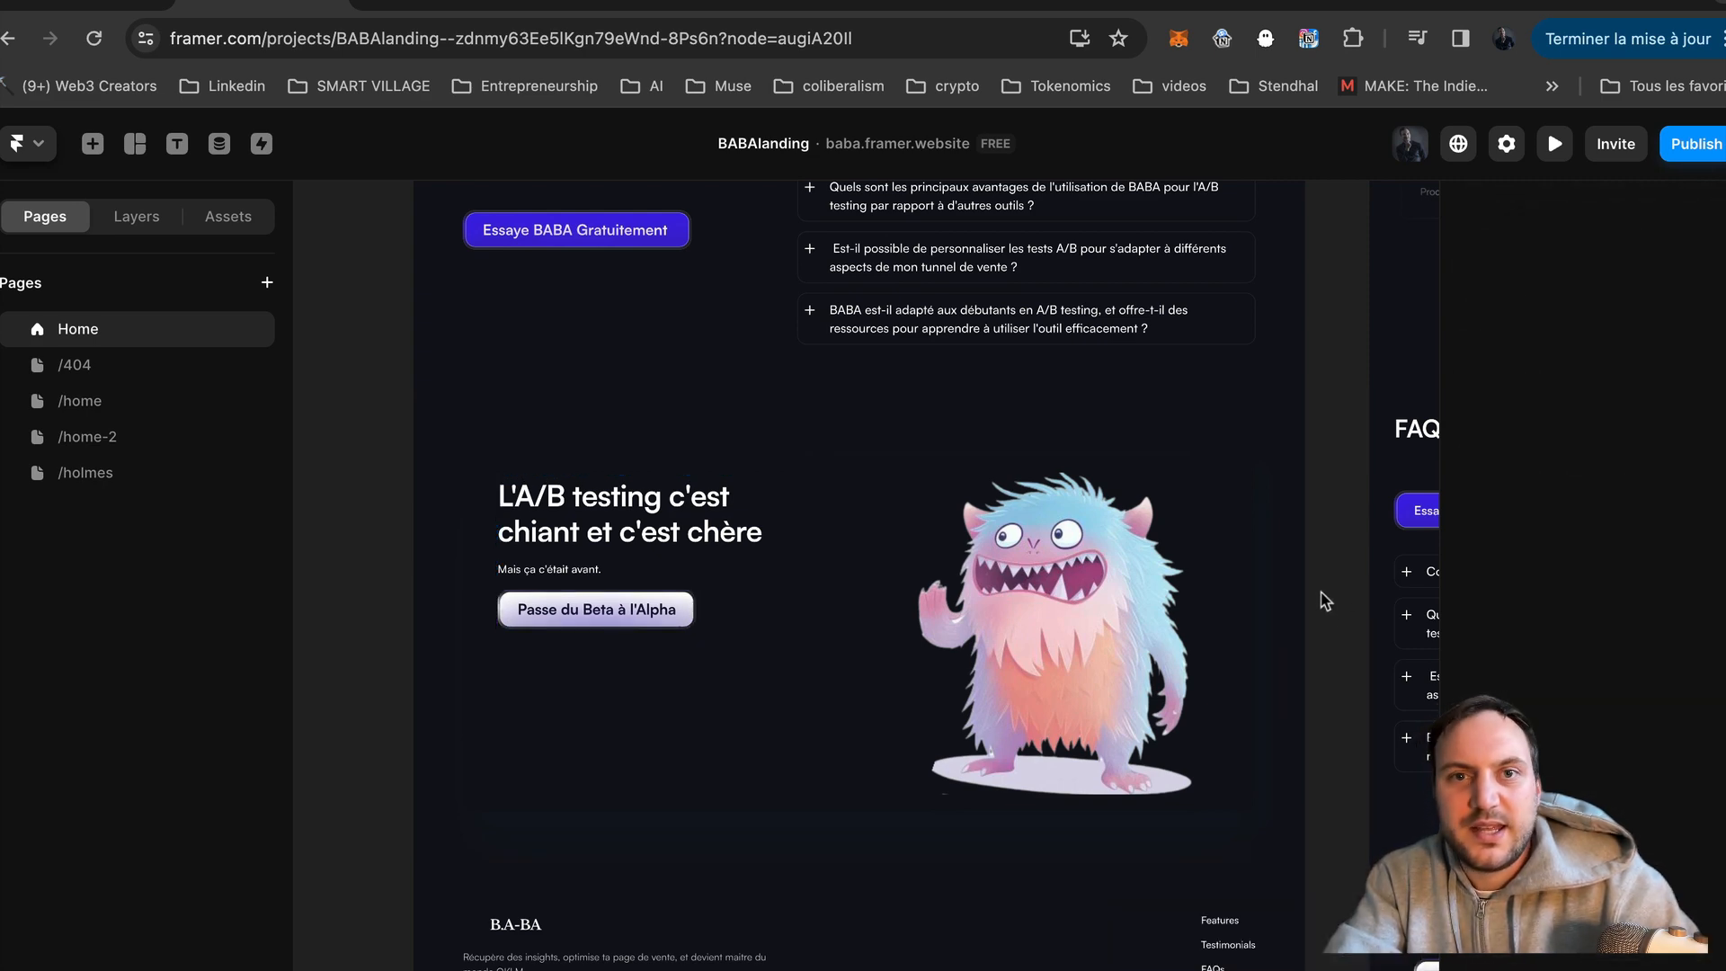
click(620, 4)
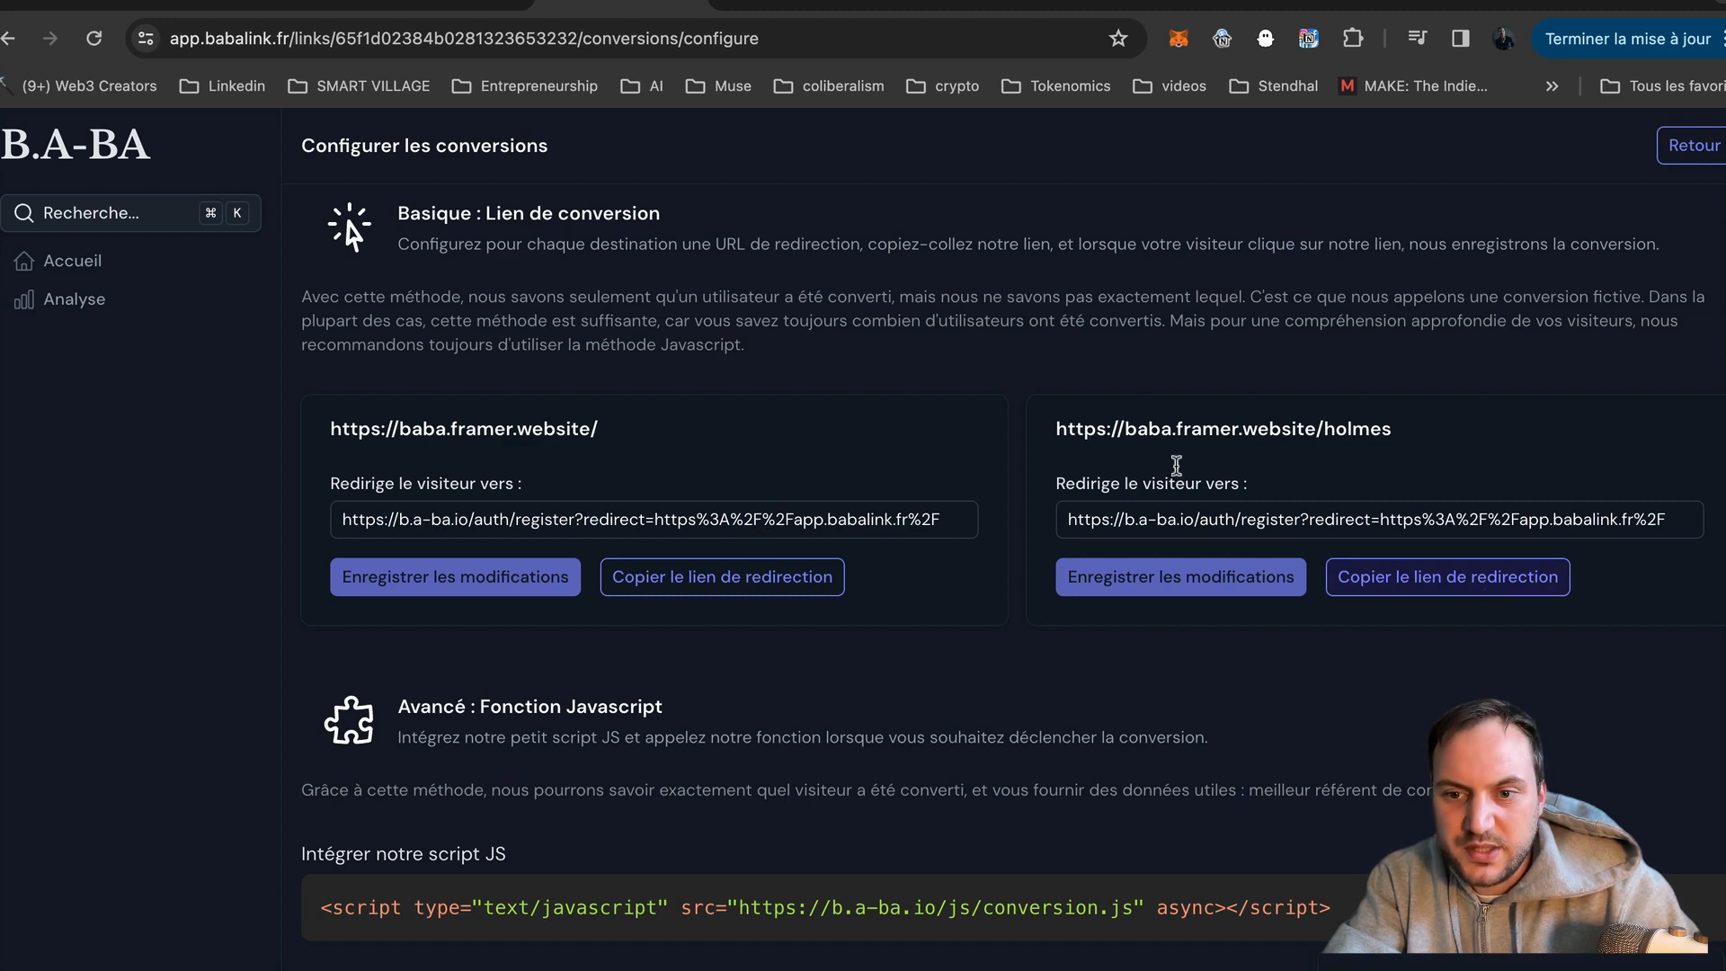
click(265, 4)
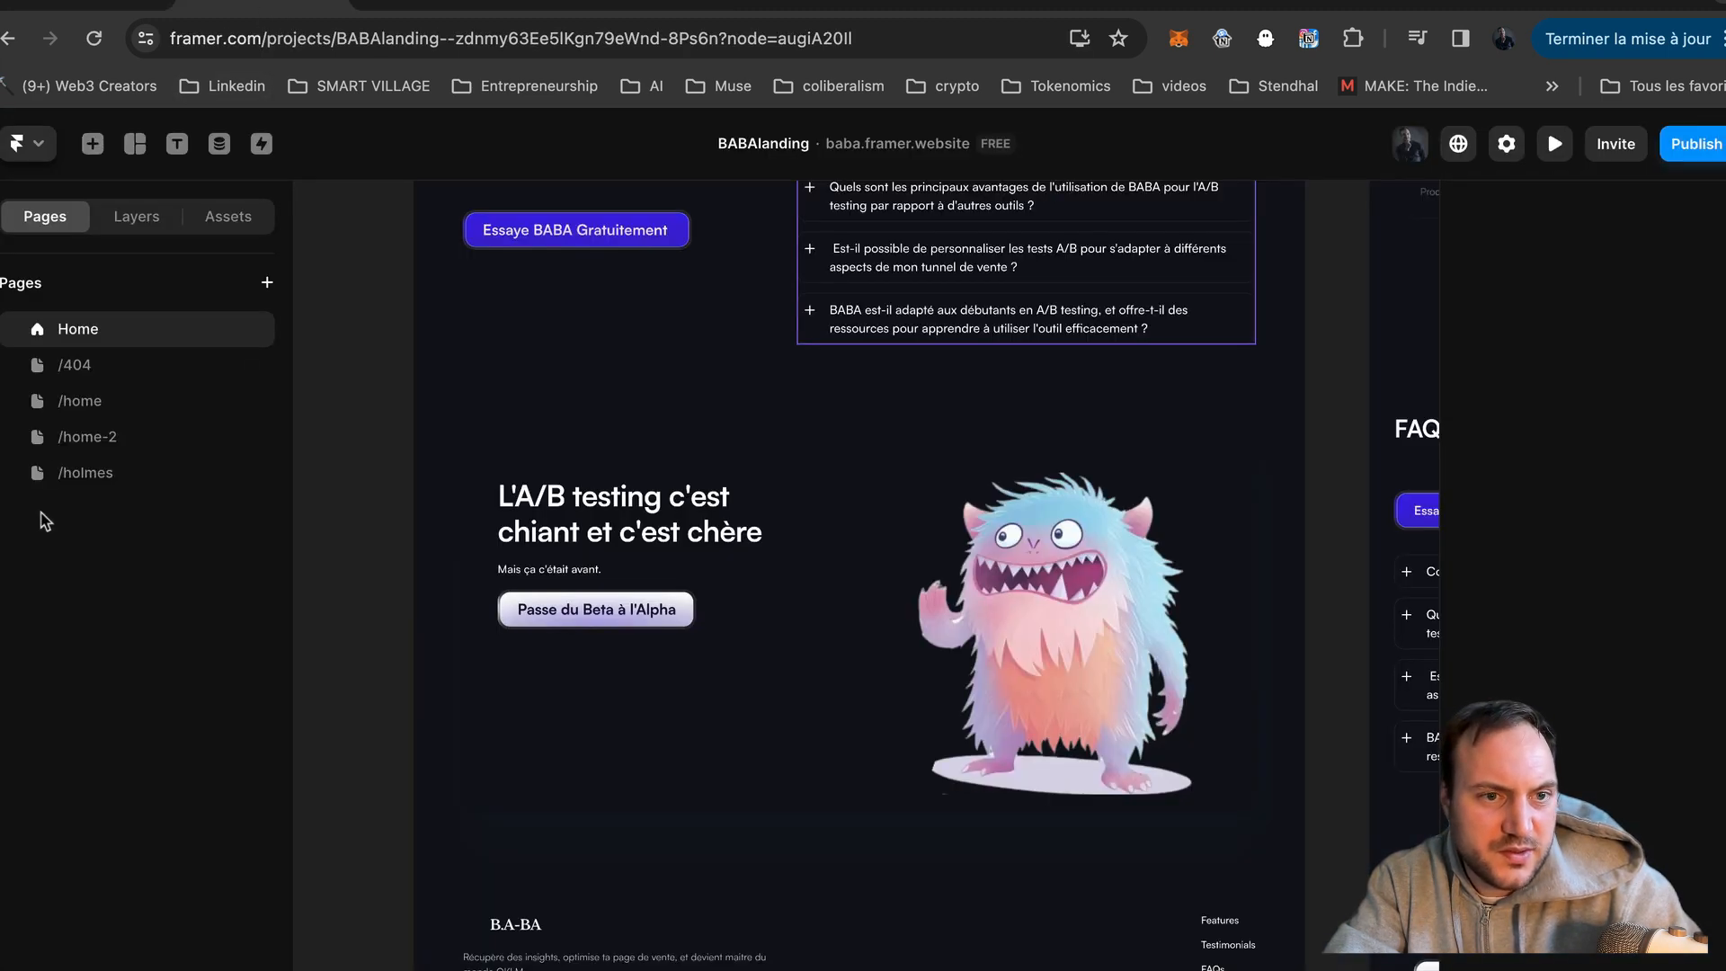
click(90, 474)
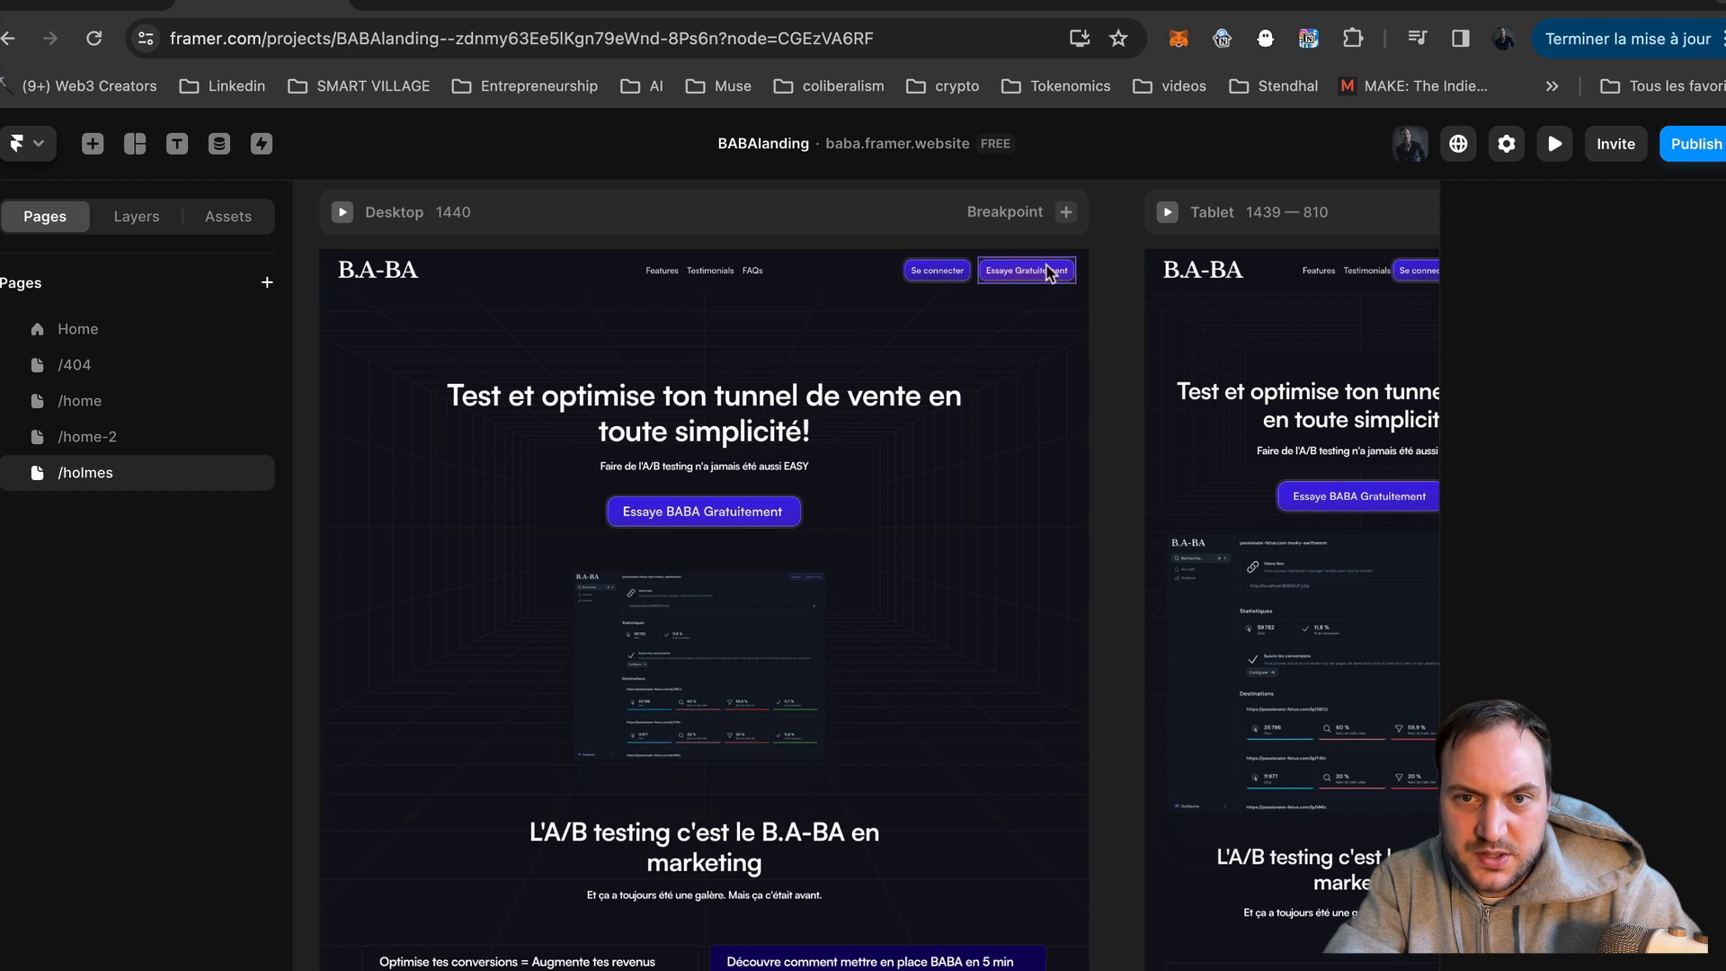
Step: Replace the link of the header's Essaye Gratuitement button on the /holmes page with the copied /holmes redirect link
click(1047, 272)
scroll(1662, 773, down, 4)
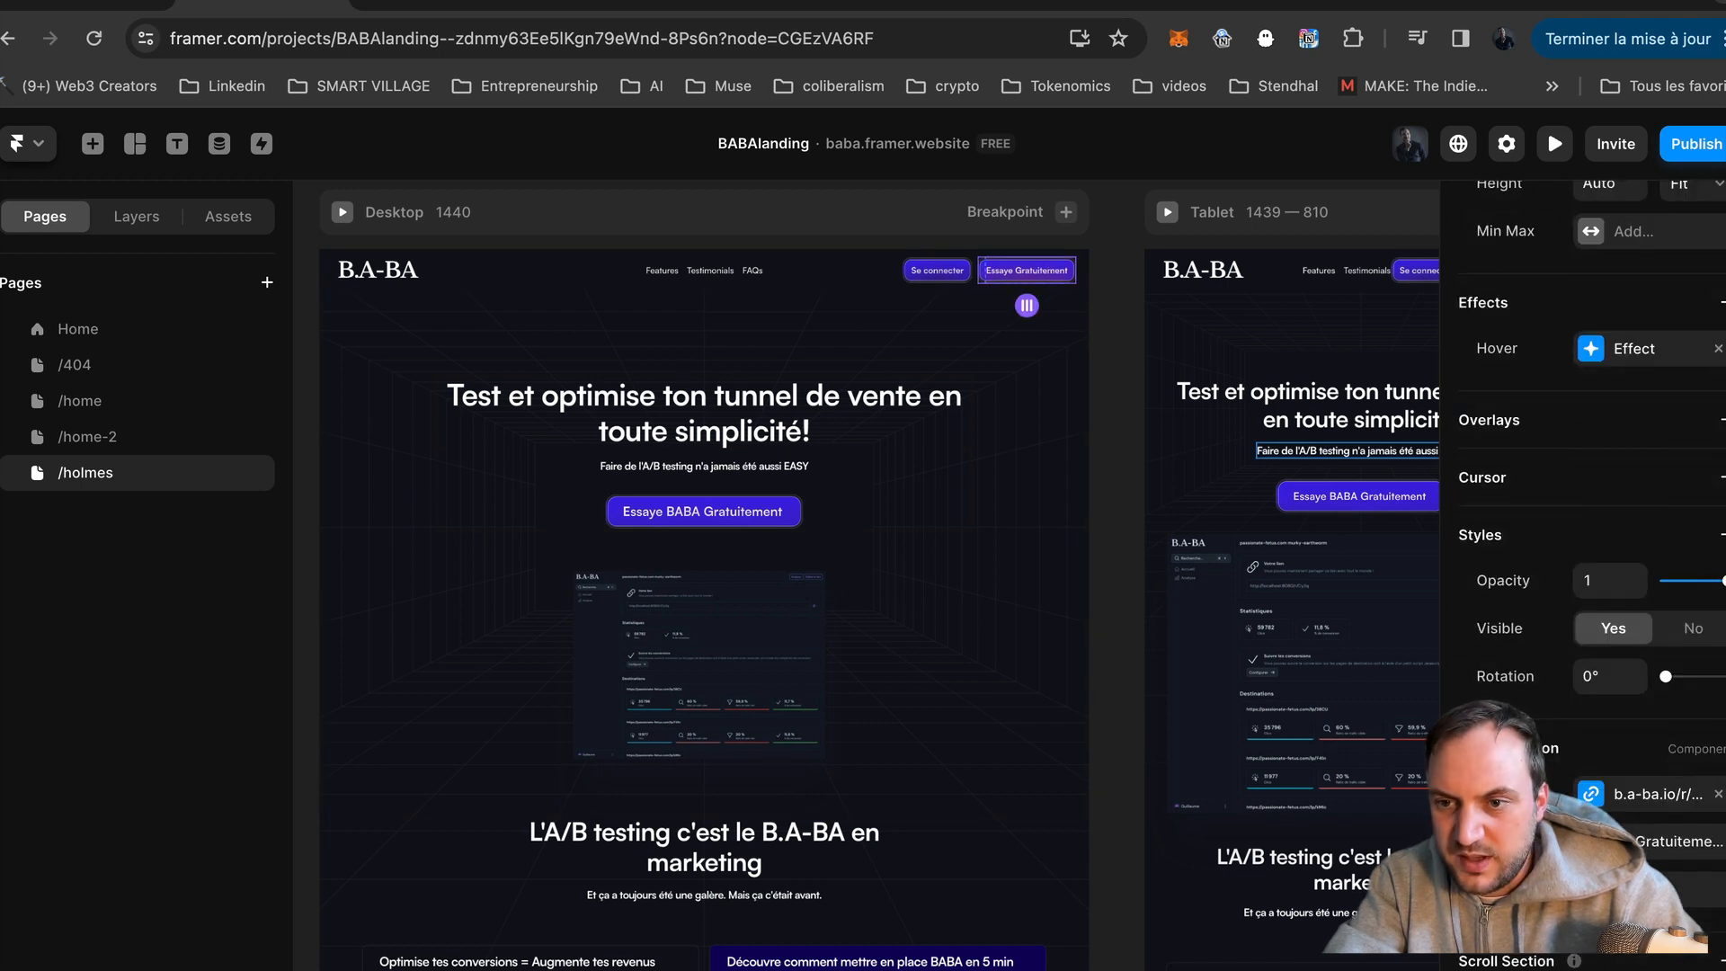
click(1718, 796)
click(1650, 801)
key(super+v)
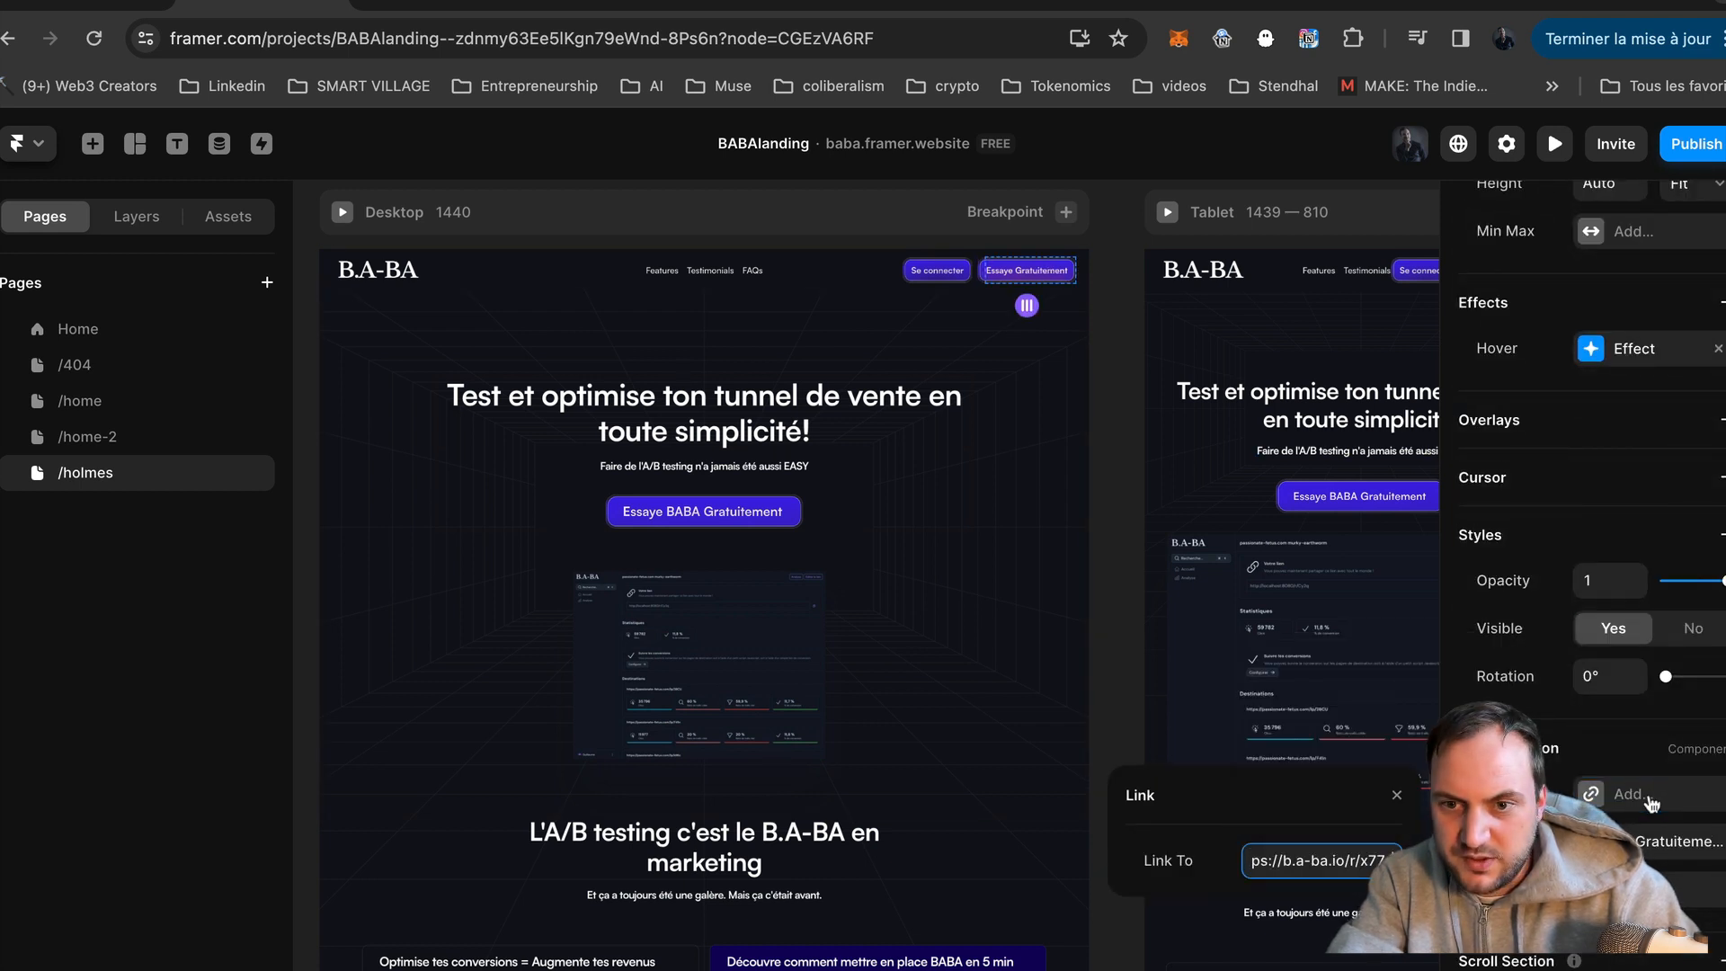
Step: Replace the link of the Essaye BABA Gratuitement hero button on the /holmes page with the copied redirect link
click(693, 519)
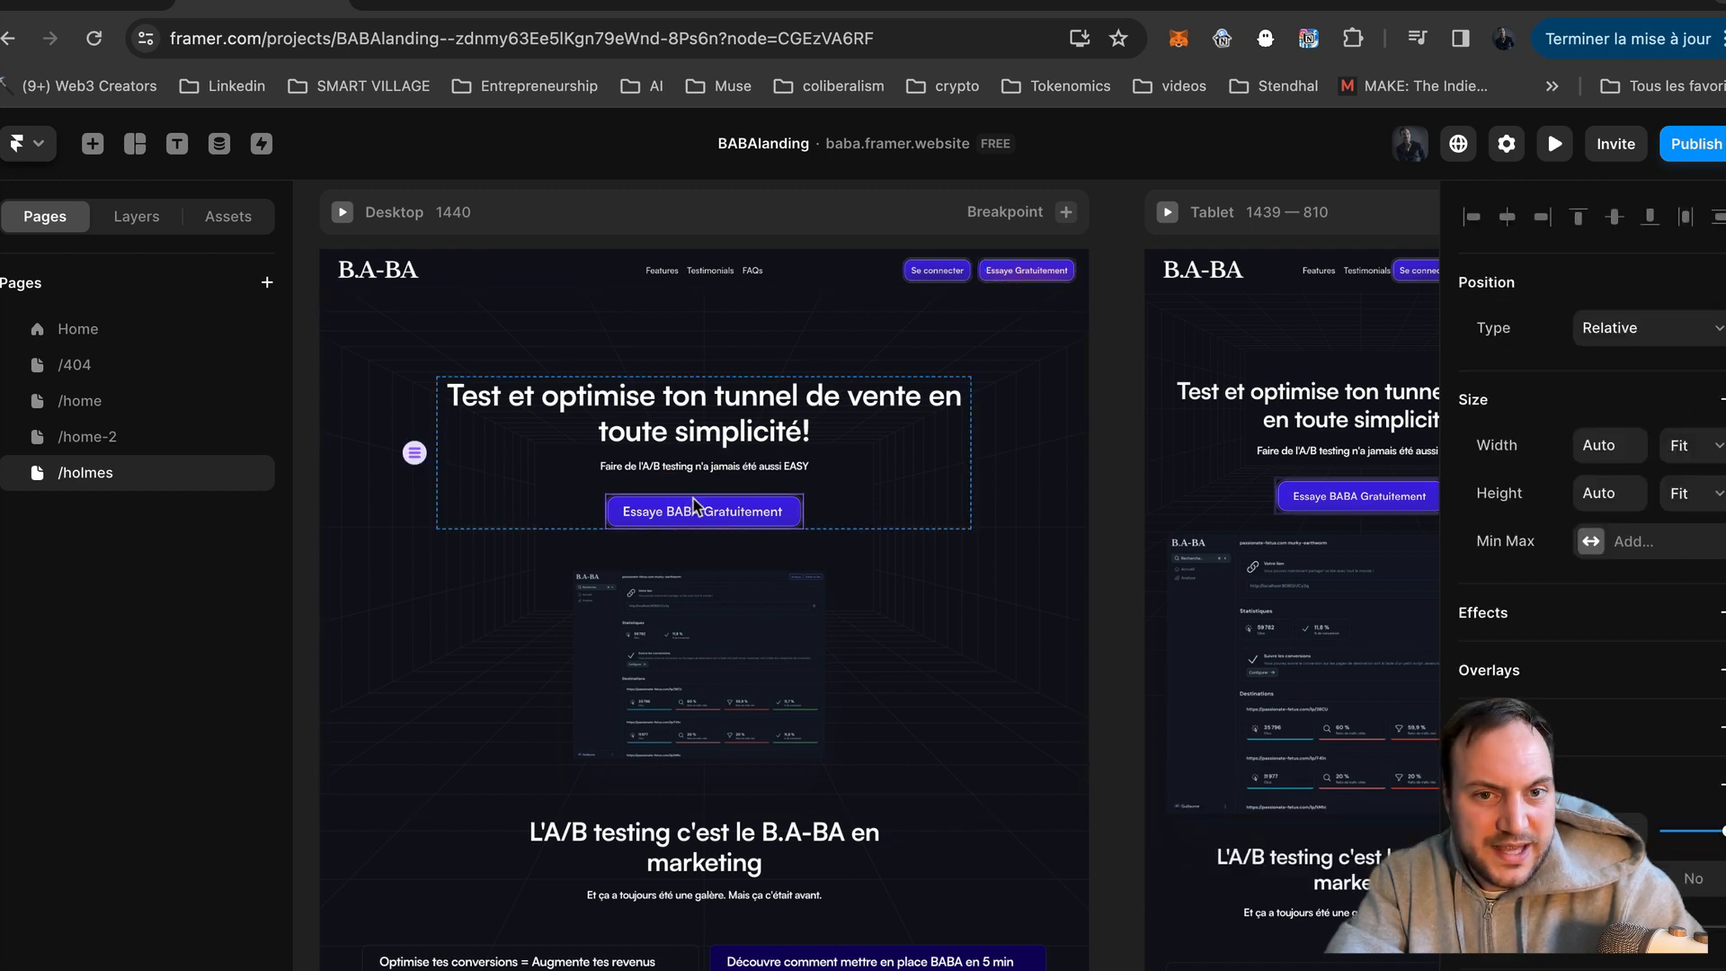
scroll(1582, 557, down, 3)
click(1718, 794)
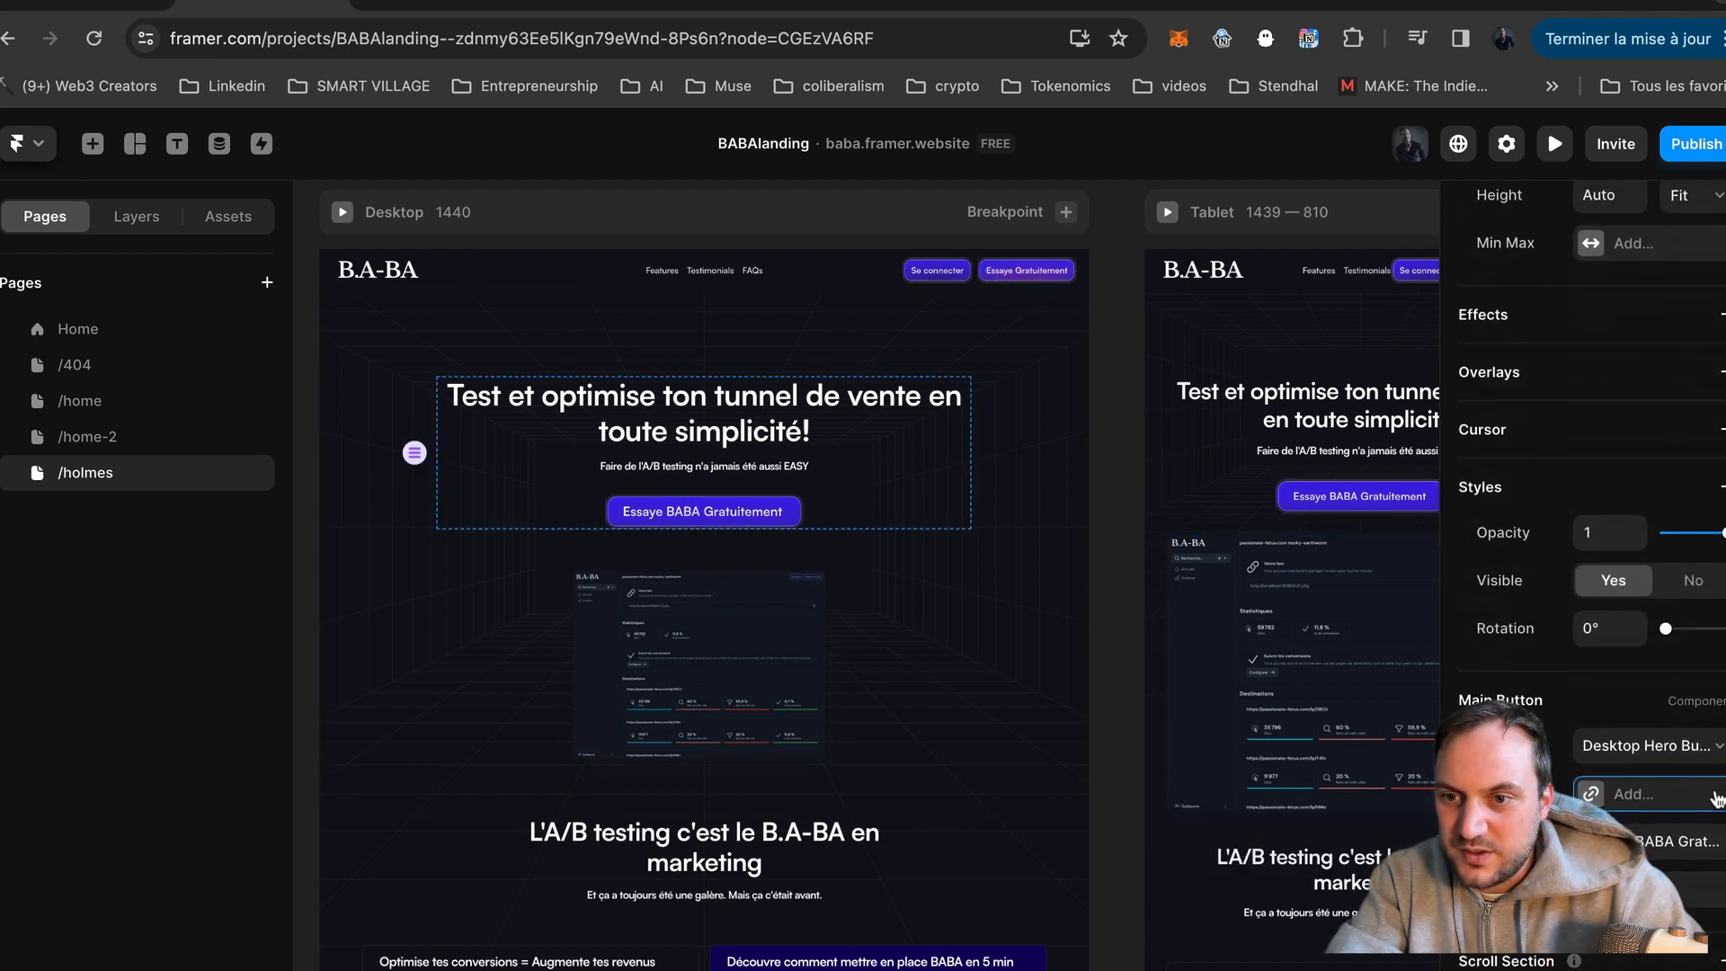
click(1650, 797)
key(super+v)
click(963, 639)
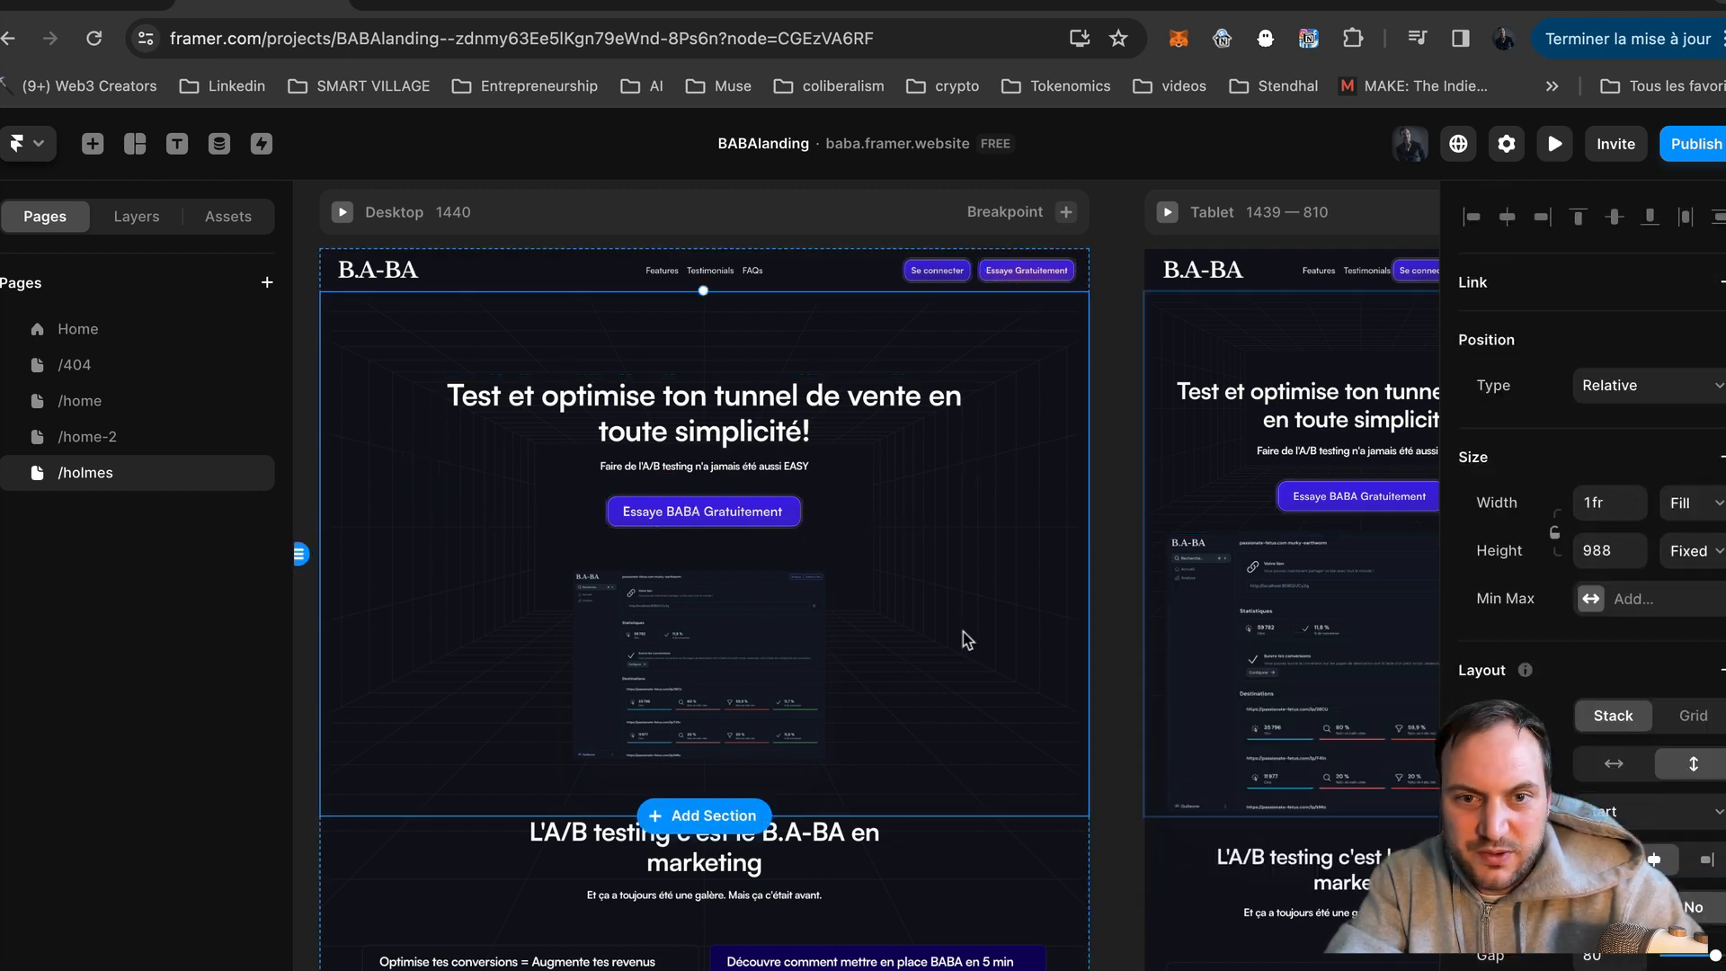
Step: Replace the link of the Passe du Beta à l'Alpha button under the post card on /holmes with the copied redirect link
scroll(963, 639, down, 5)
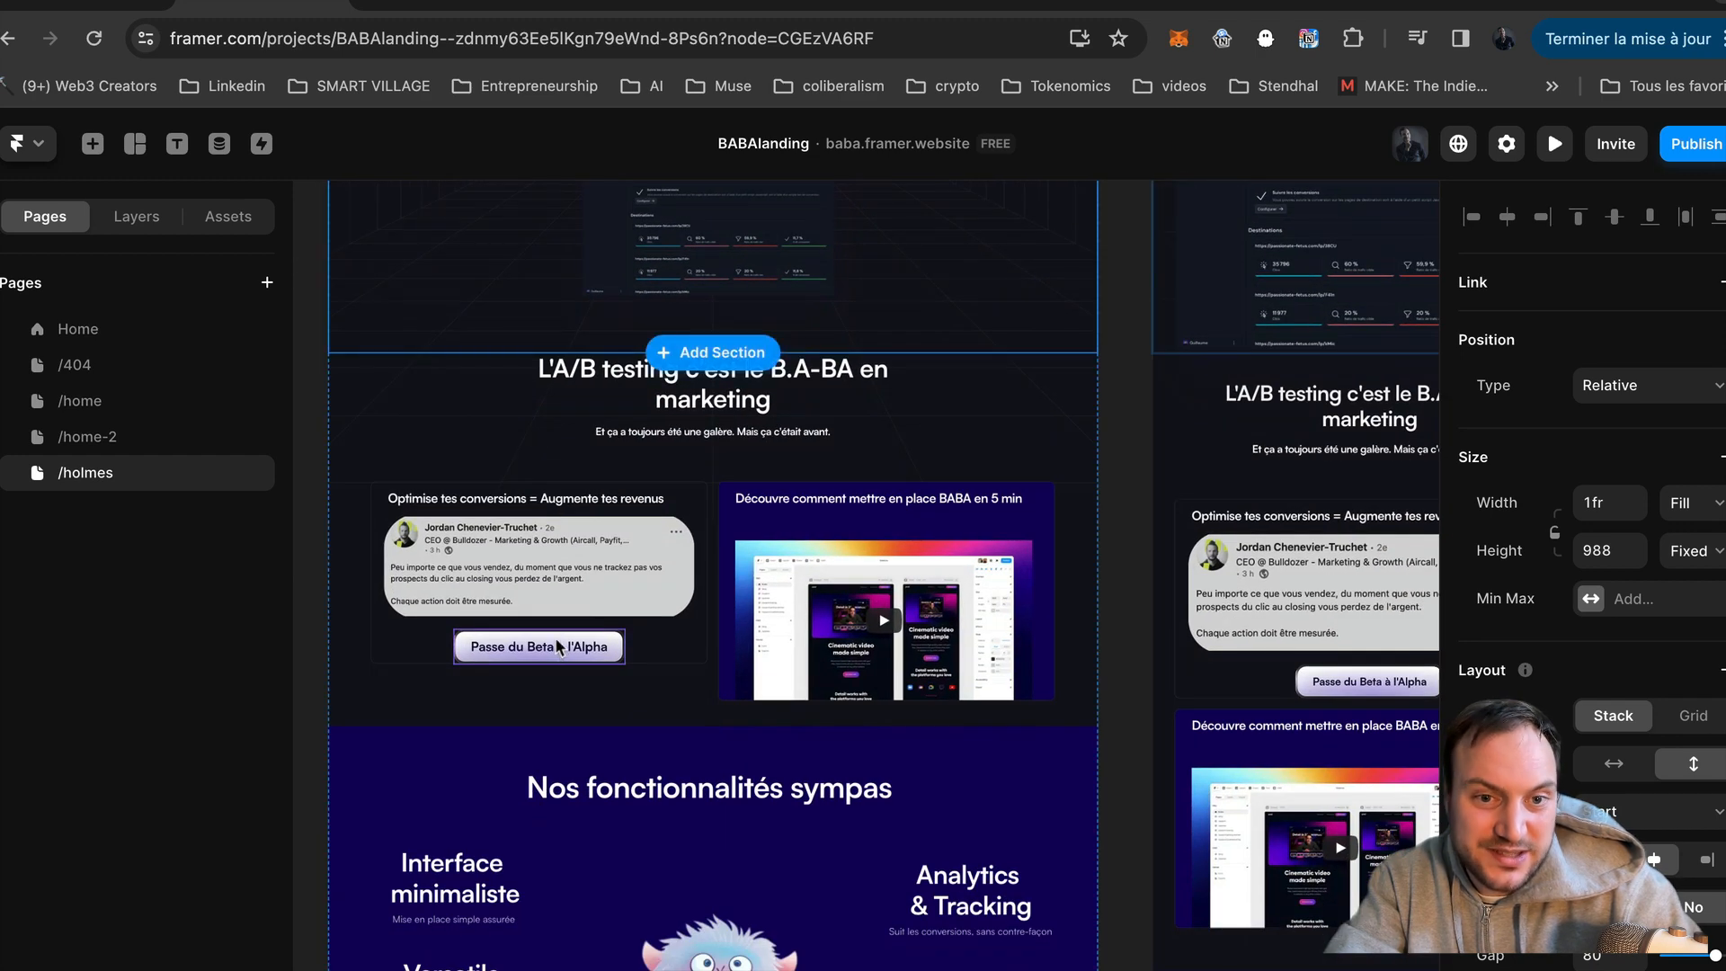
click(706, 636)
scroll(1650, 854, down, 1)
scroll(1650, 853, down, 2)
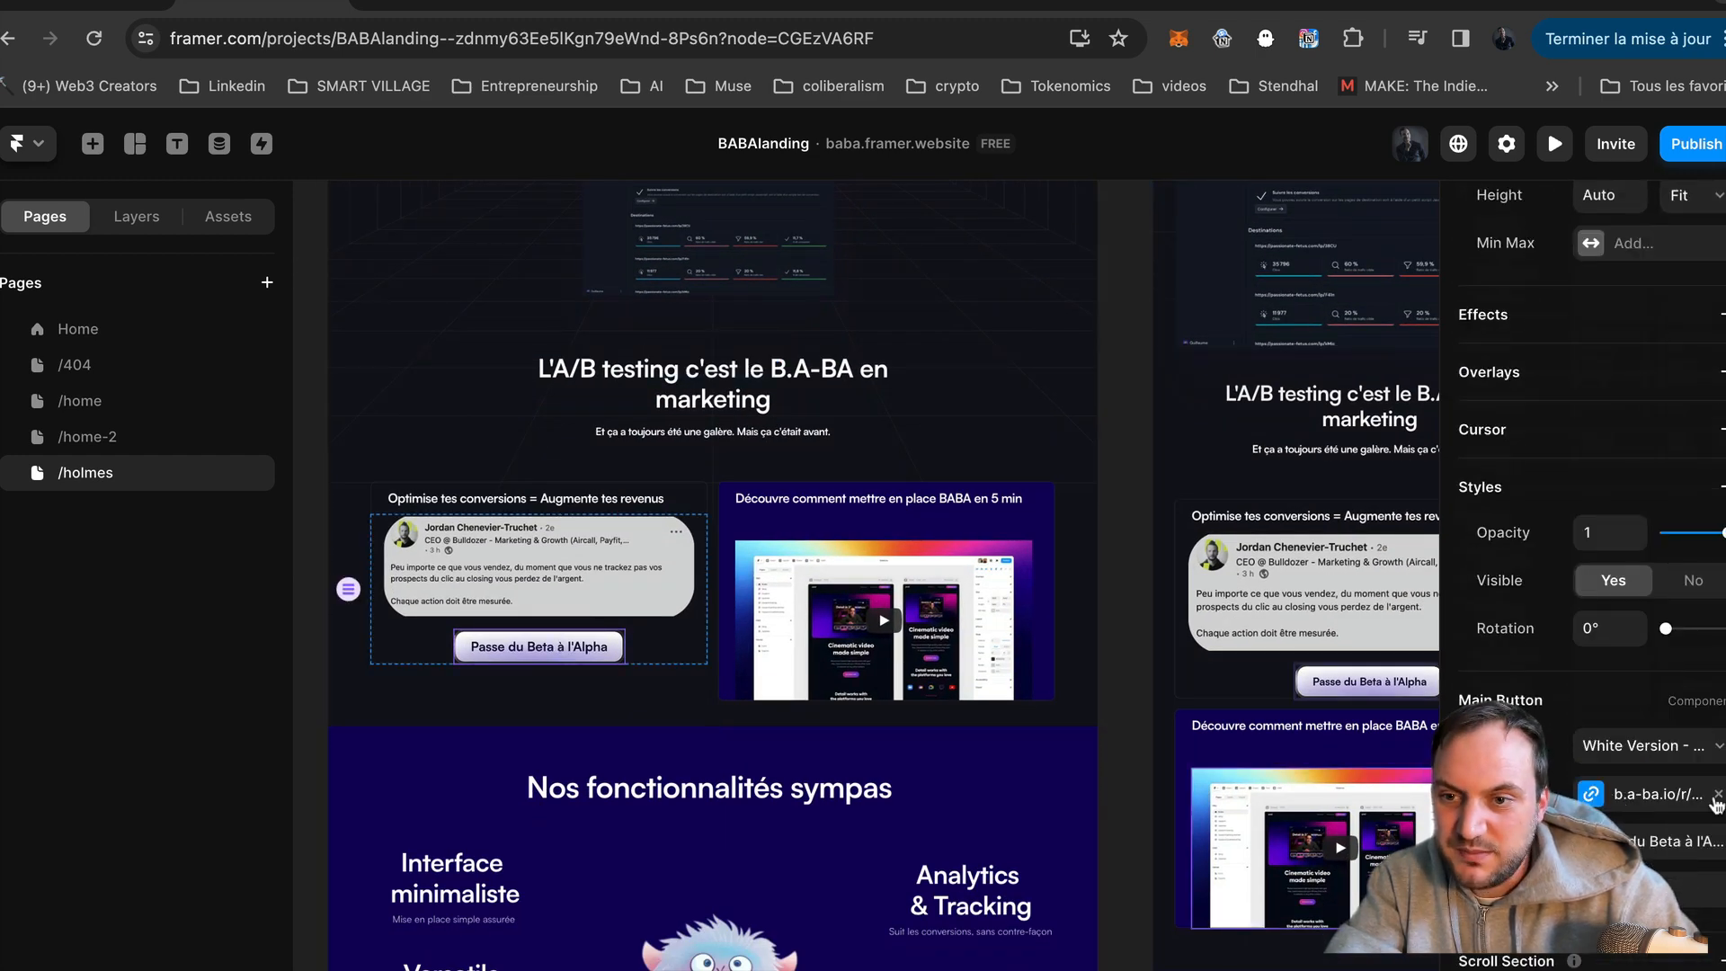
click(1654, 794)
key(super+v)
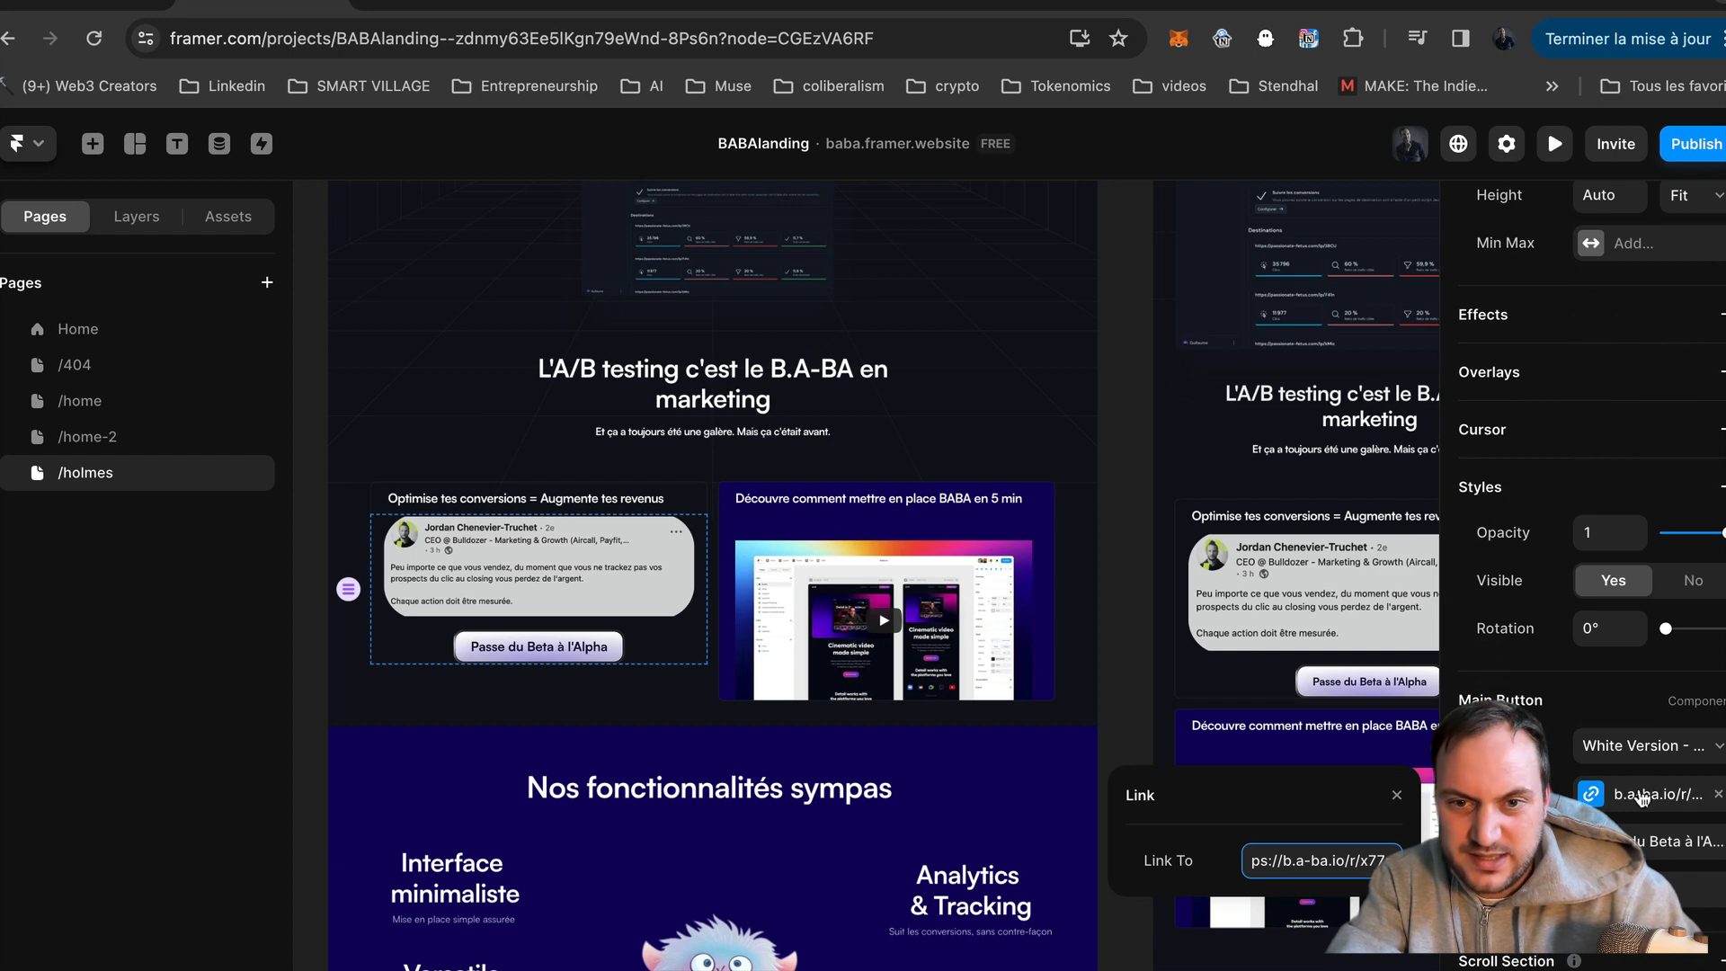
click(1111, 604)
Step: Replace the link of the Essaye BABA Gratuitement button in the FAQs section of /holmes with the copied redirect link
scroll(932, 685, down, 5)
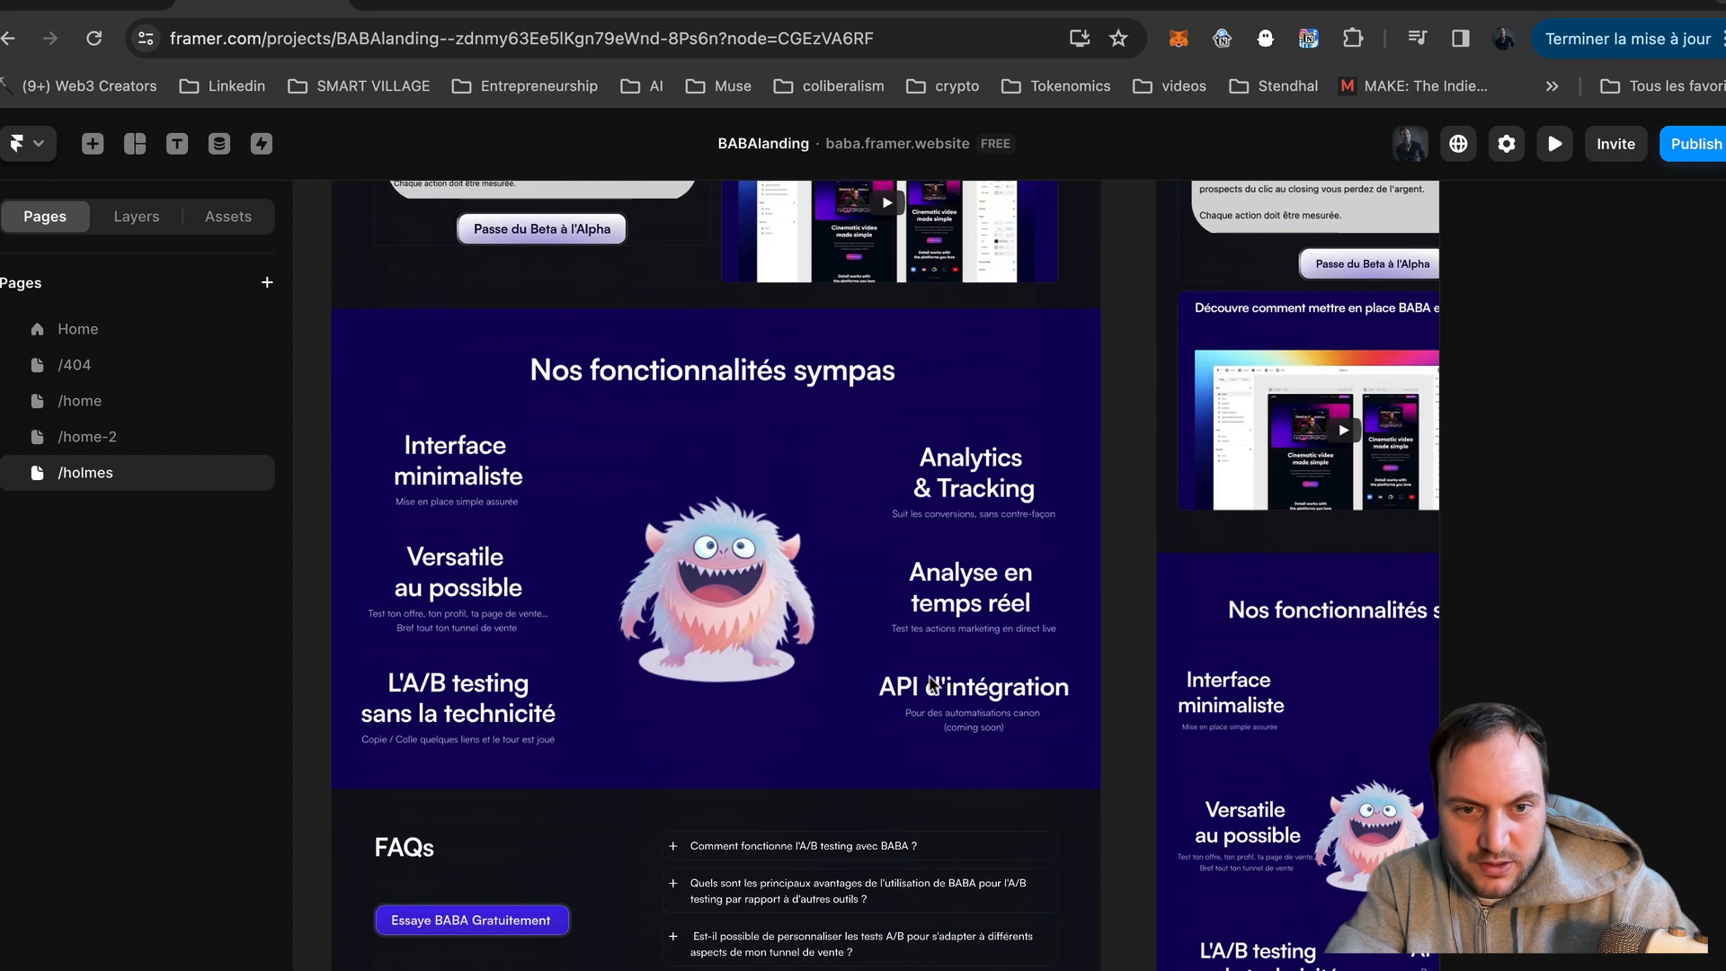
scroll(931, 685, down, 5)
click(543, 522)
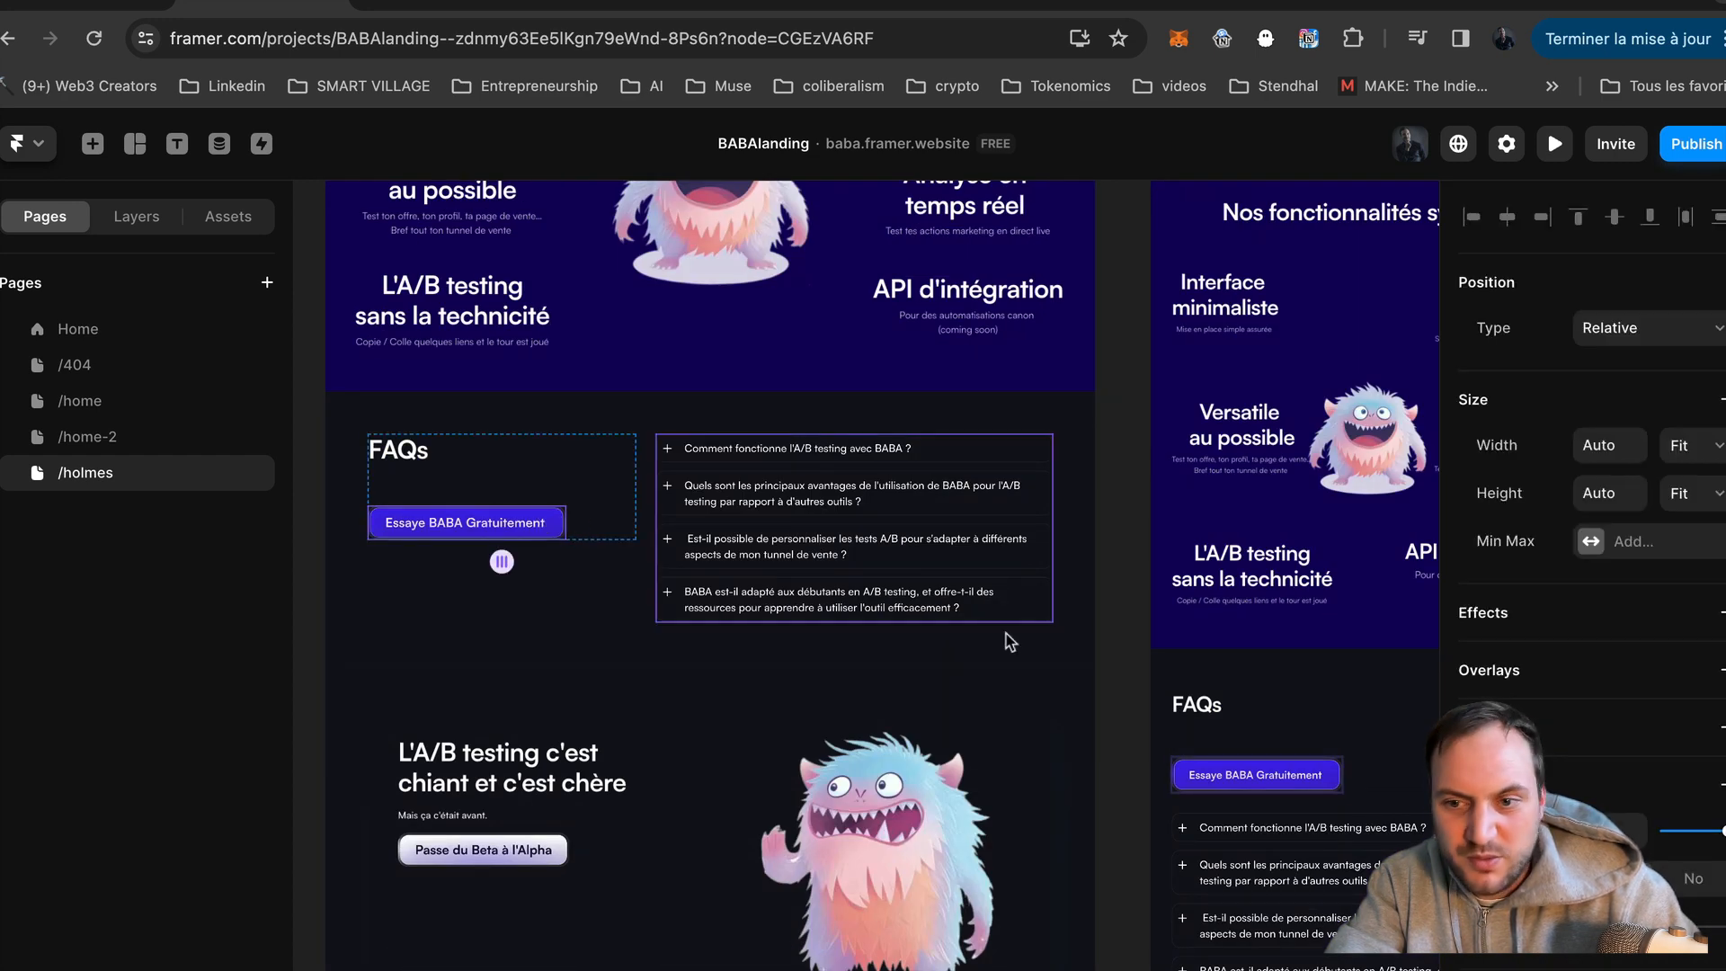
scroll(1582, 539, down, 3)
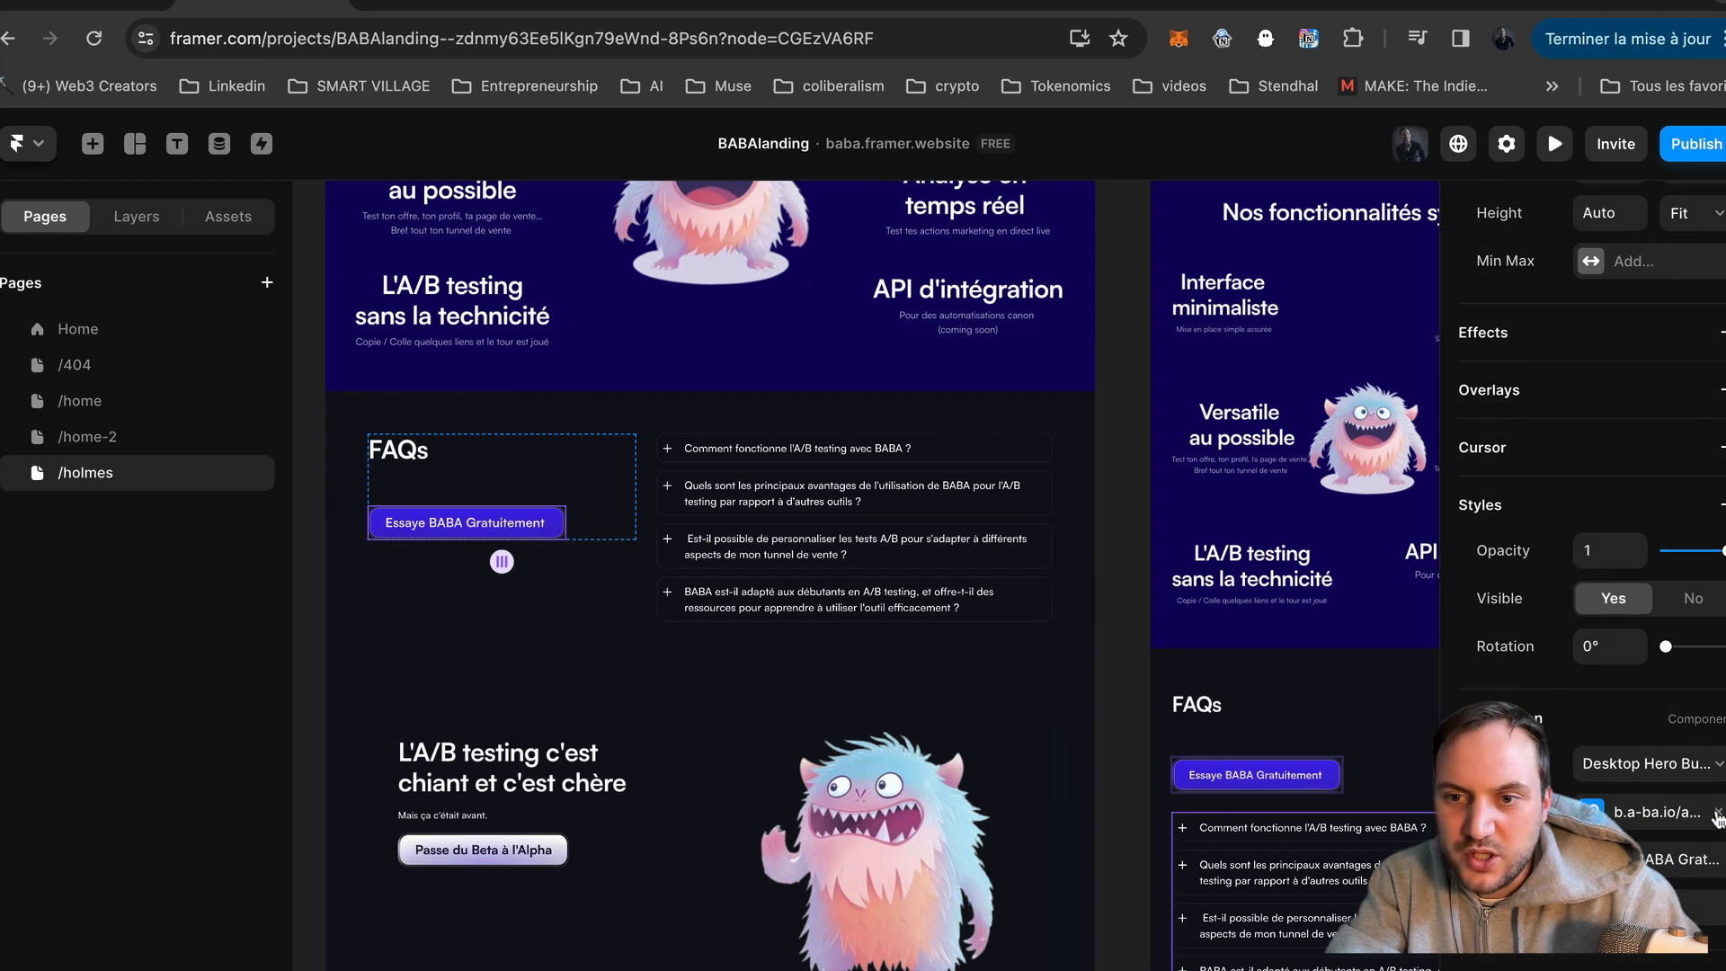
click(1661, 814)
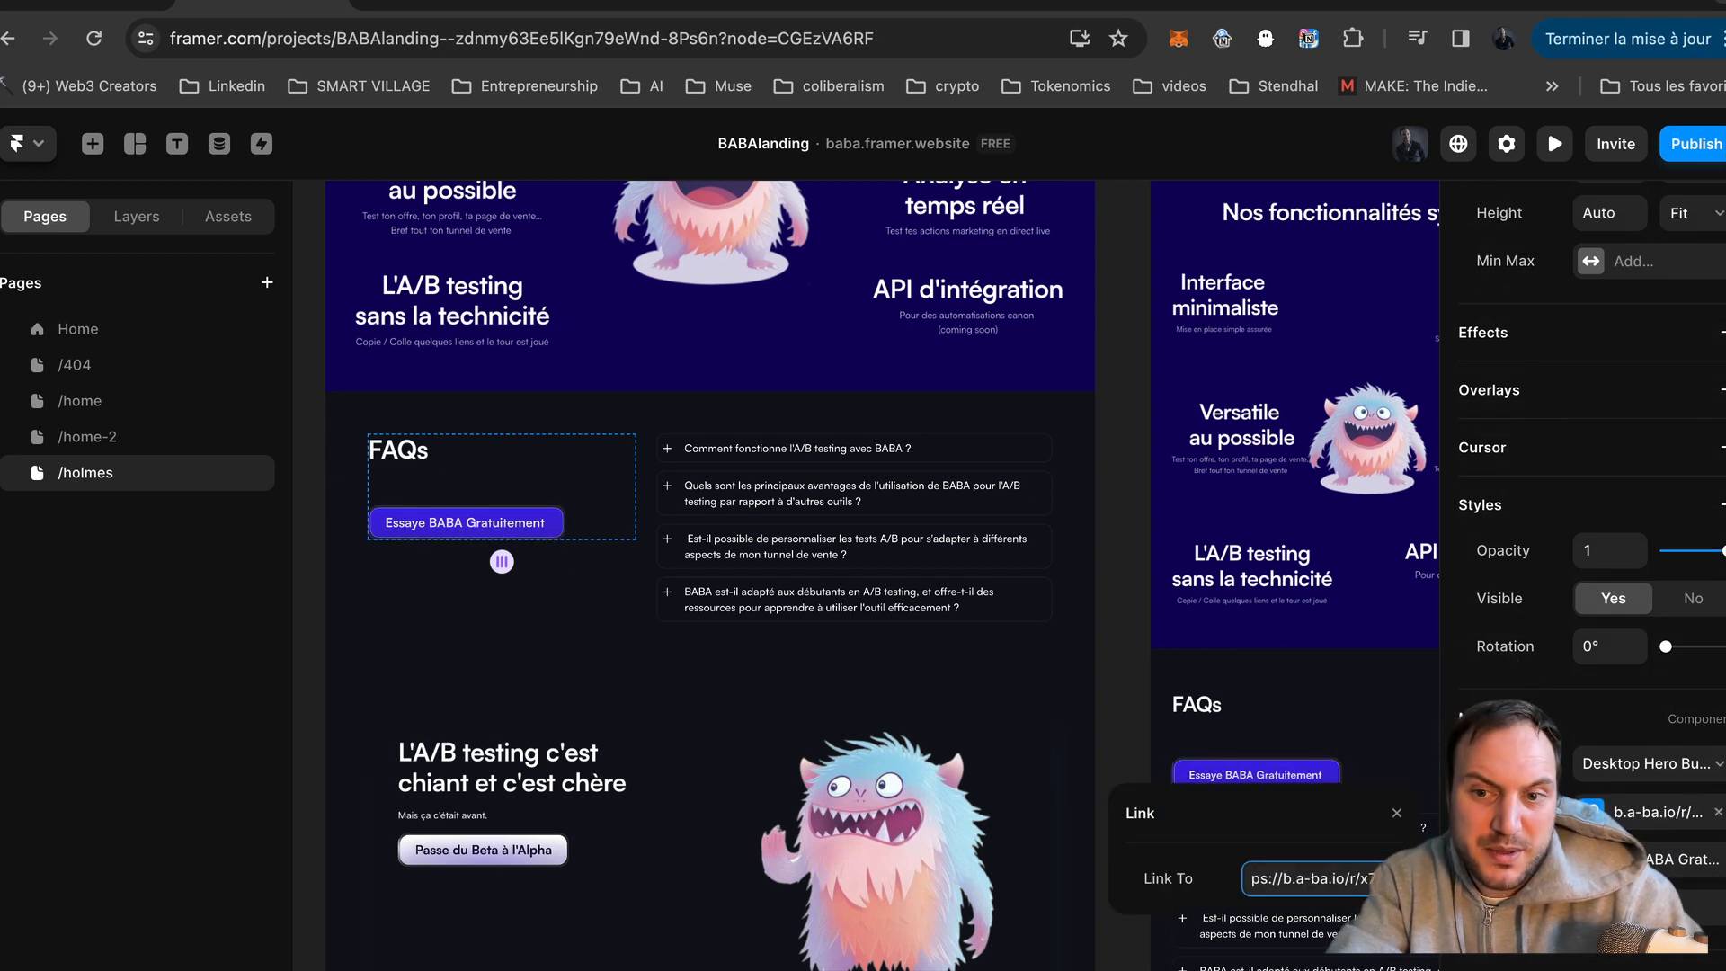
click(1108, 671)
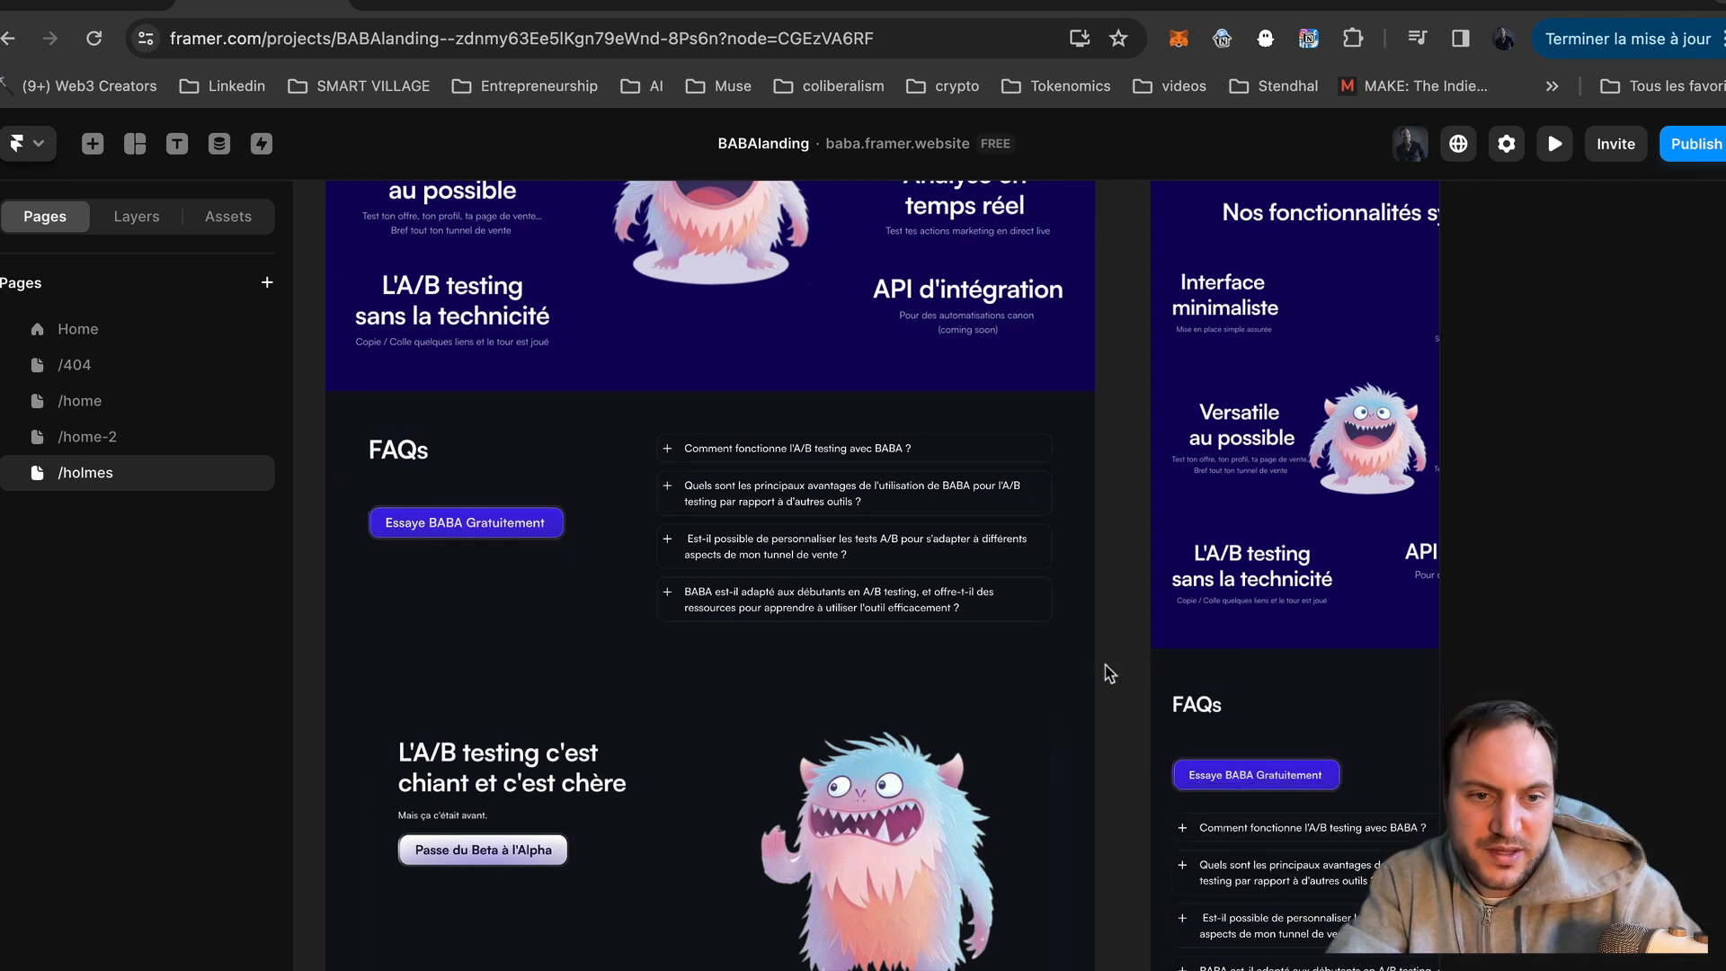
Step: Replace the link of the Passe du Beta à l'Alpha button below the FAQs section on /holmes with the copied redirect link
click(513, 842)
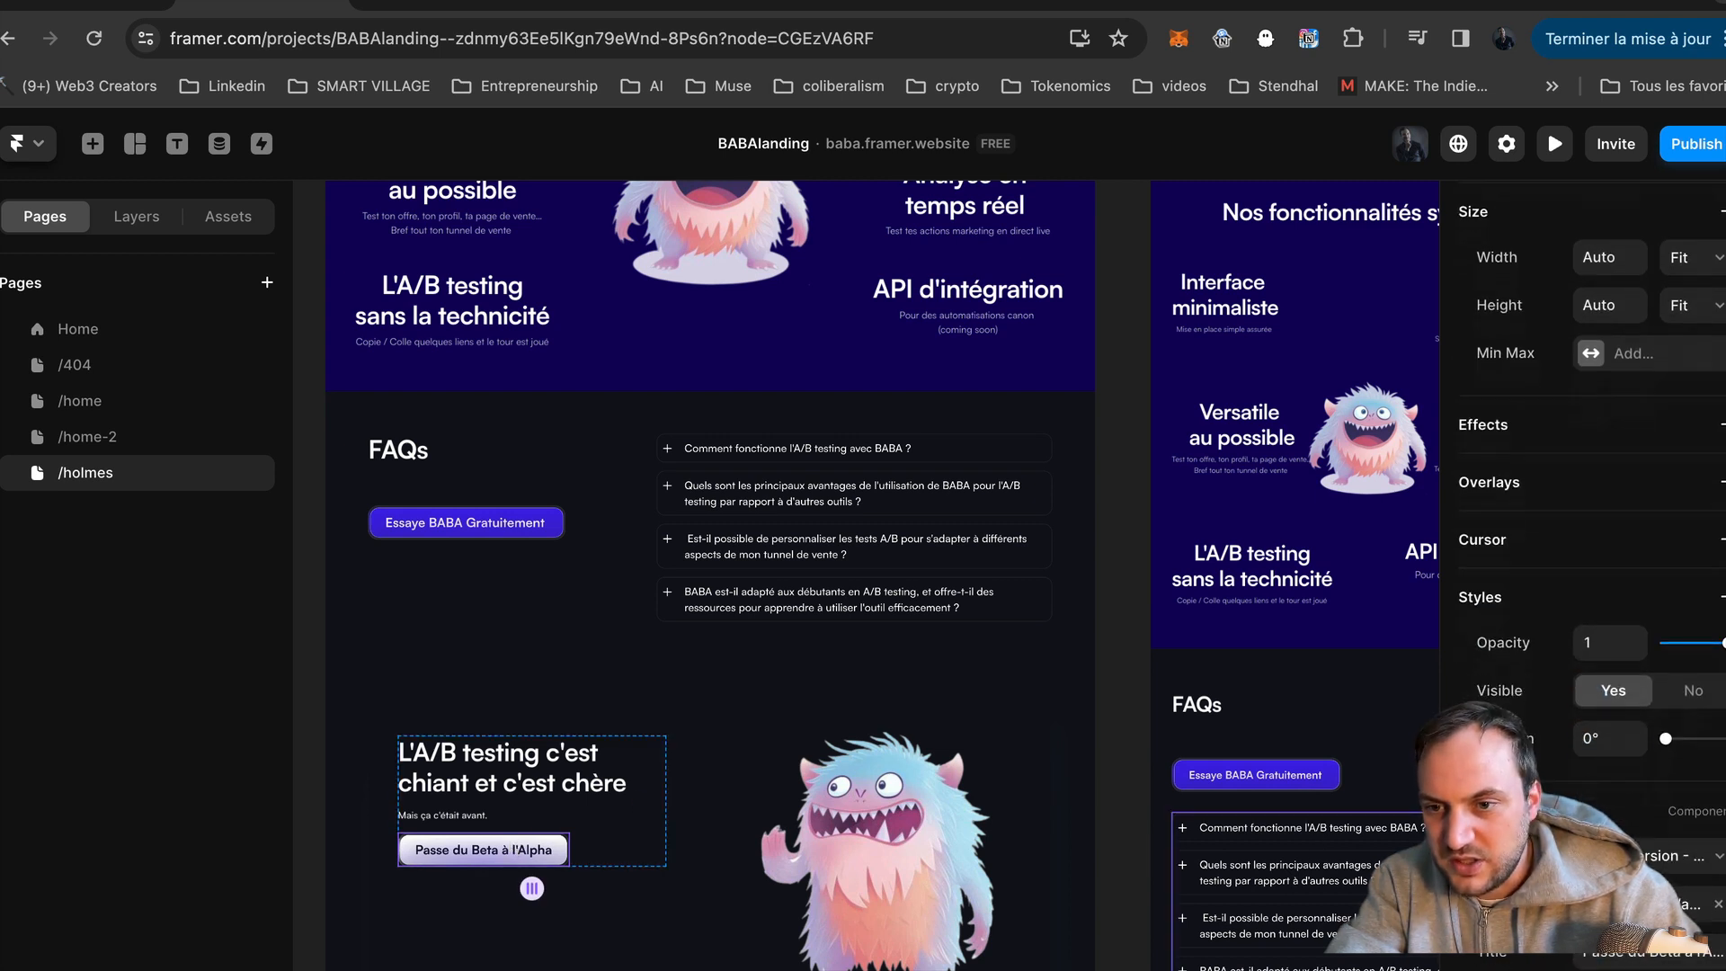
scroll(1718, 896, down, 1)
click(1661, 876)
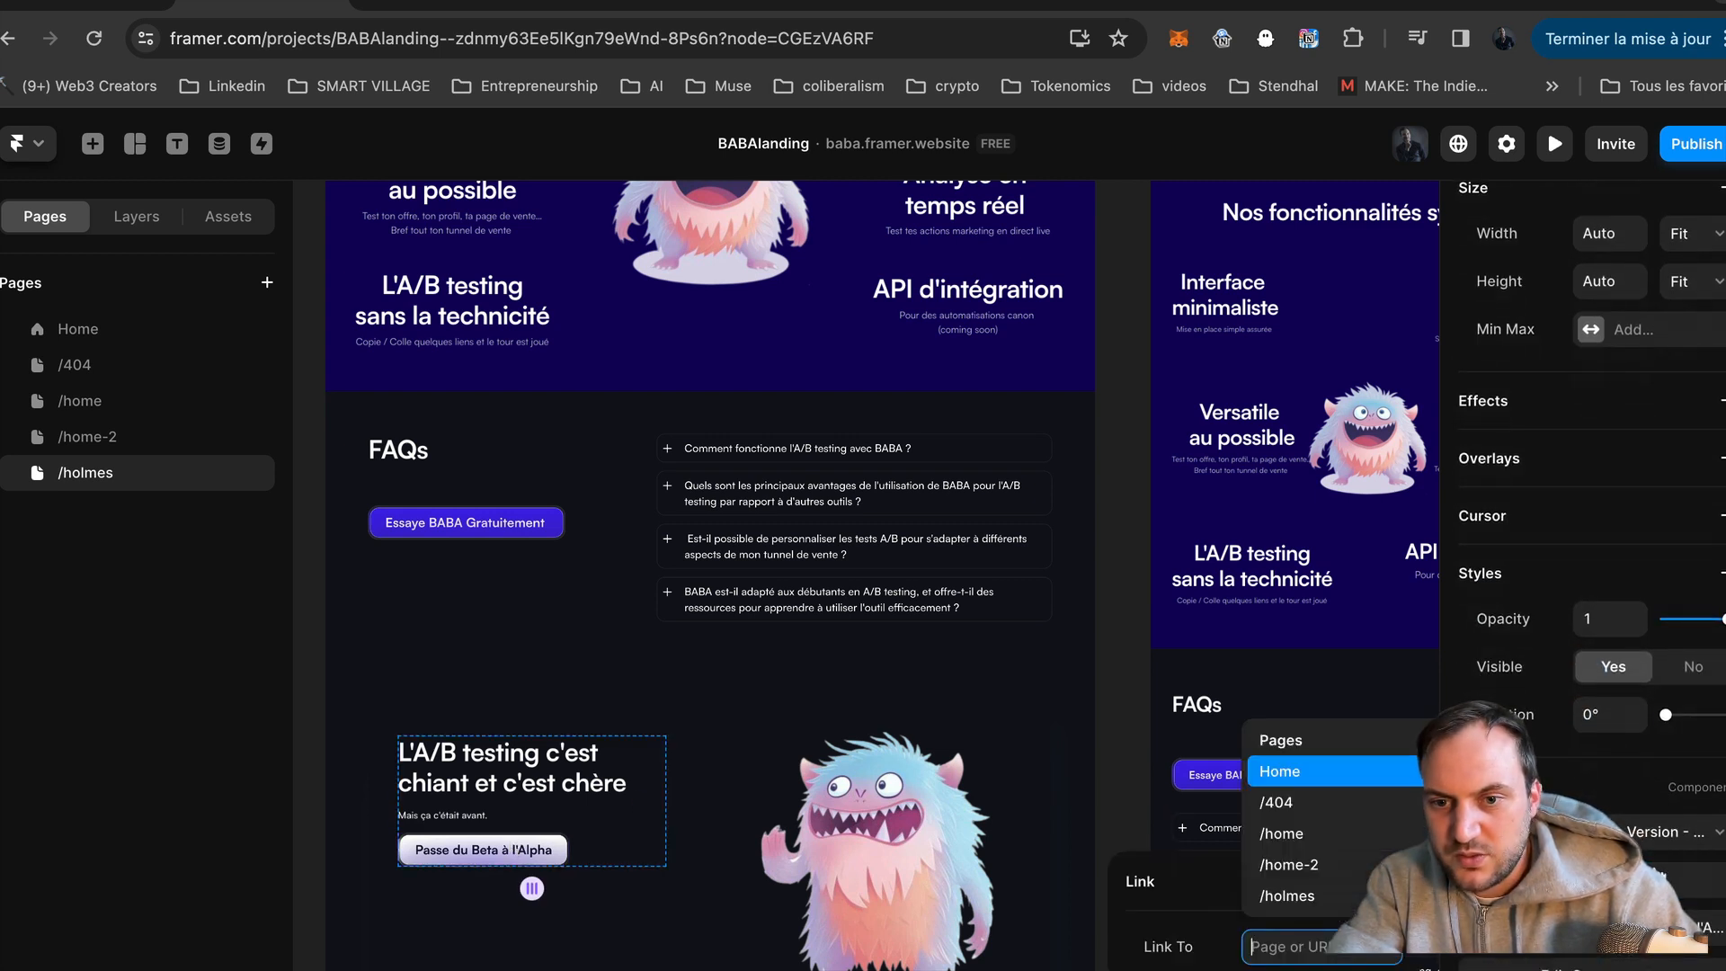
key(super+v)
click(1129, 740)
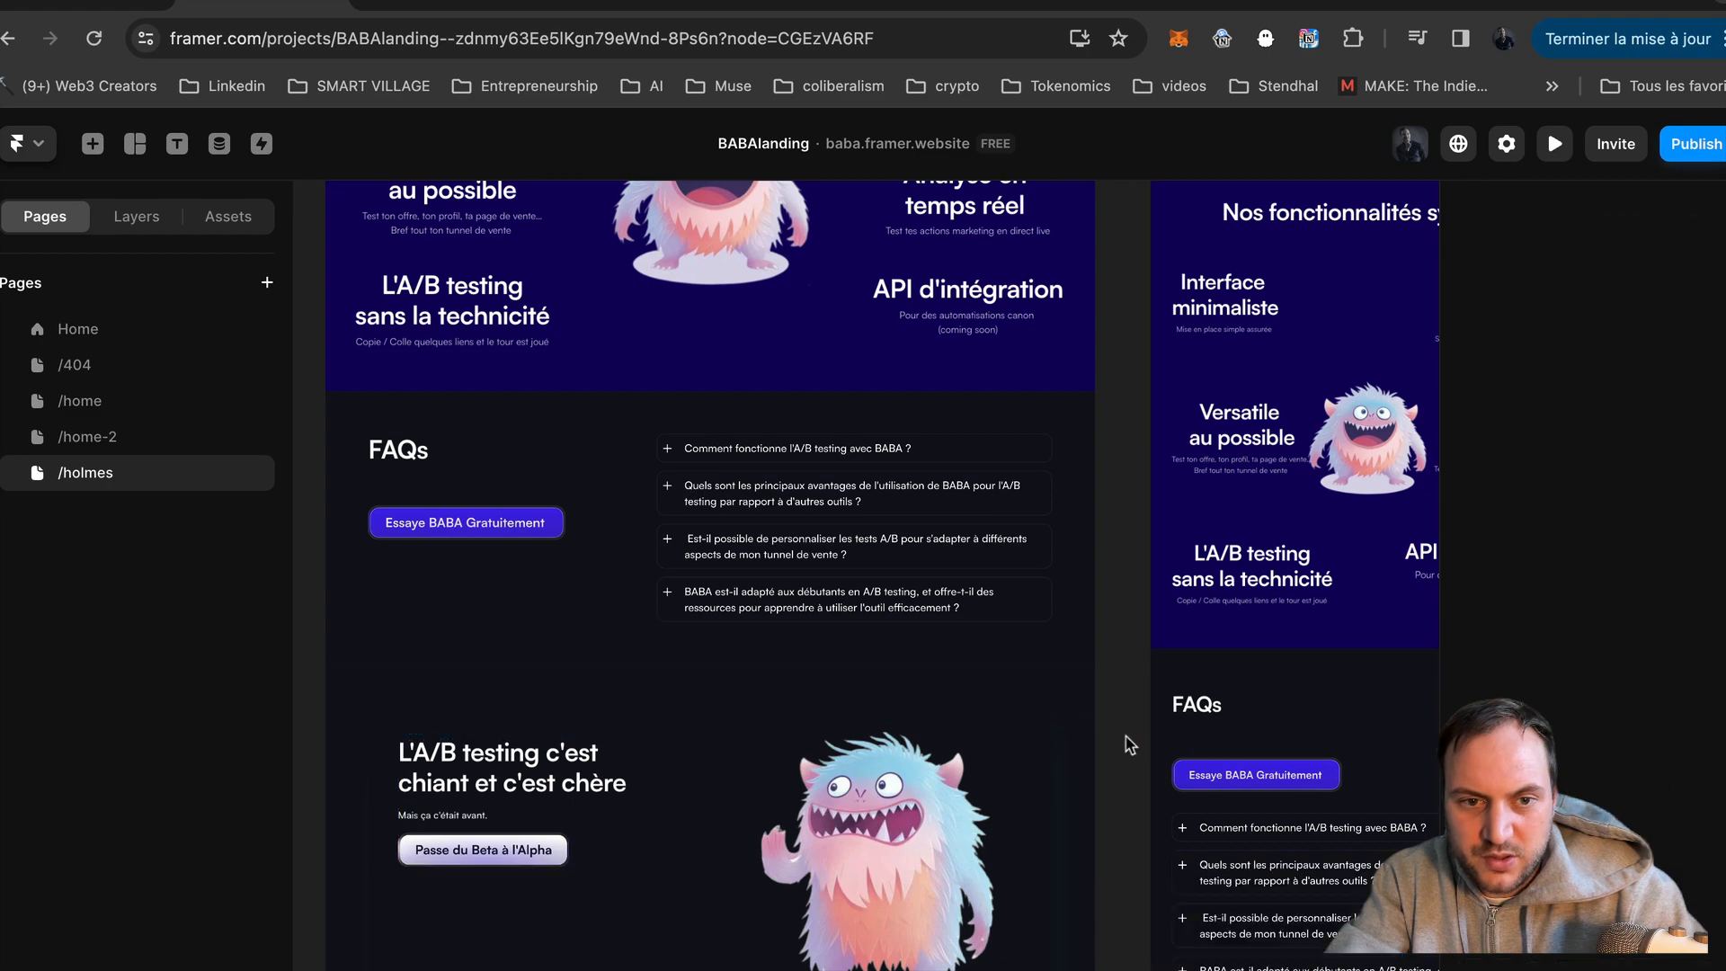
Step: Publish the updated Framer site with the new button links
scroll(1129, 739, down, 5)
scroll(1129, 744, up, 5)
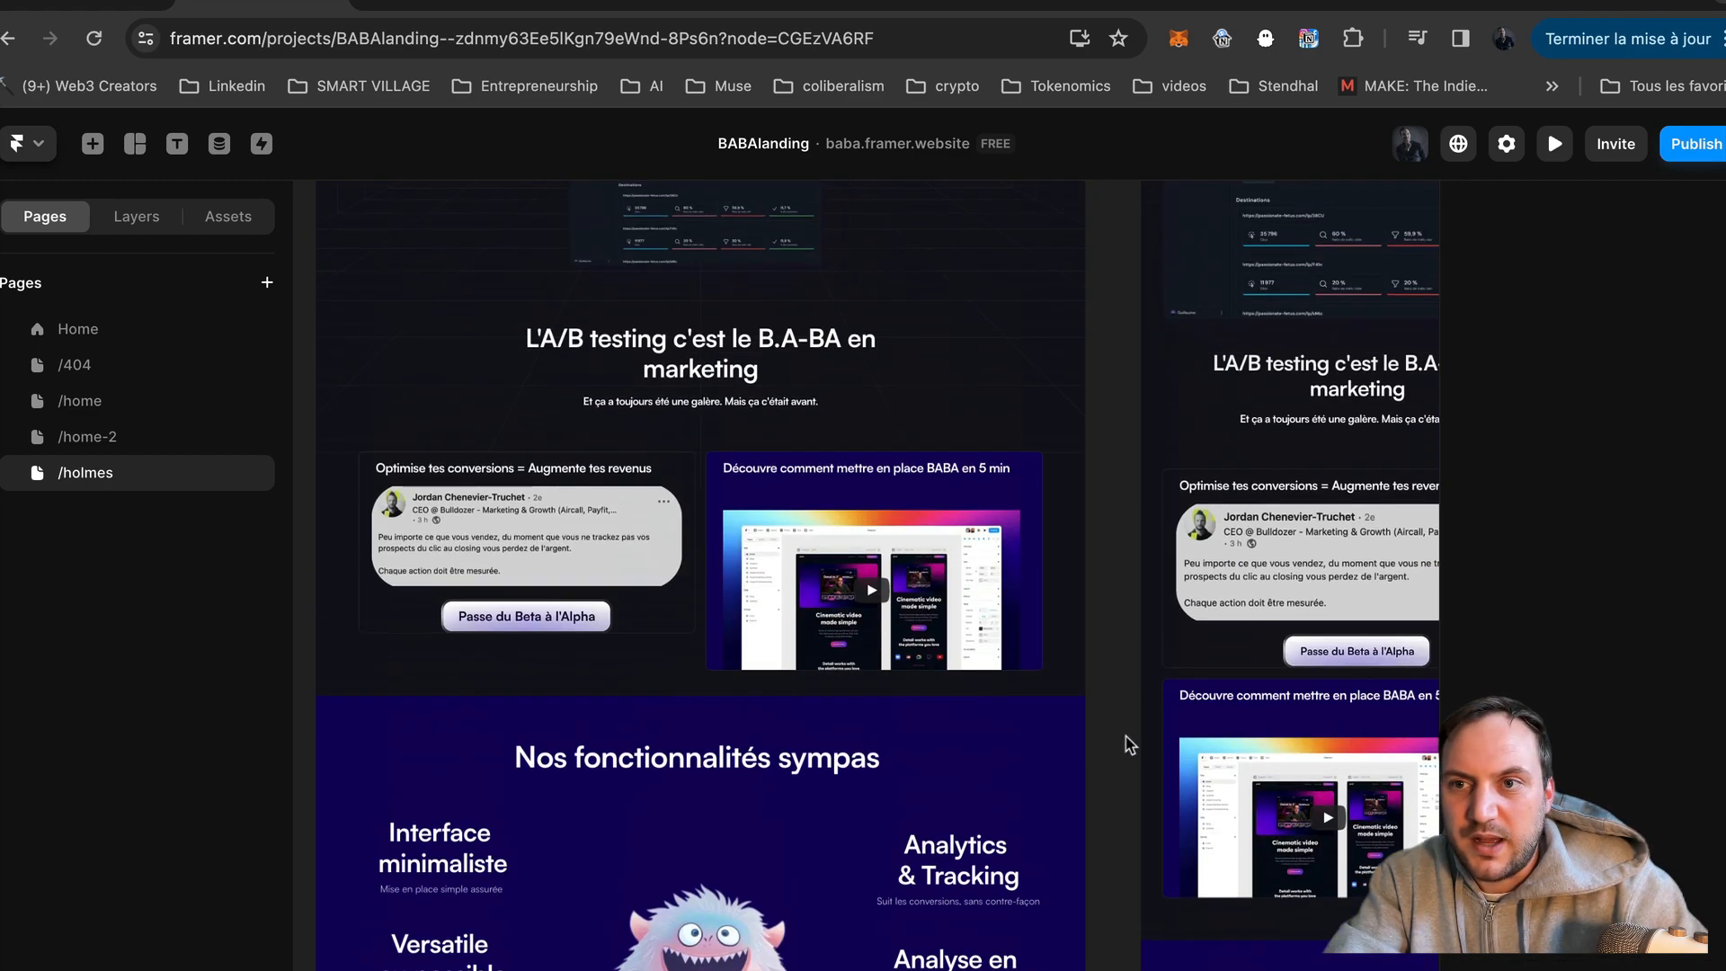
click(1696, 144)
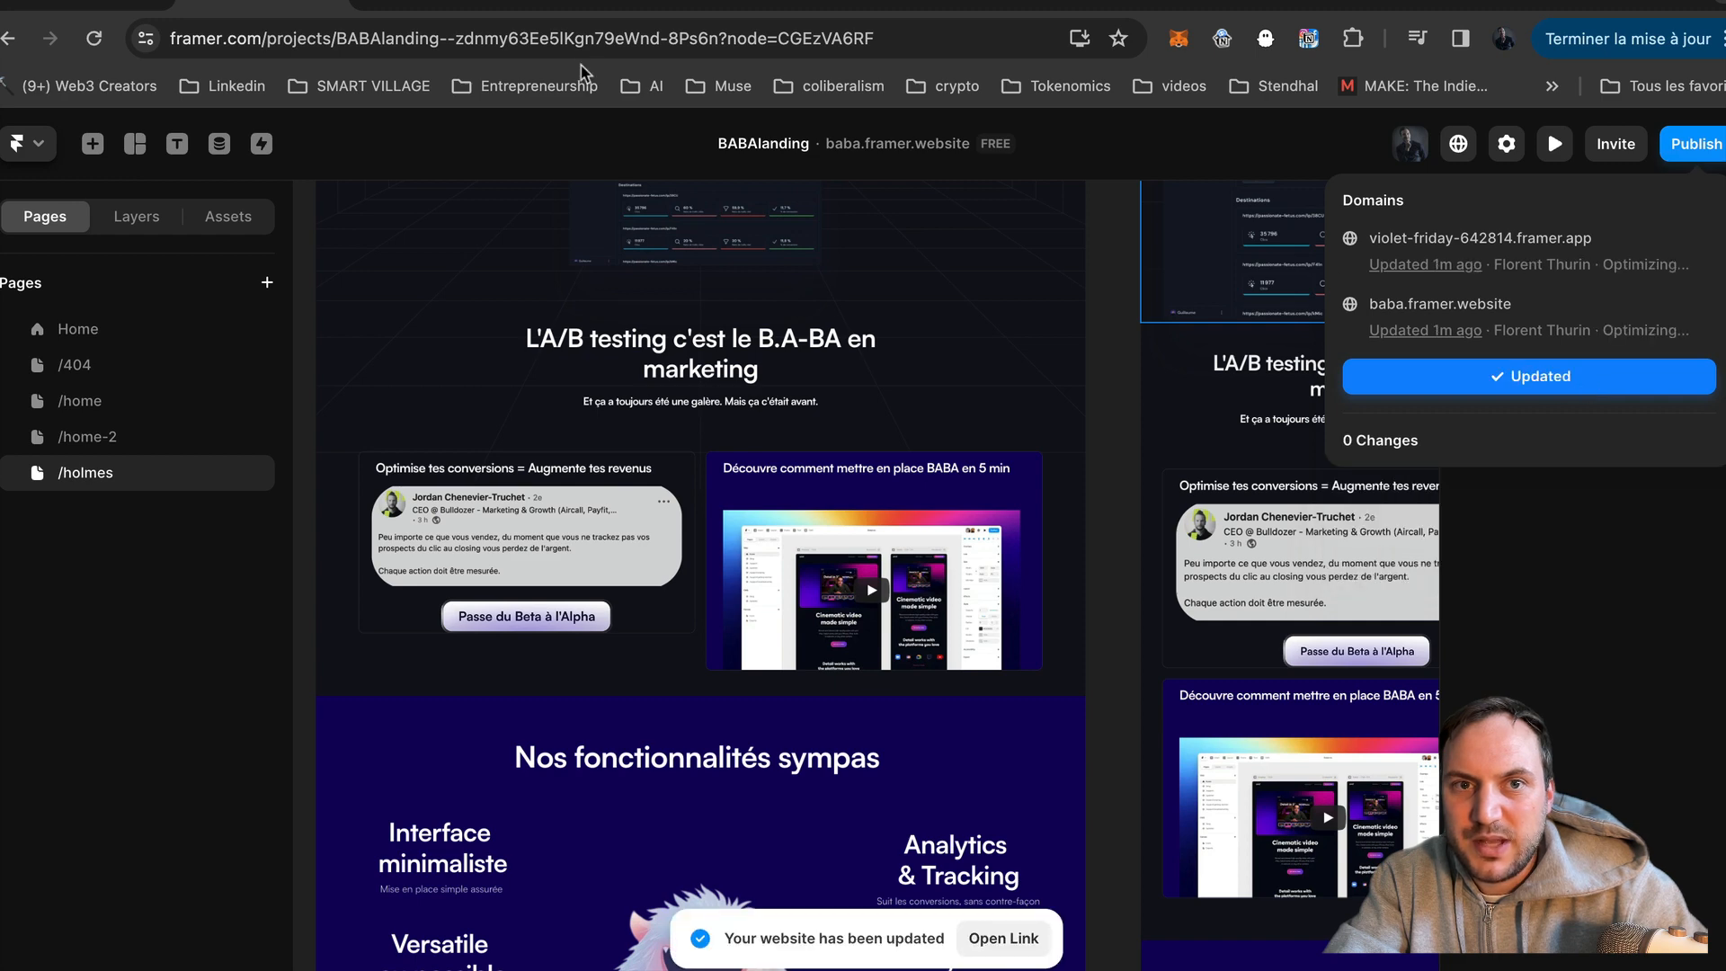
click(621, 5)
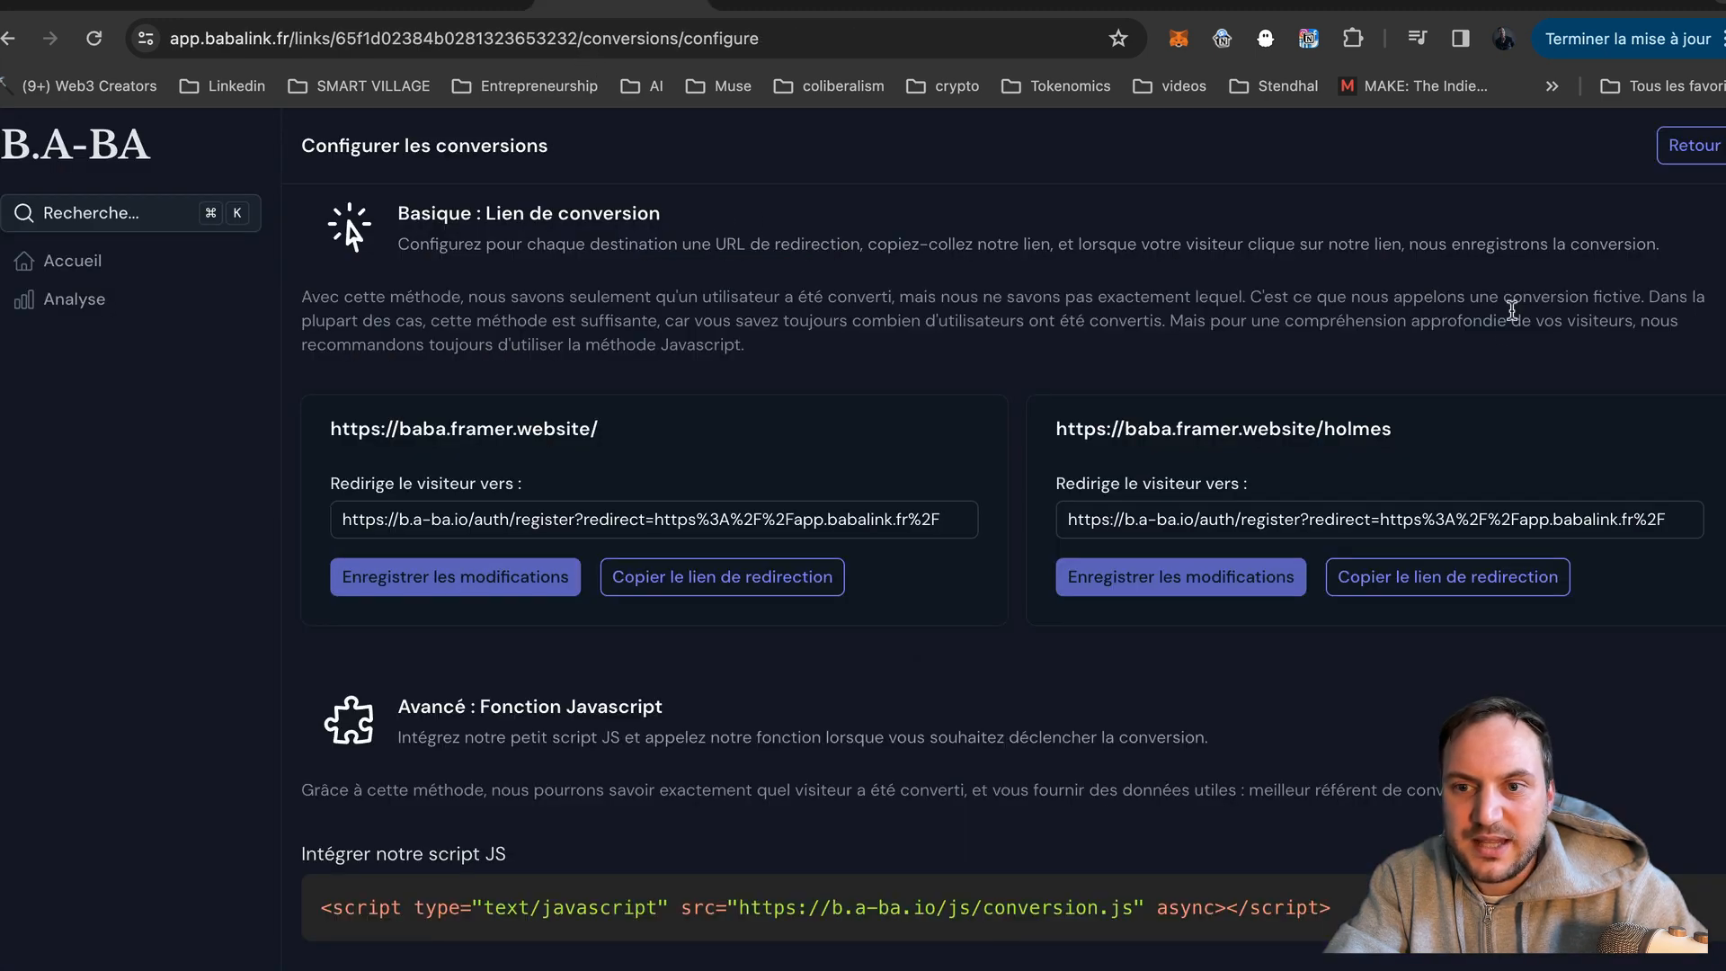
scroll(1359, 440, down, 2)
key(super+t)
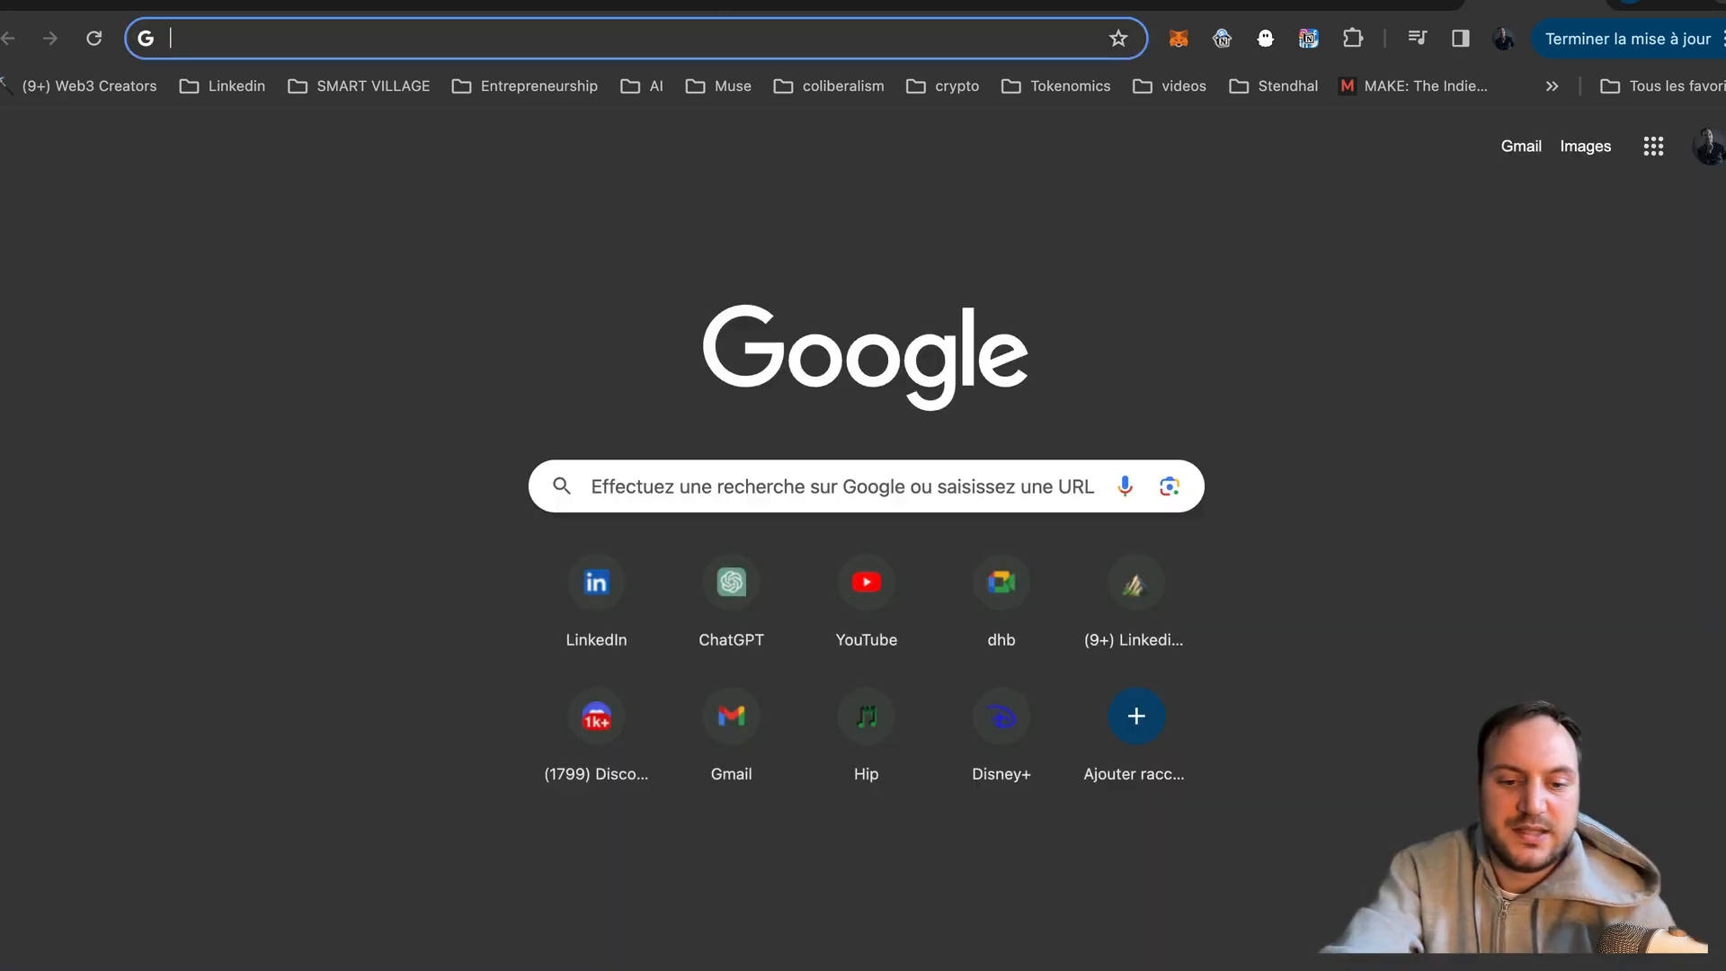
text(https://b.a-ba.io/l/5hk3)
key(Return)
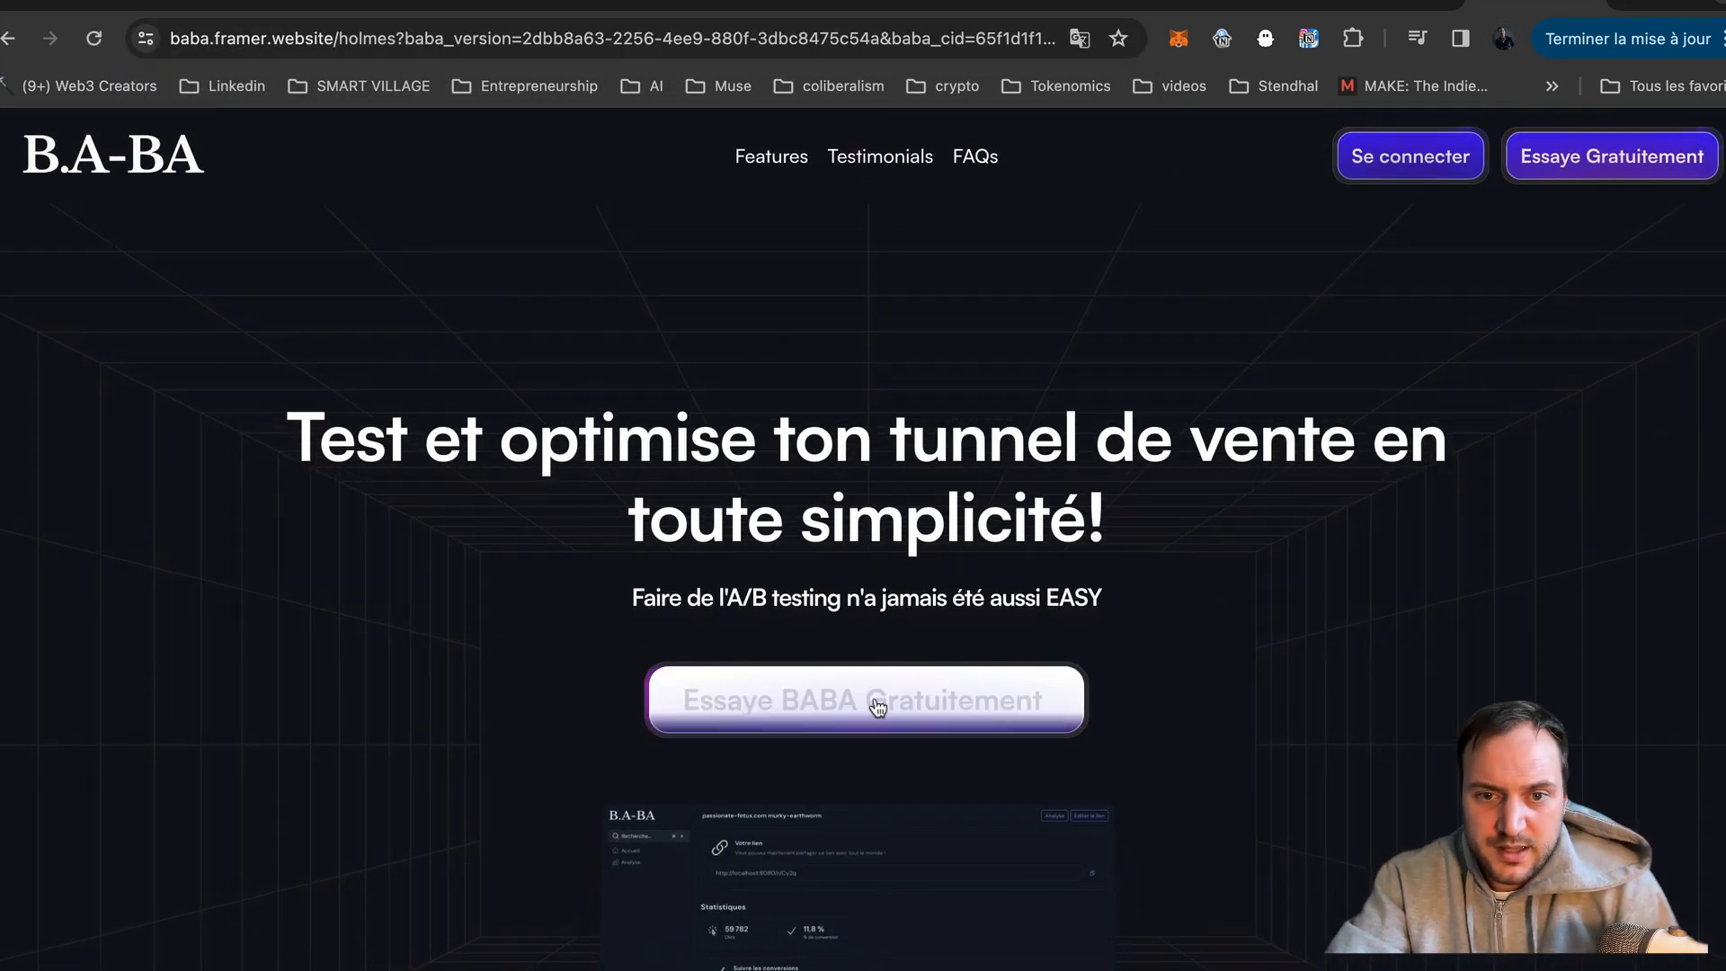
Step: Look through the landing page served by the test link and follow its Essaye BABA Gratuitement hero button to trigger a conversion
scroll(848, 433, down, 20)
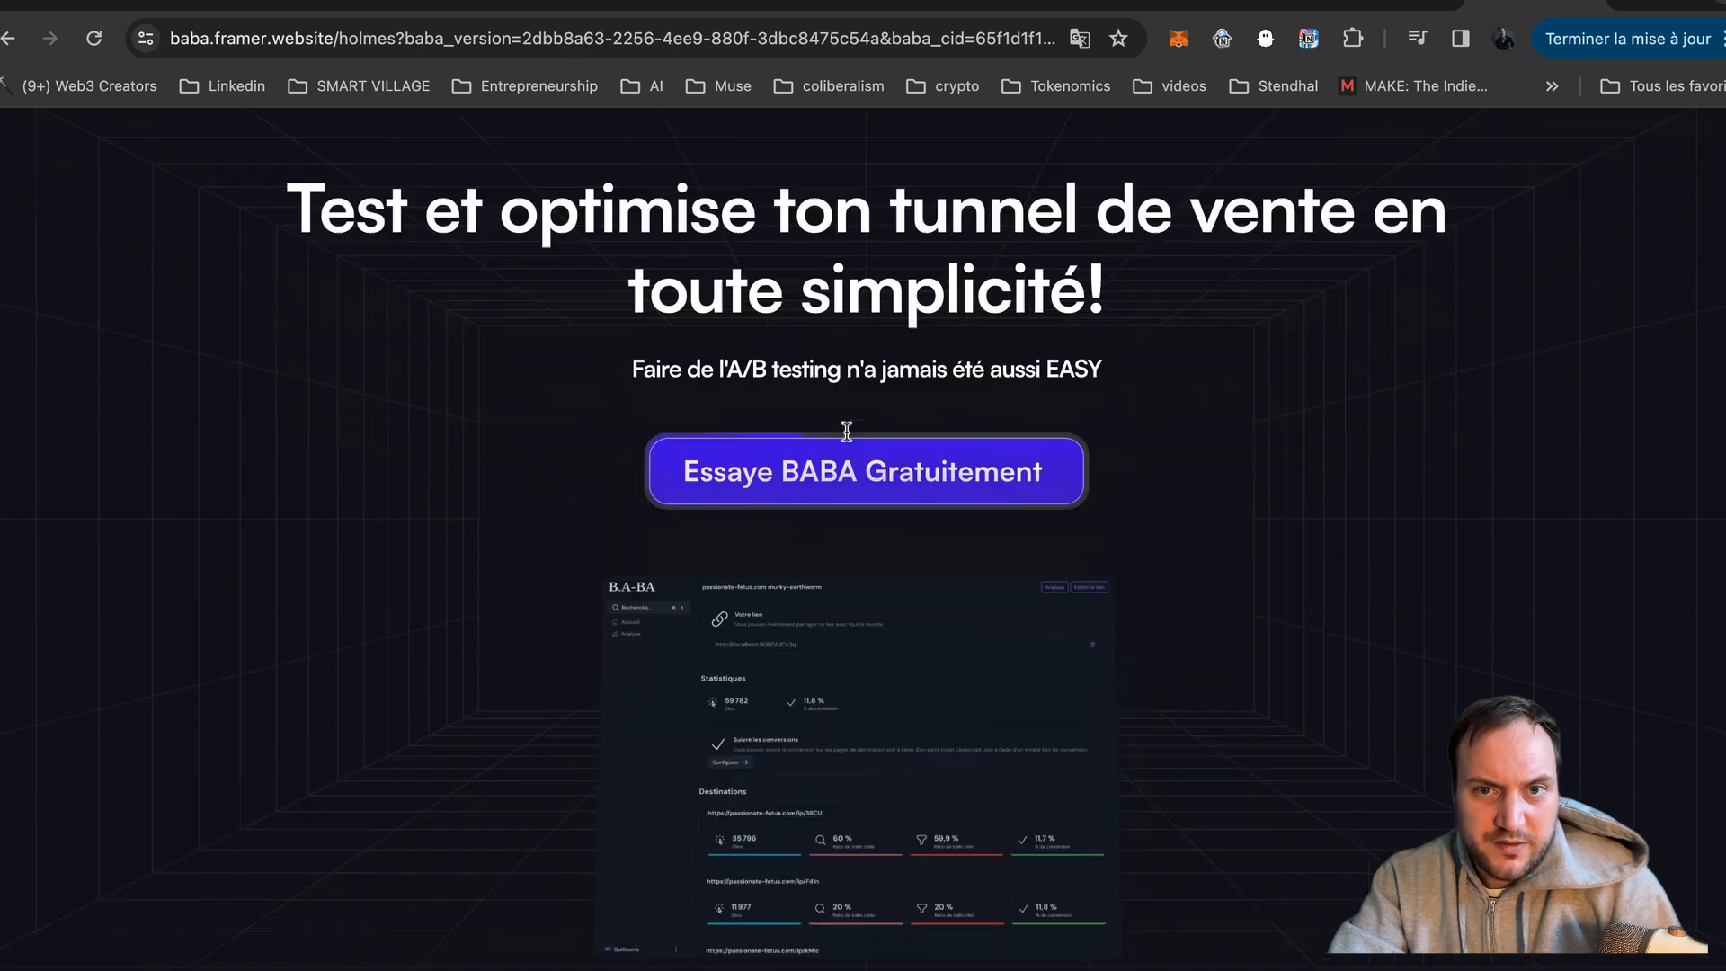
scroll(850, 439, up, 20)
scroll(849, 440, up, 6)
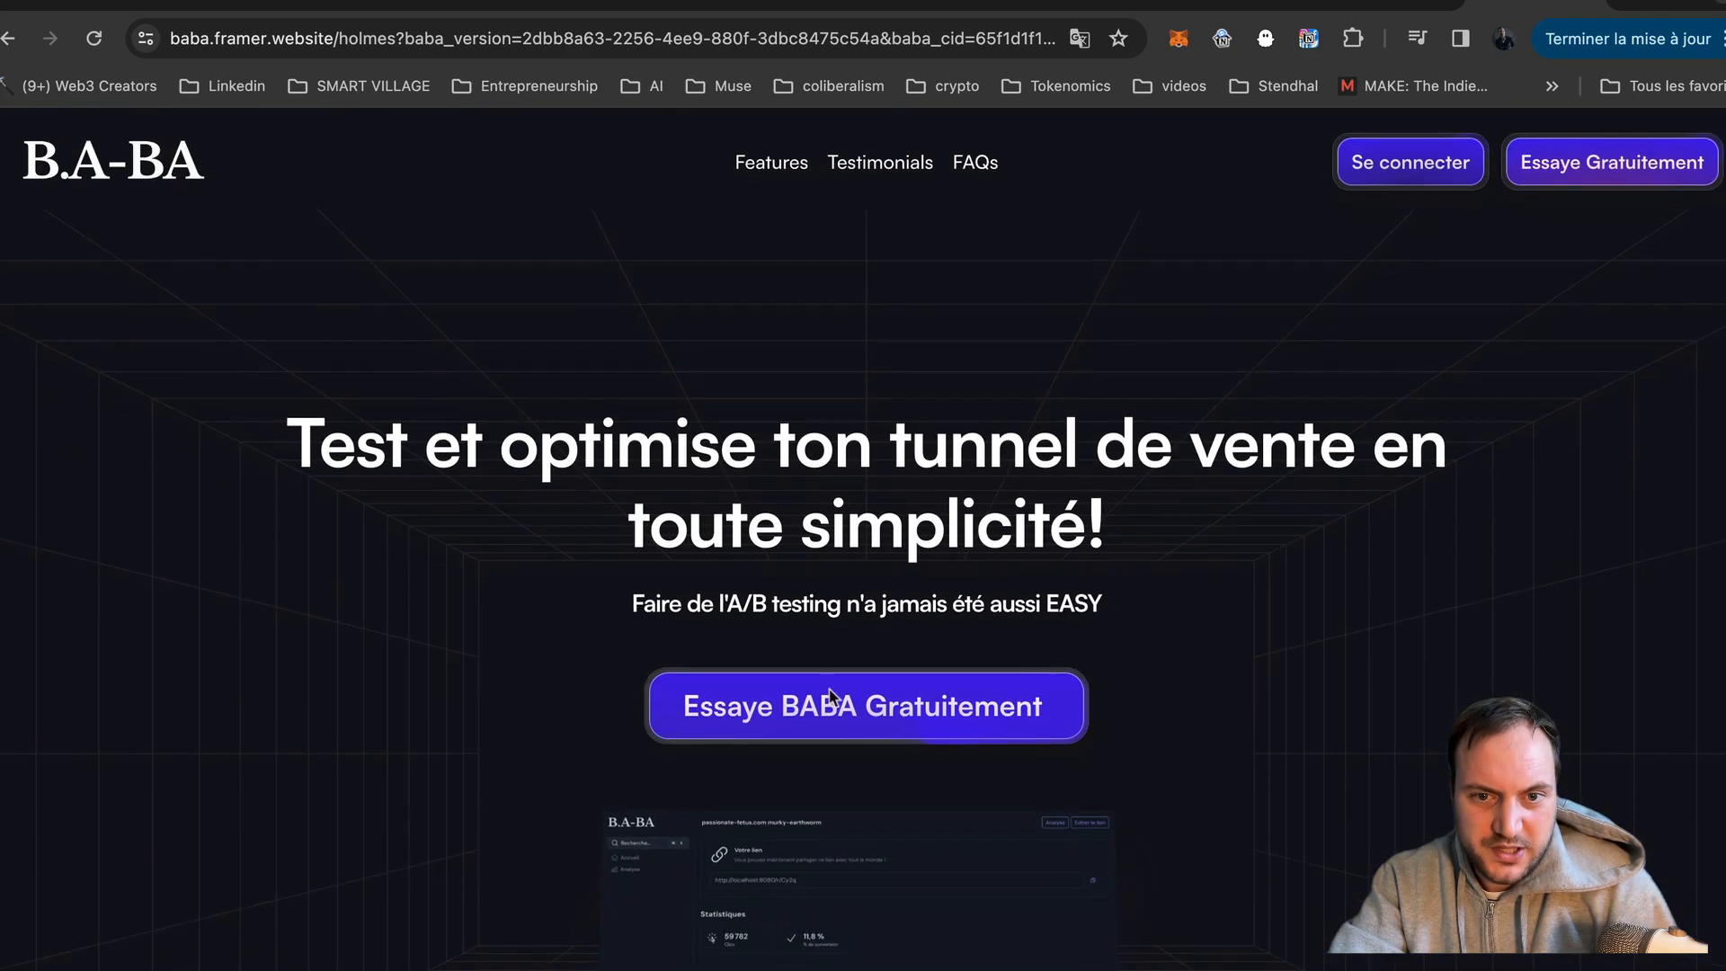
click(857, 725)
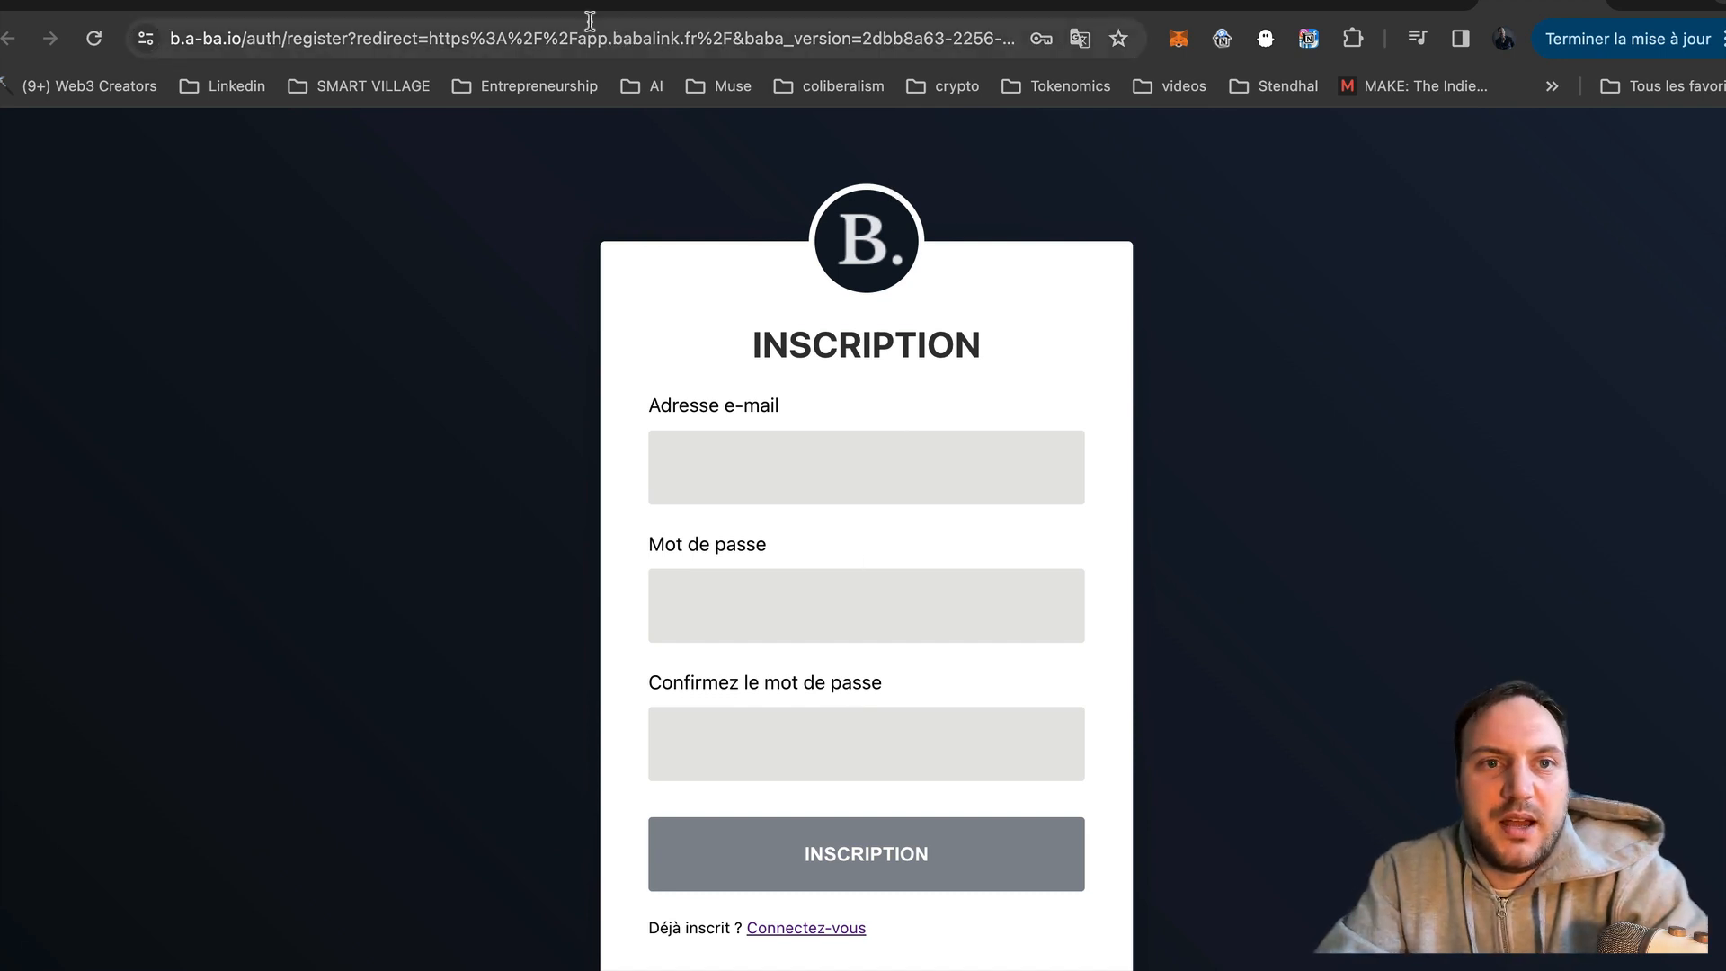
Step: Return to the Baba test link page in B.A-BA and check the refreshed click and conversion statistics, overall and per destination
click(460, 7)
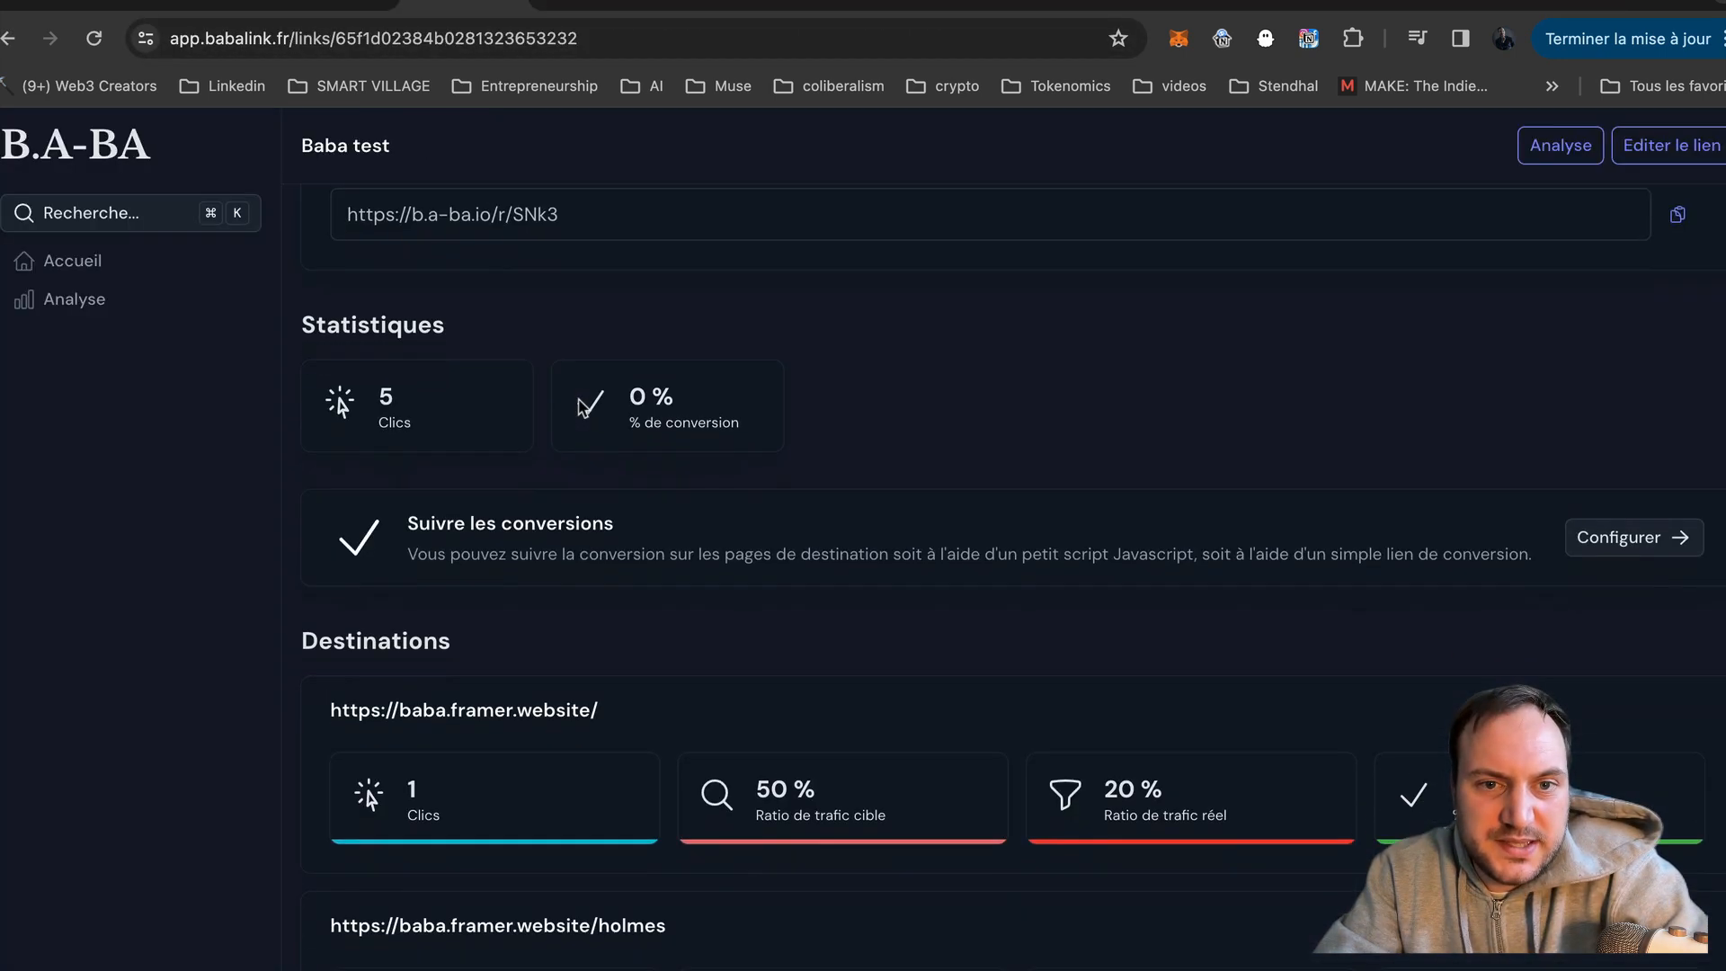
scroll(656, 499, down, 2)
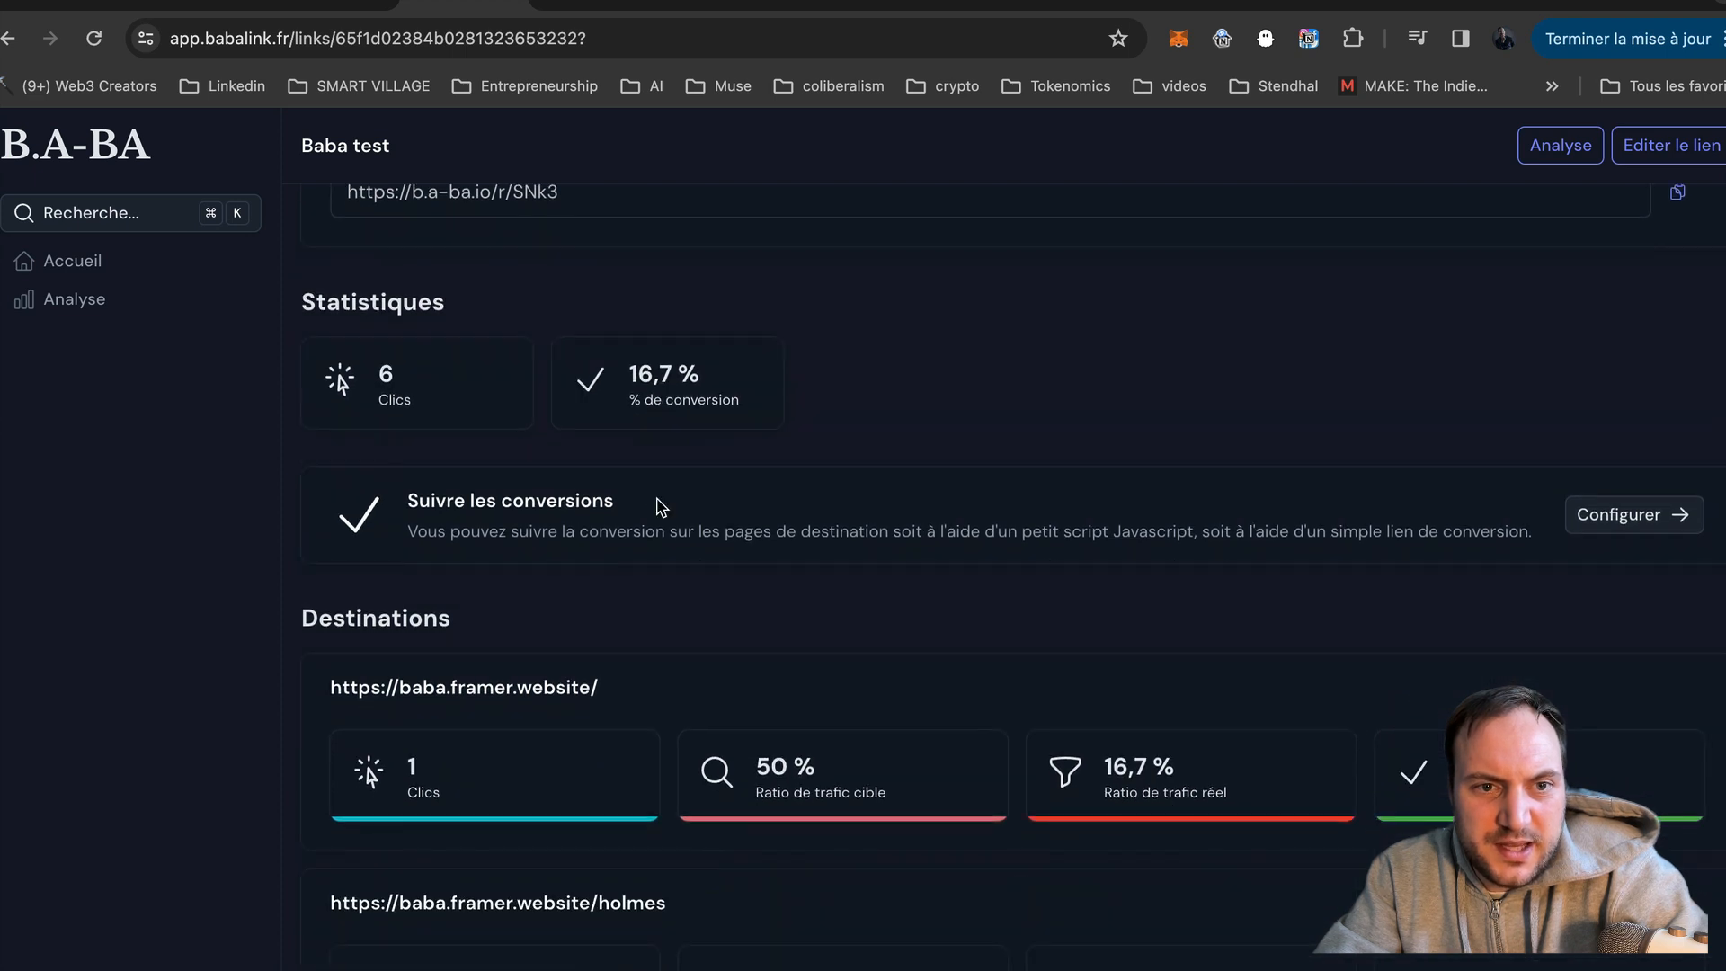
scroll(644, 697, down, 1)
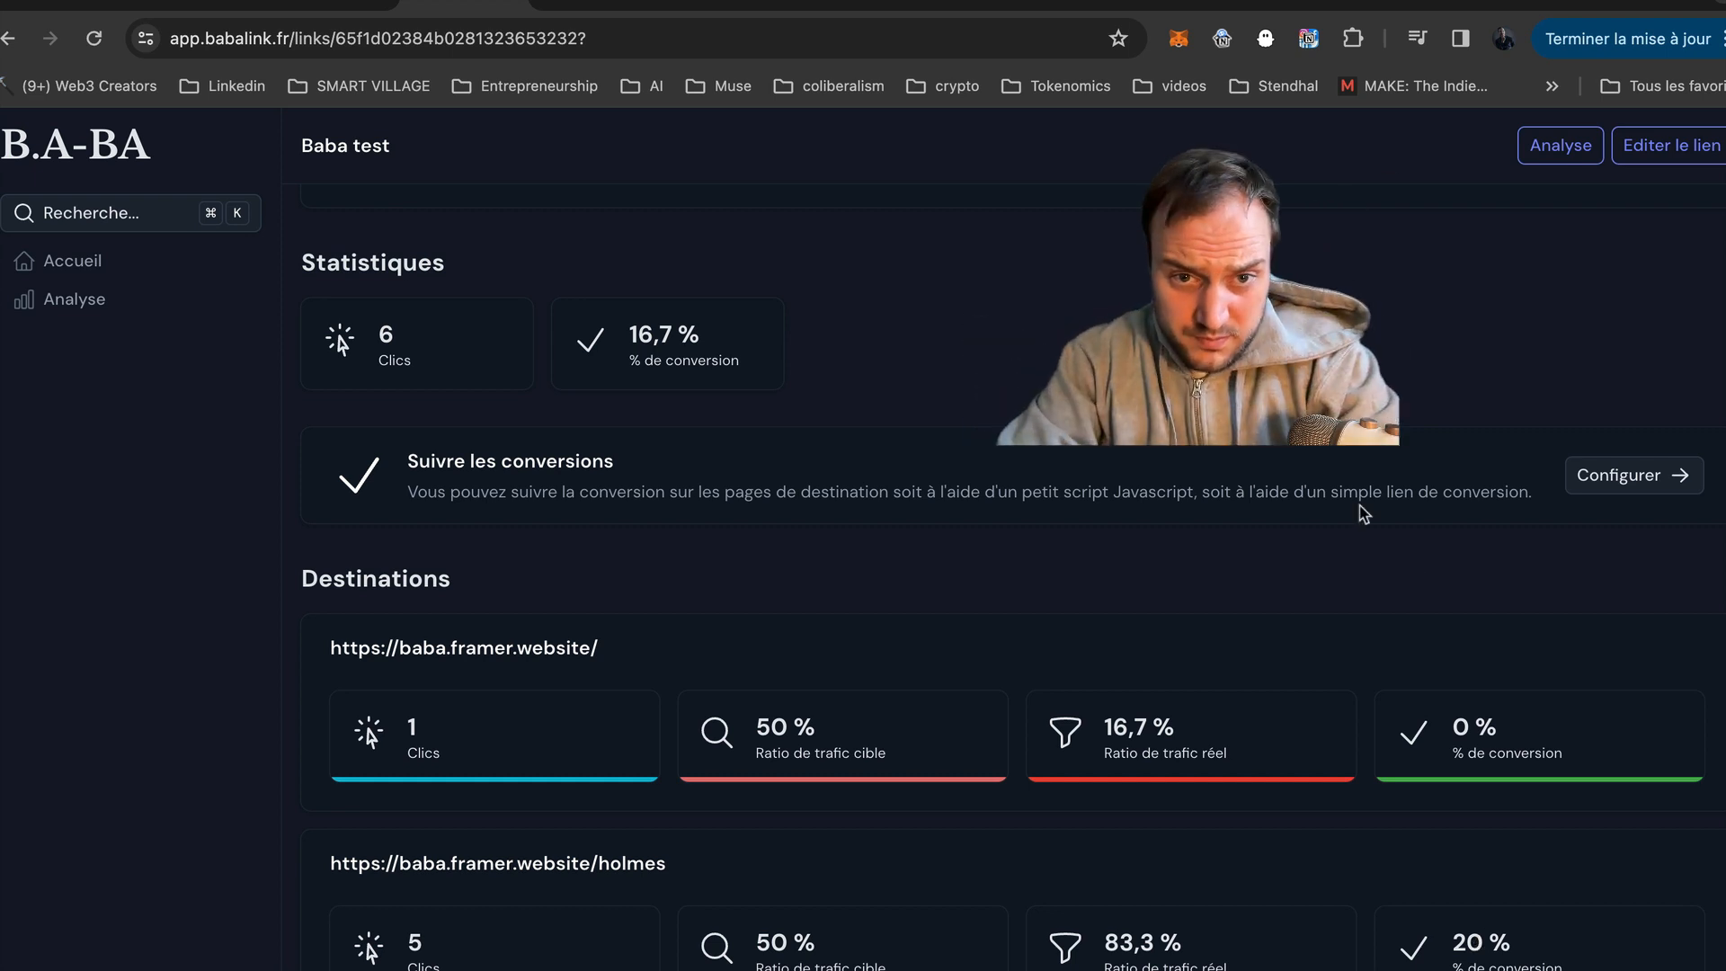
scroll(1036, 523, up, 2)
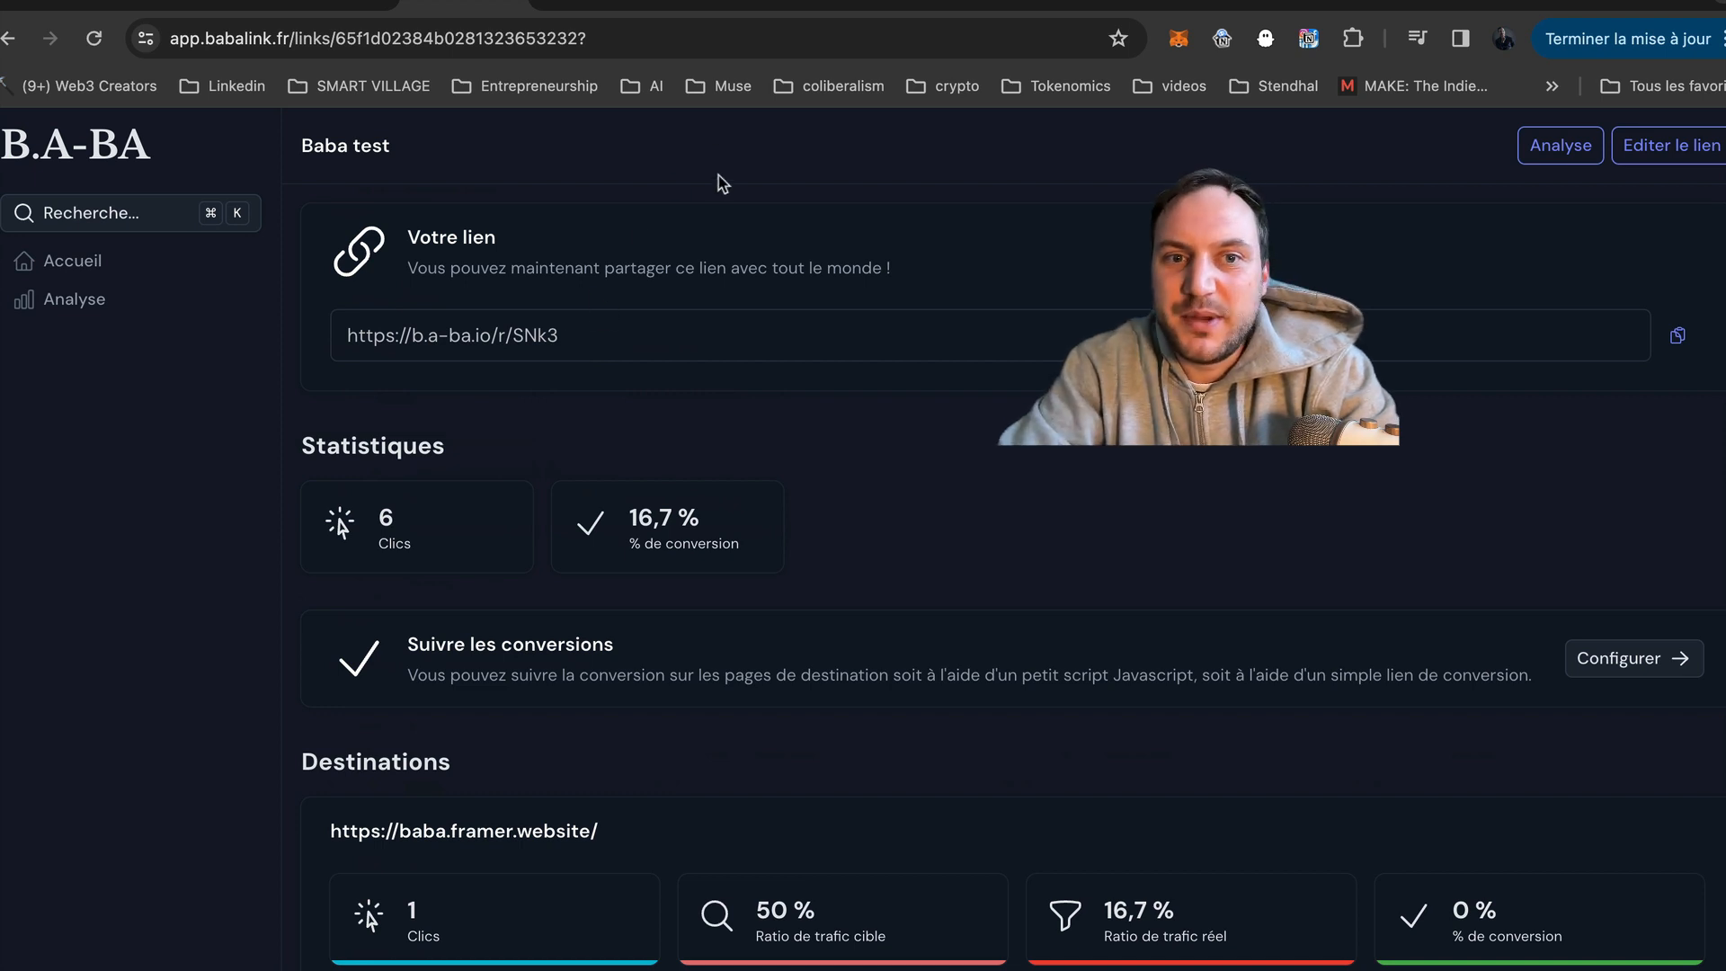
scroll(680, 442, down, 2)
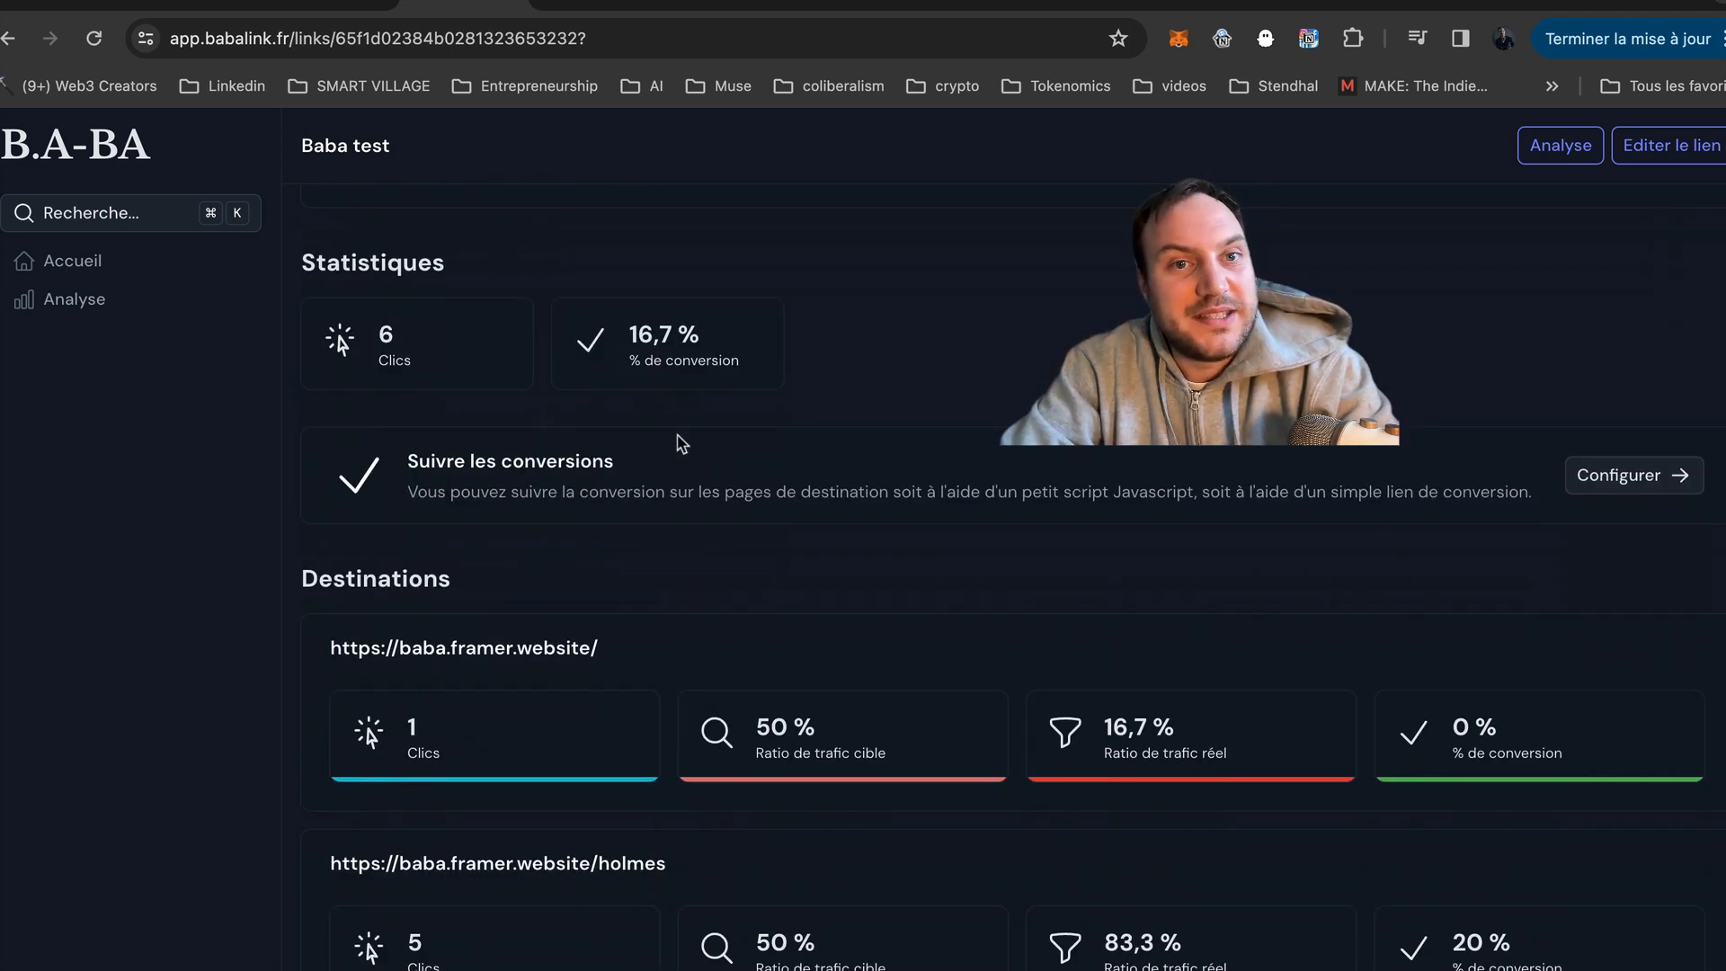
scroll(681, 442, up, 2)
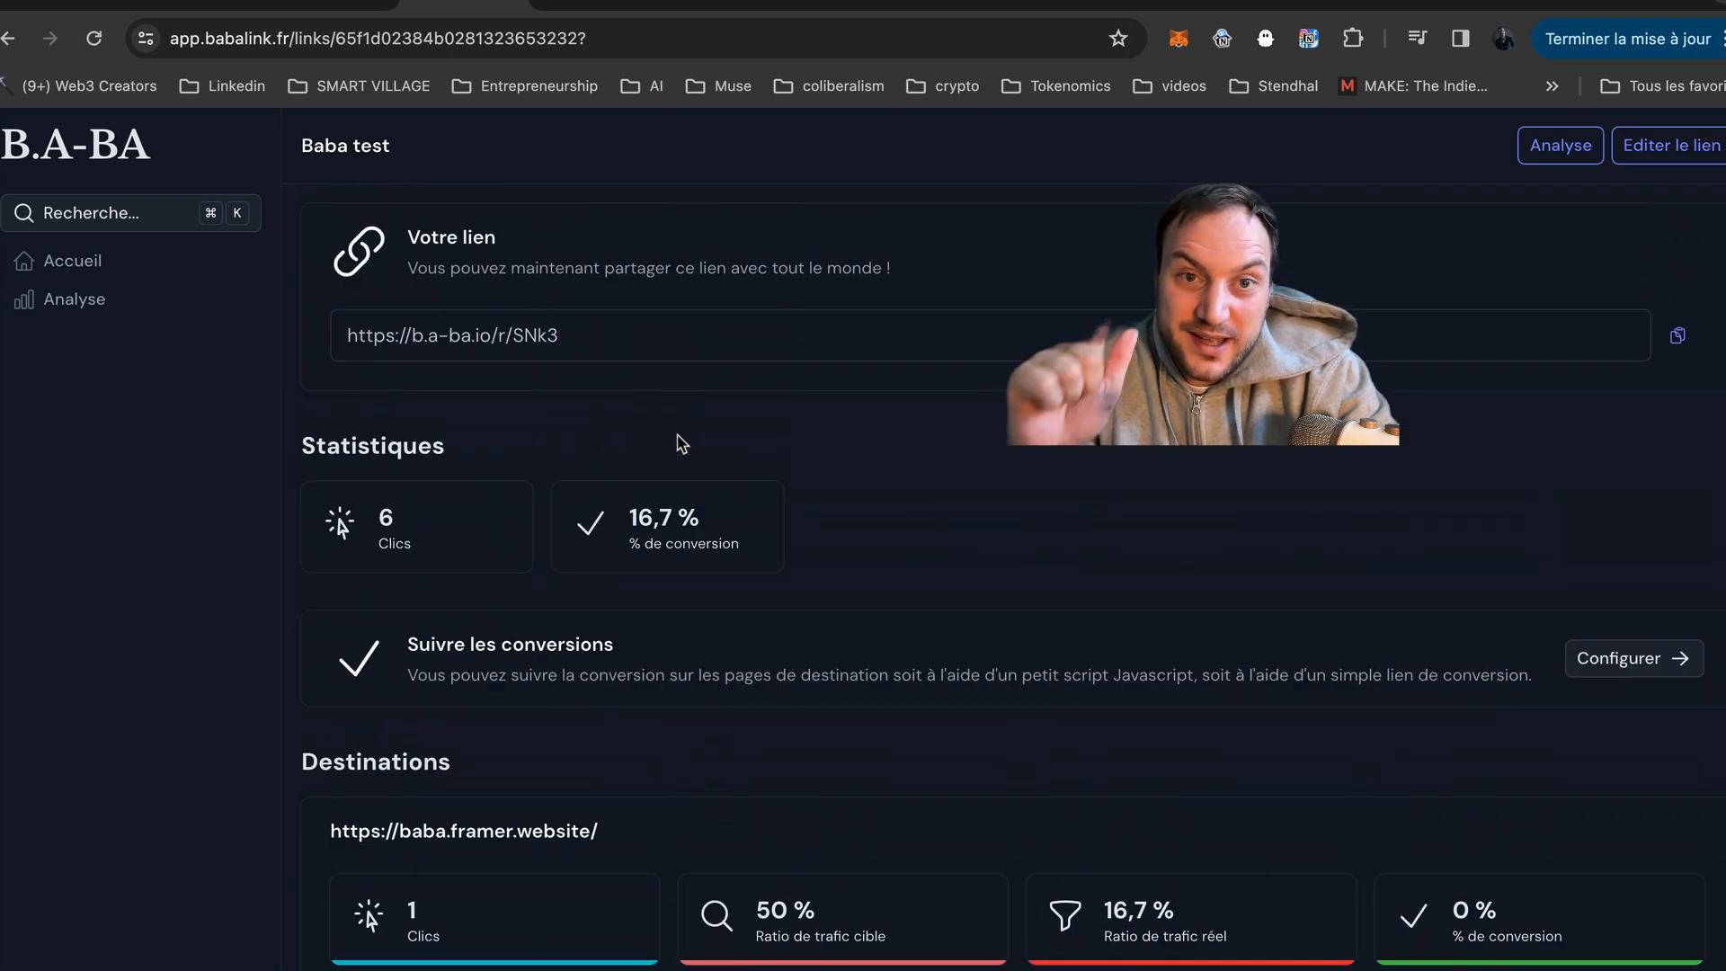